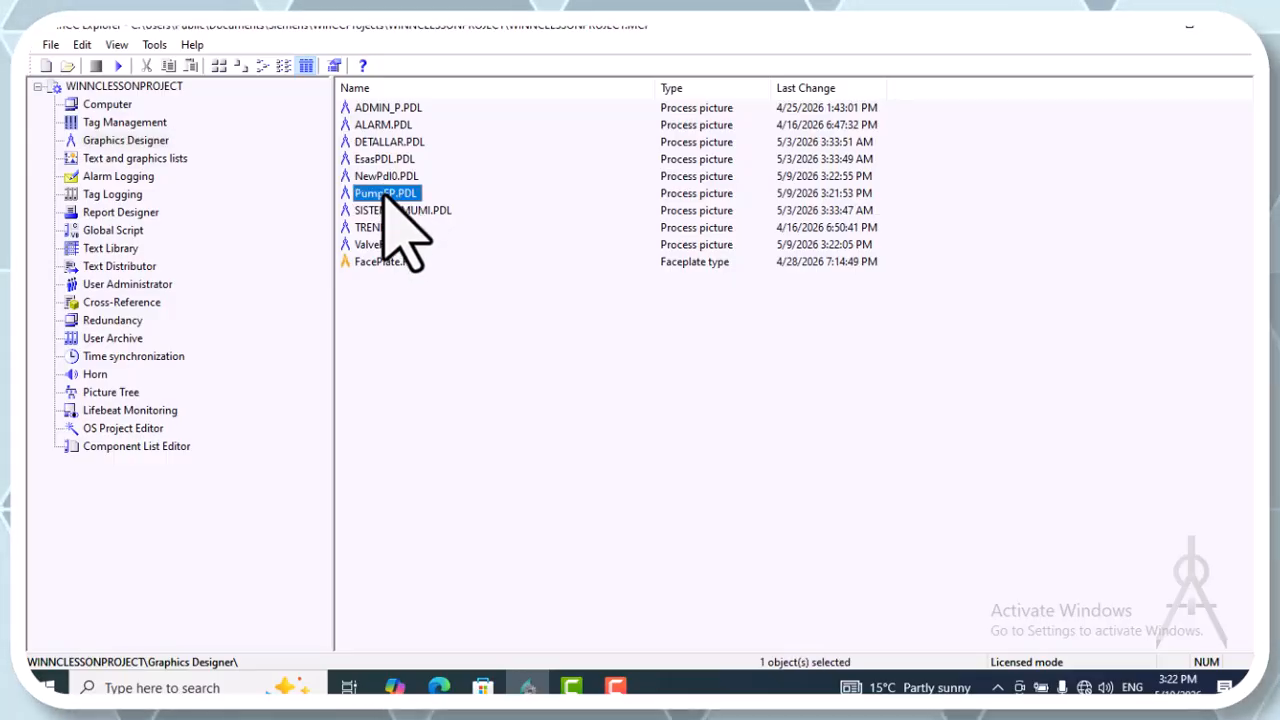
Open the PumpFP.PDL picture for editing in Graphics Designer, and open ValveFP.PDL from the GraCS folder alongside it.
double_click(385, 193)
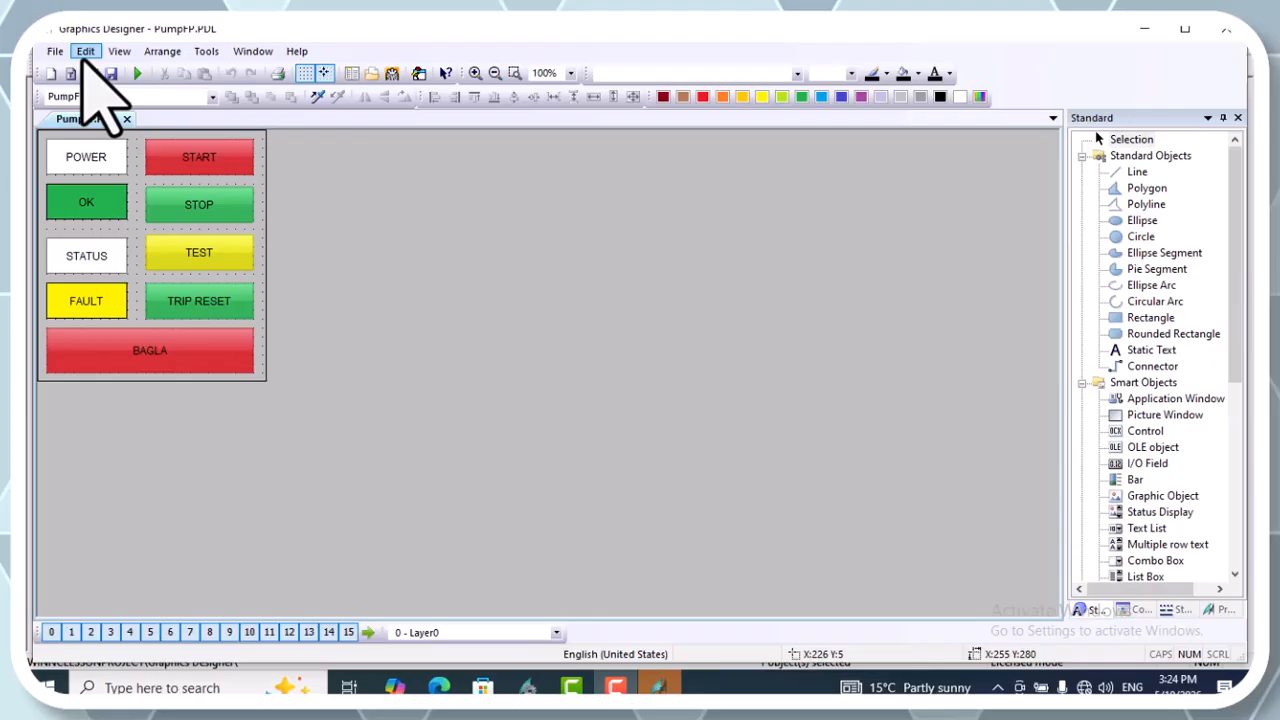
left_click(56, 52)
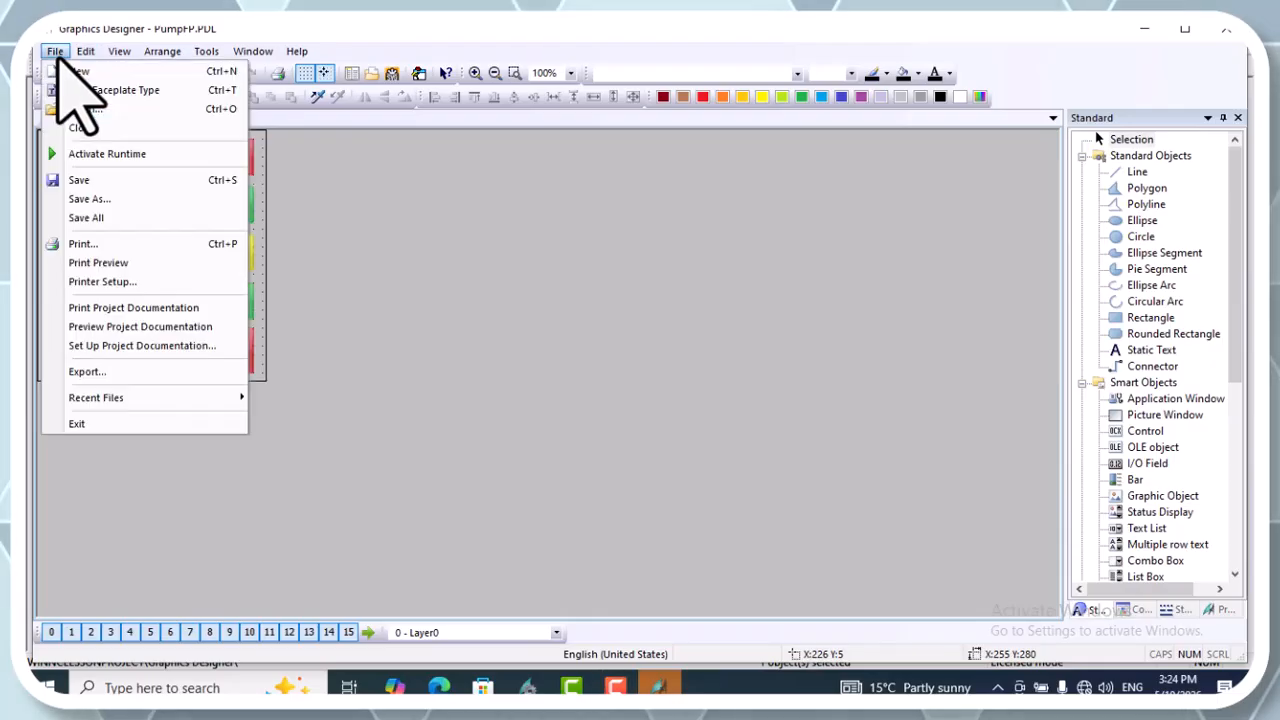
left_click(86, 108)
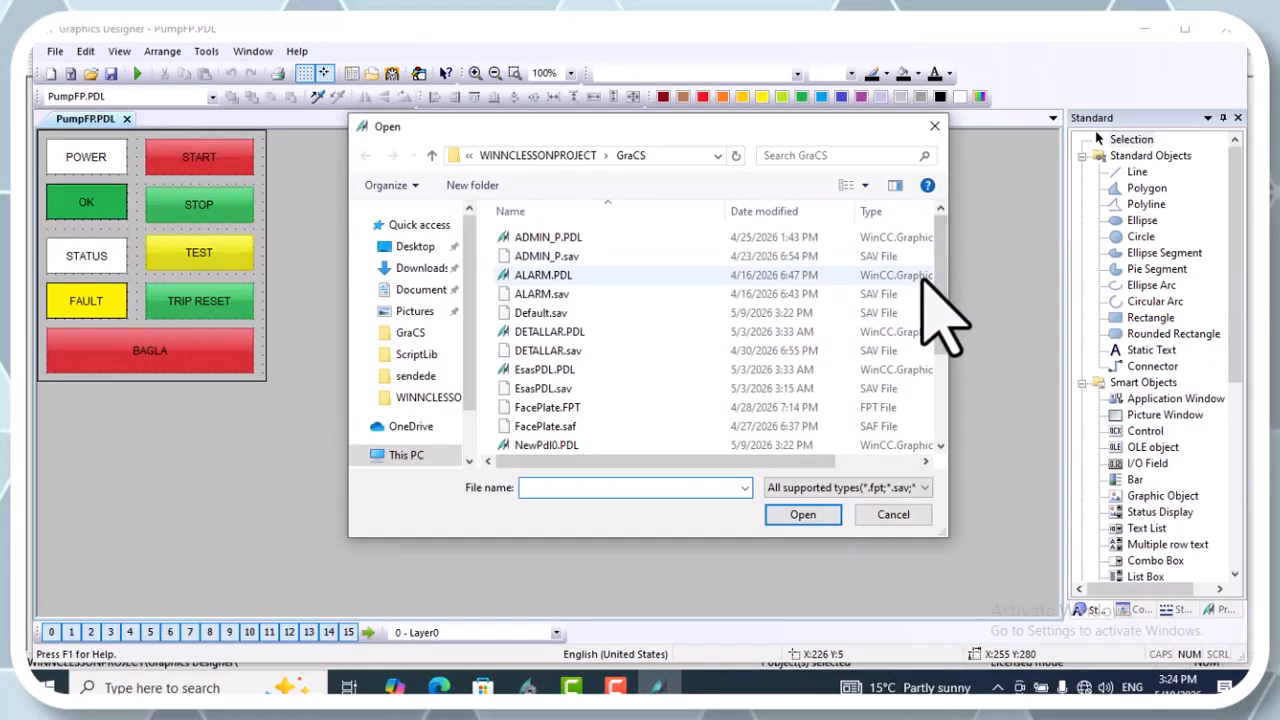
left_click_drag(944, 266, 954, 391)
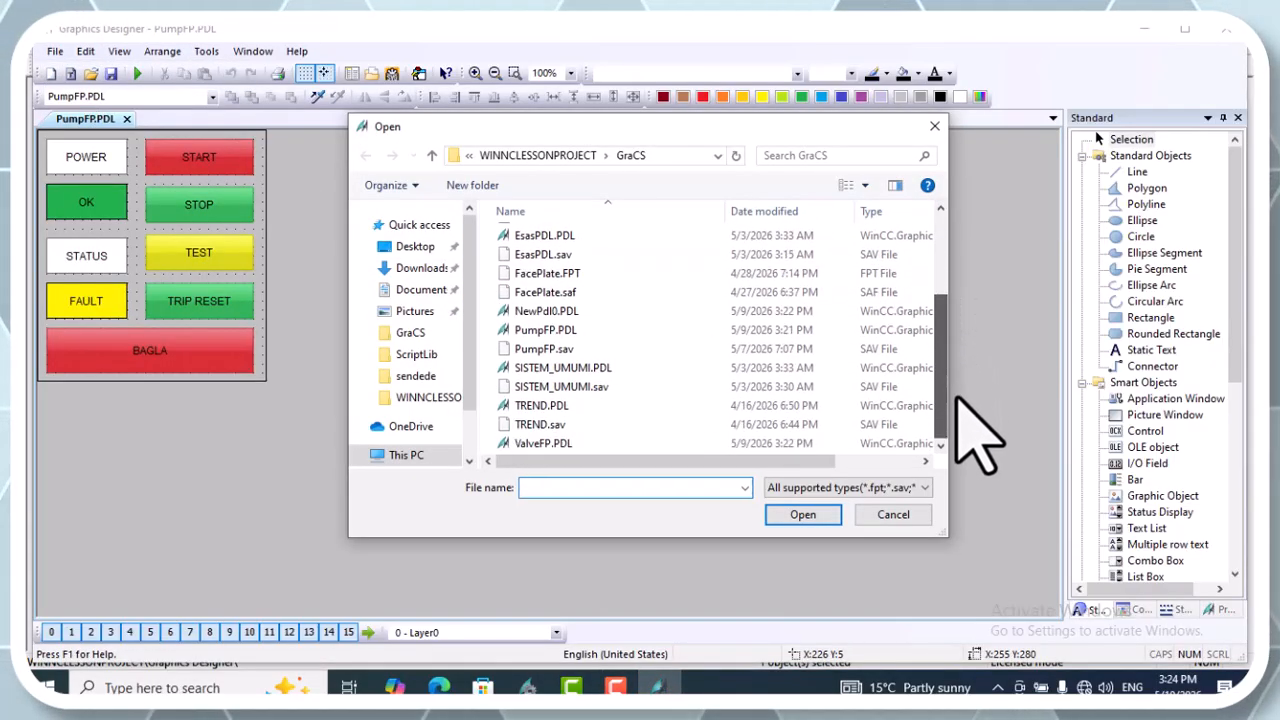
left_click(545, 443)
left_click(800, 515)
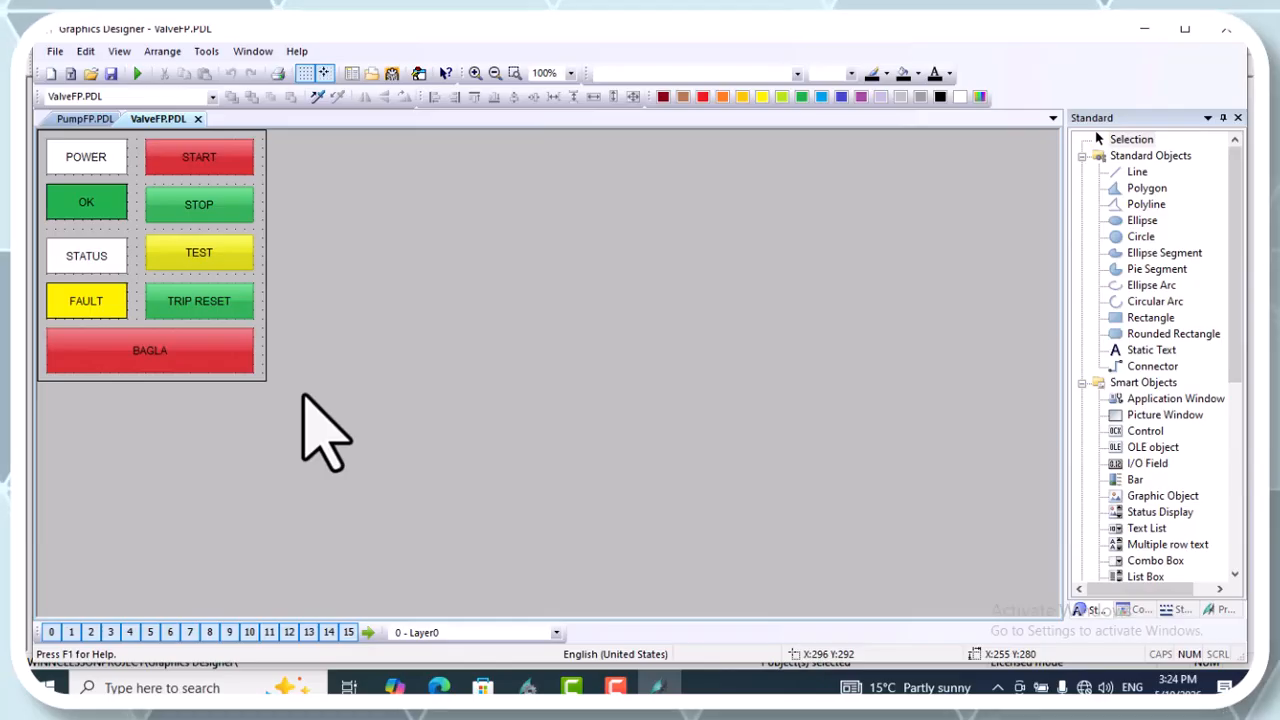
left_click_drag(303, 394, 32, 136)
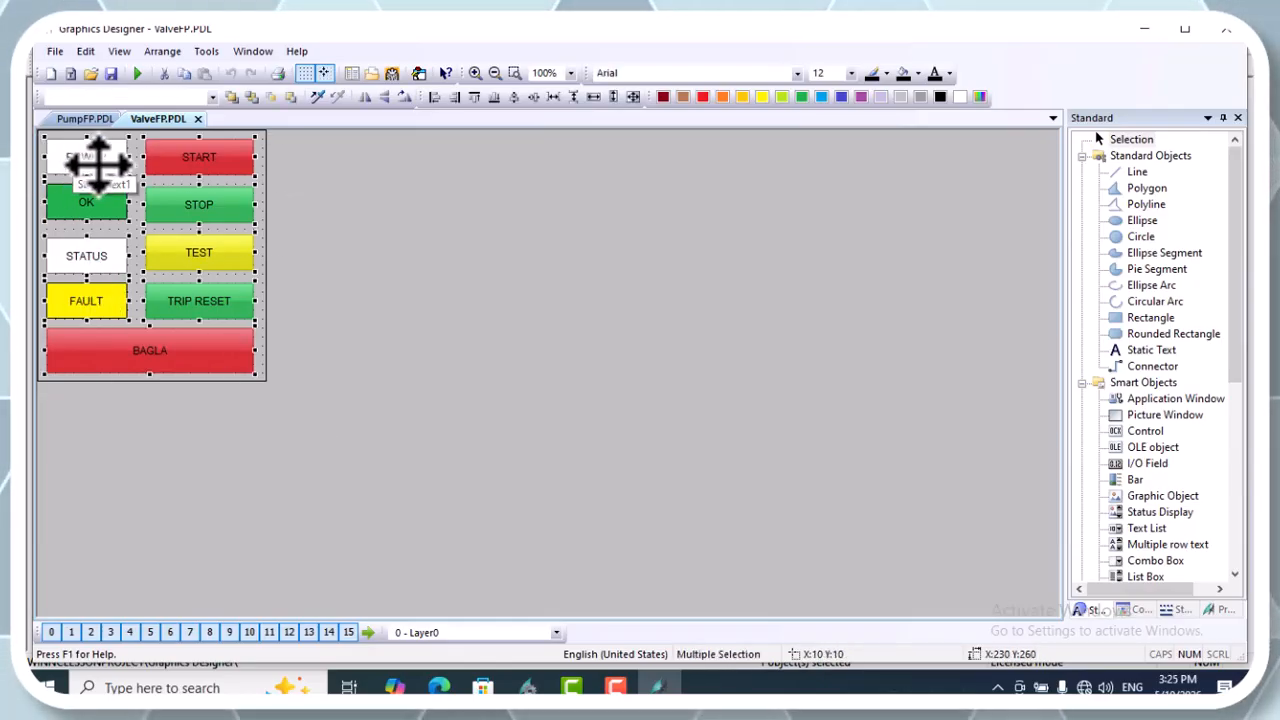
left_click(331, 352)
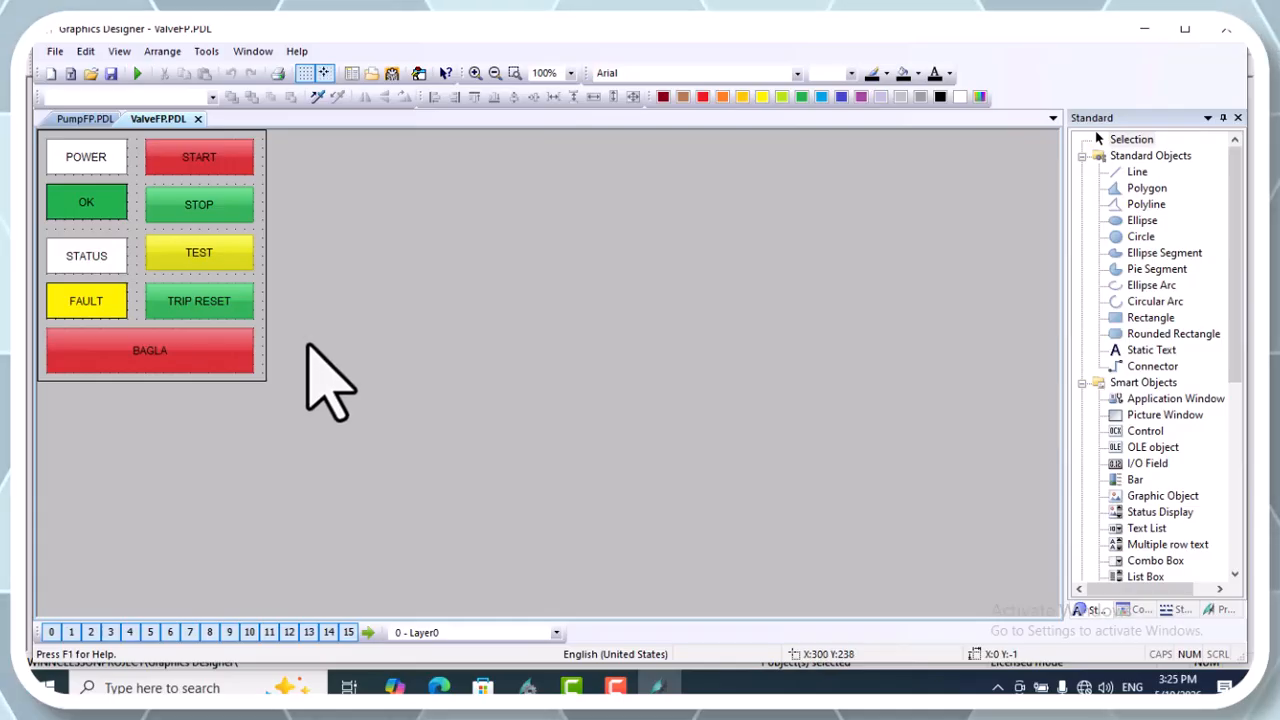
left_click(206, 345)
left_click(200, 318, "shift")
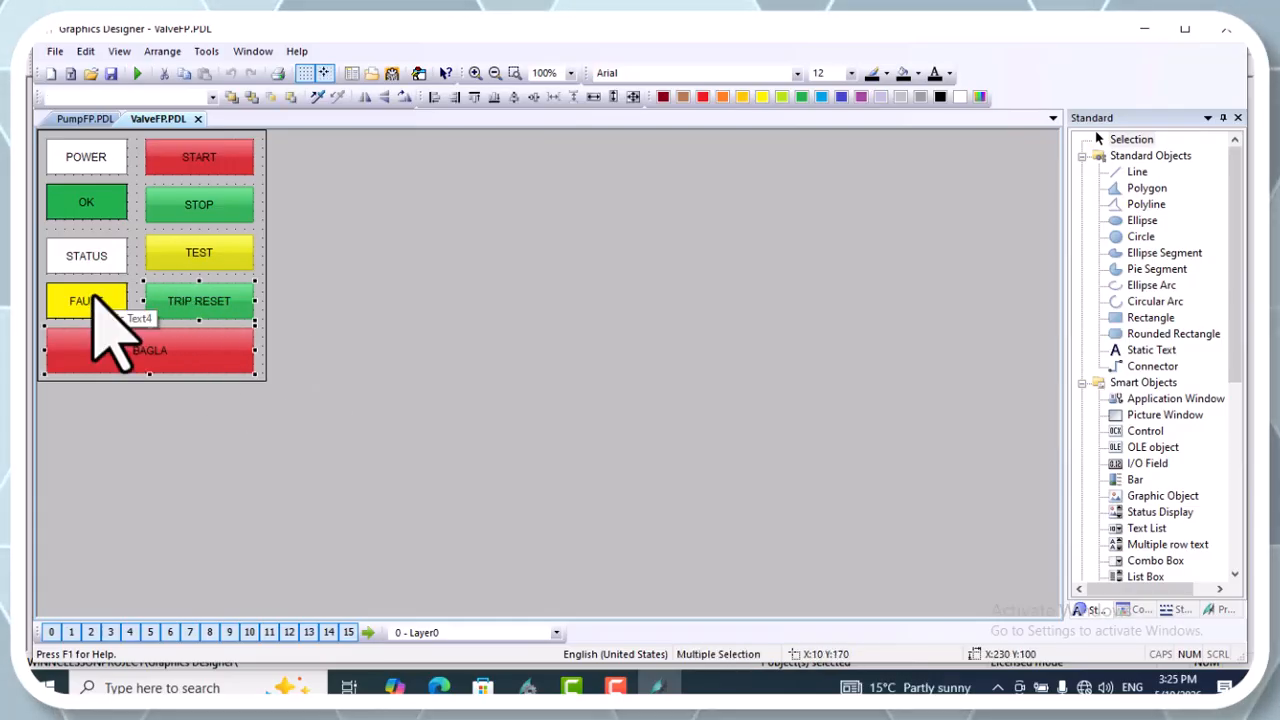
left_click(100, 303, "shift")
left_click(95, 258, "shift")
left_click(203, 252, "shift")
left_click(205, 210, "shift")
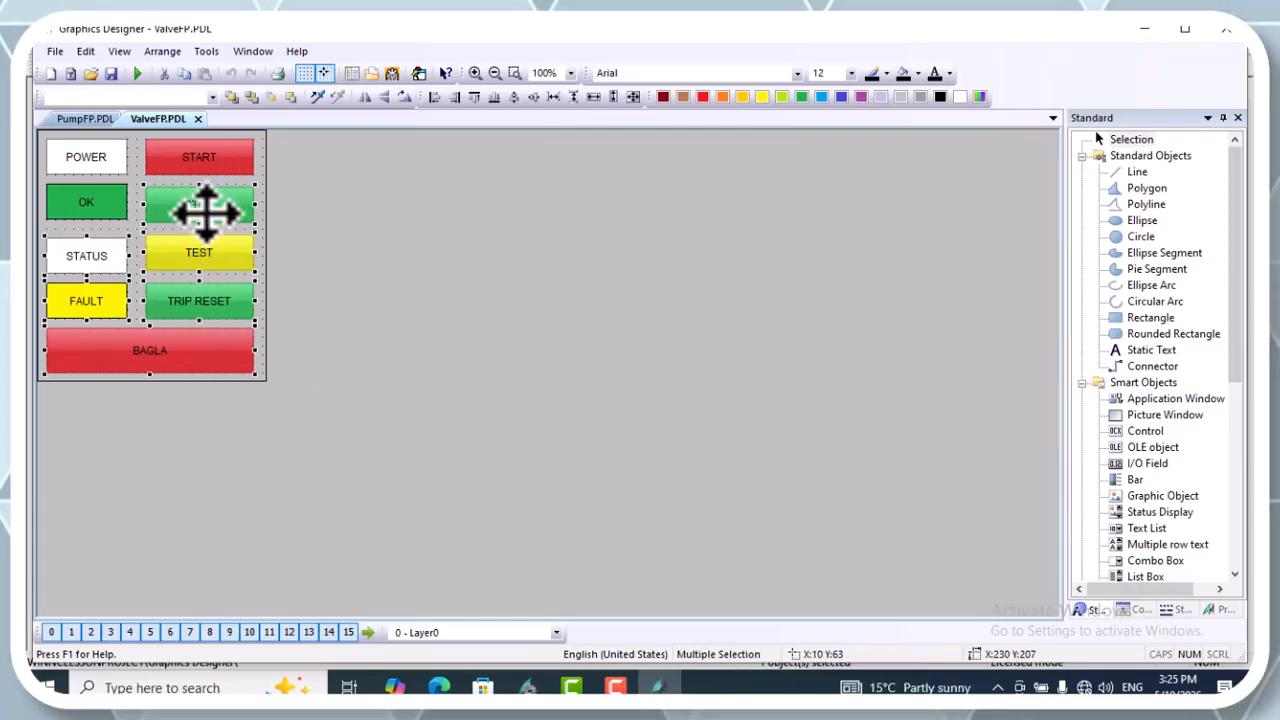
left_click(103, 202, "shift")
left_click(94, 156, "shift")
left_click(184, 152, "shift")
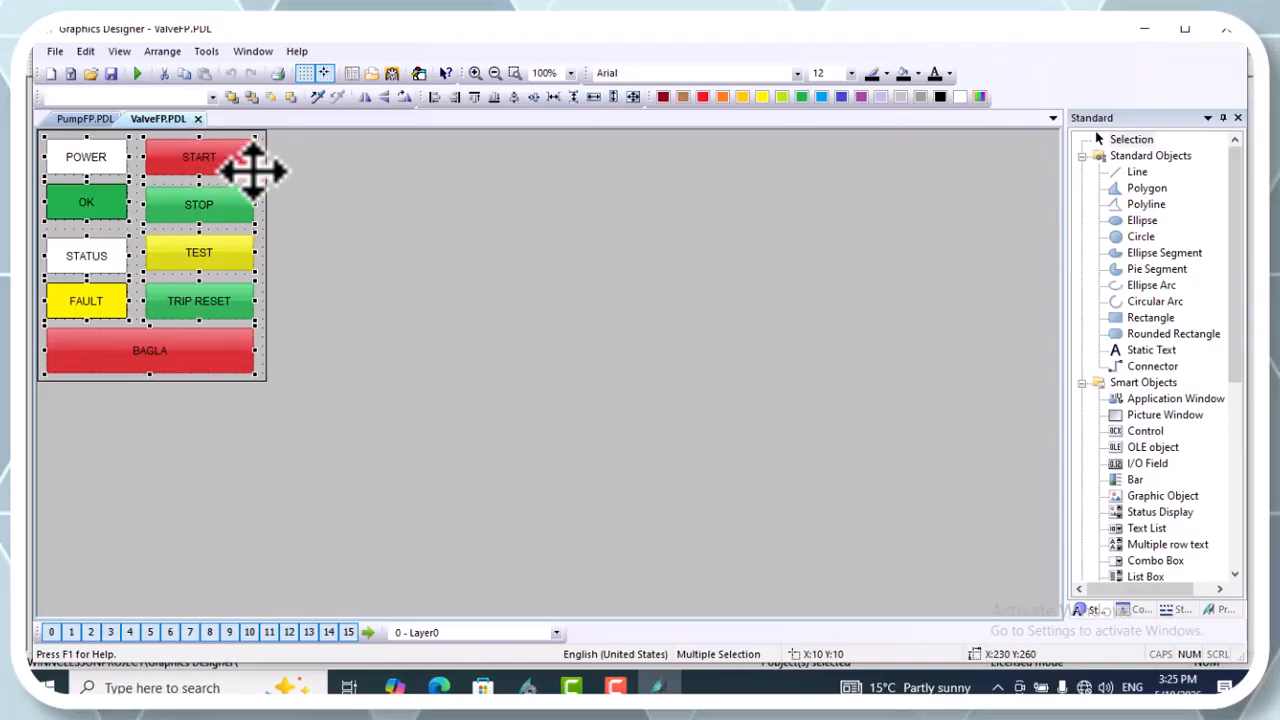
left_click(357, 297)
Replace PUMP with VALVE in all tag connections of every object in ValveFP.PDL, without creating the nonexistent tags.
left_click_drag(348, 430, 32, 132)
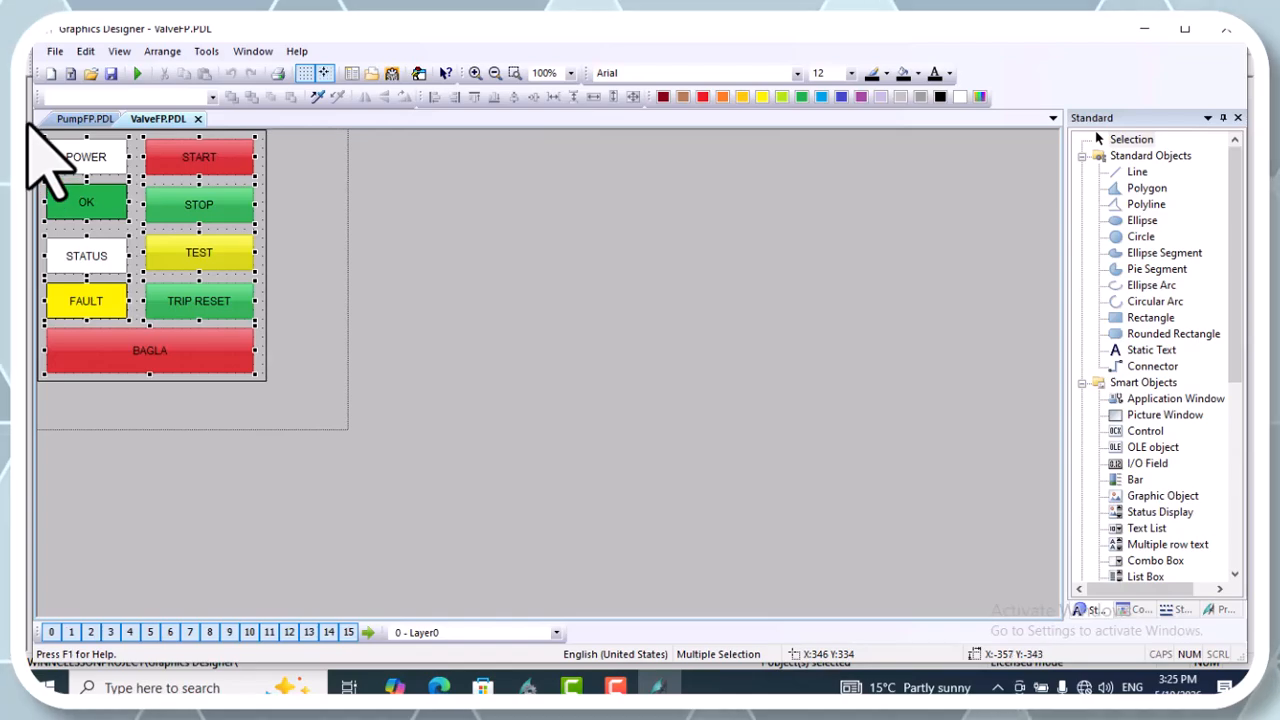
right_click(164, 161)
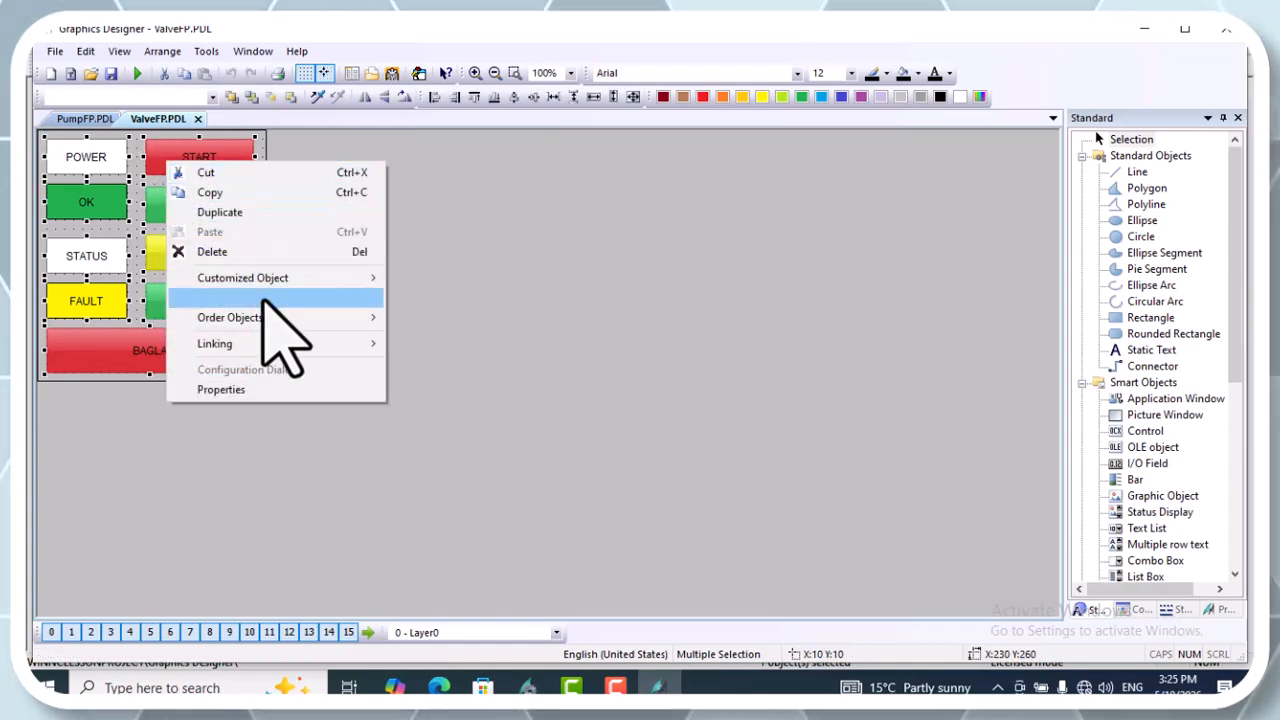
mouse_move(295, 350)
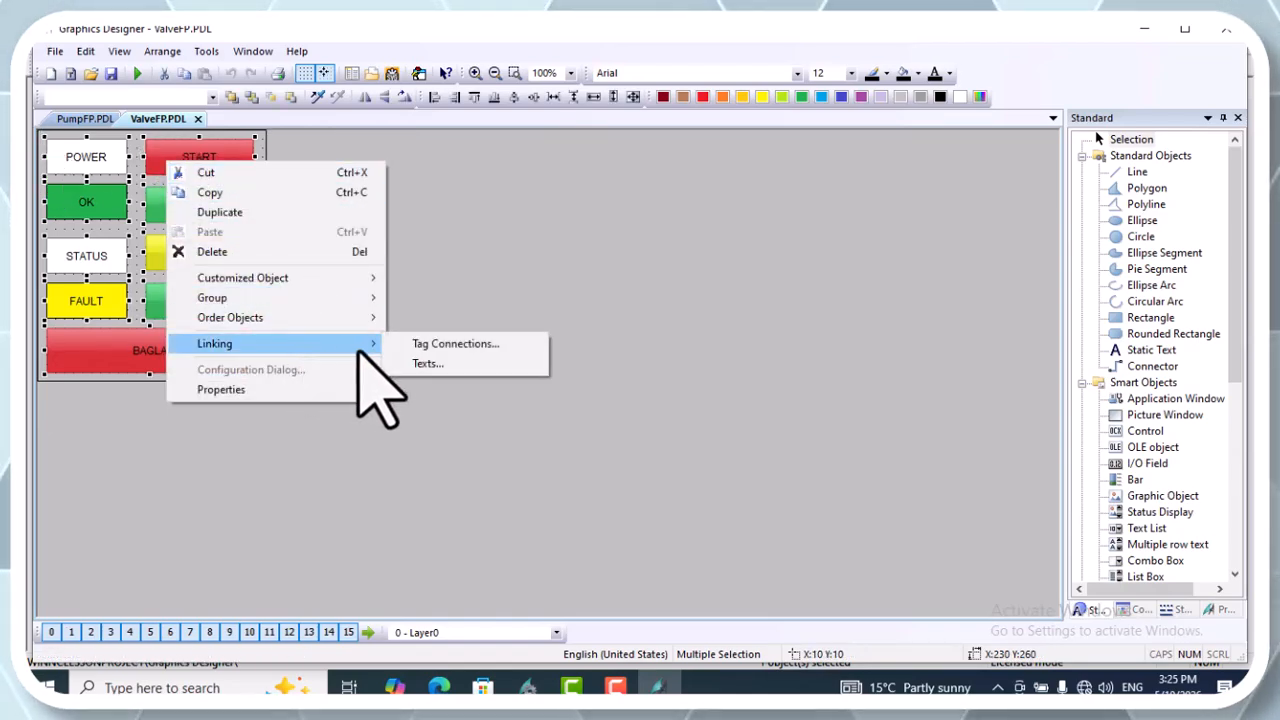
left_click(458, 345)
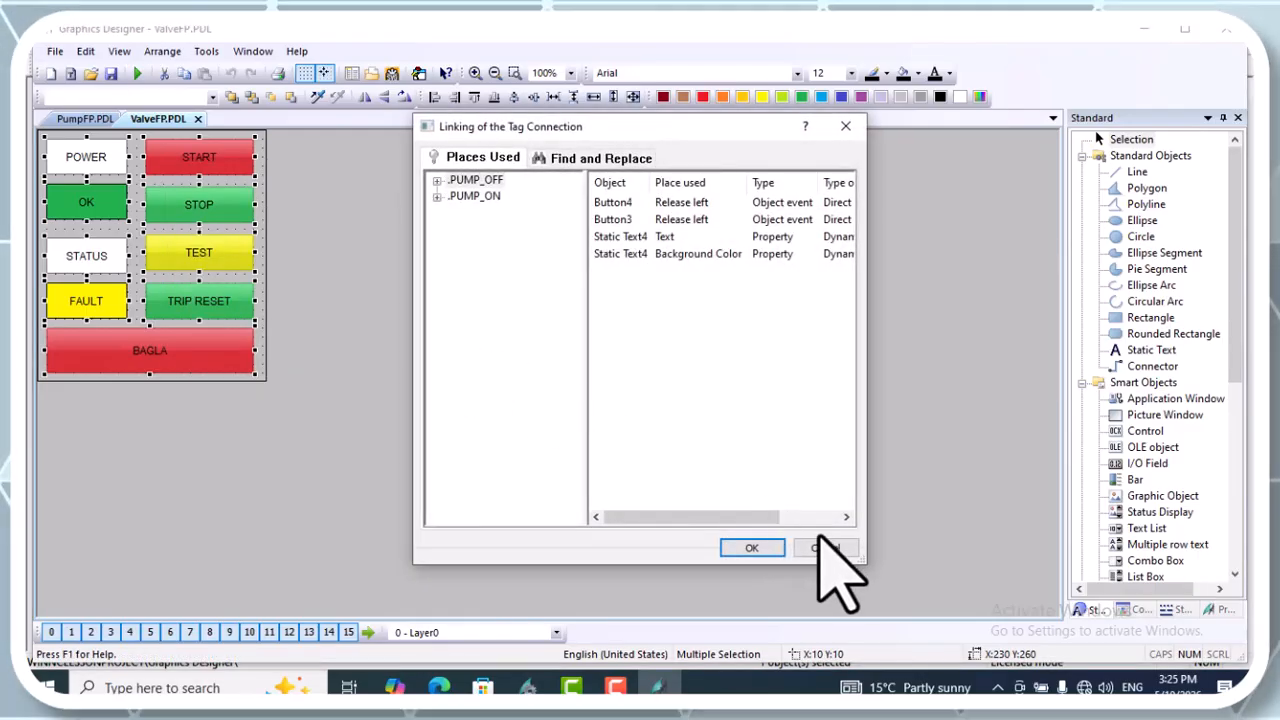
left_click(600, 160)
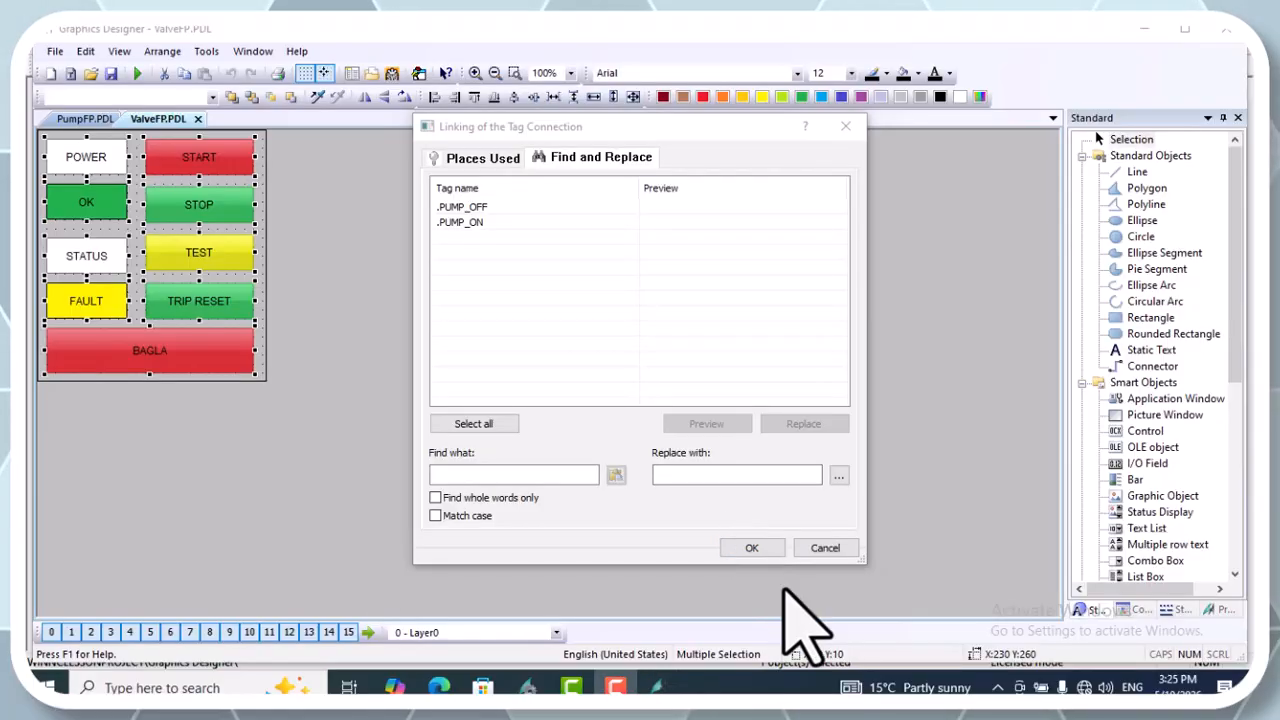
left_click(535, 474)
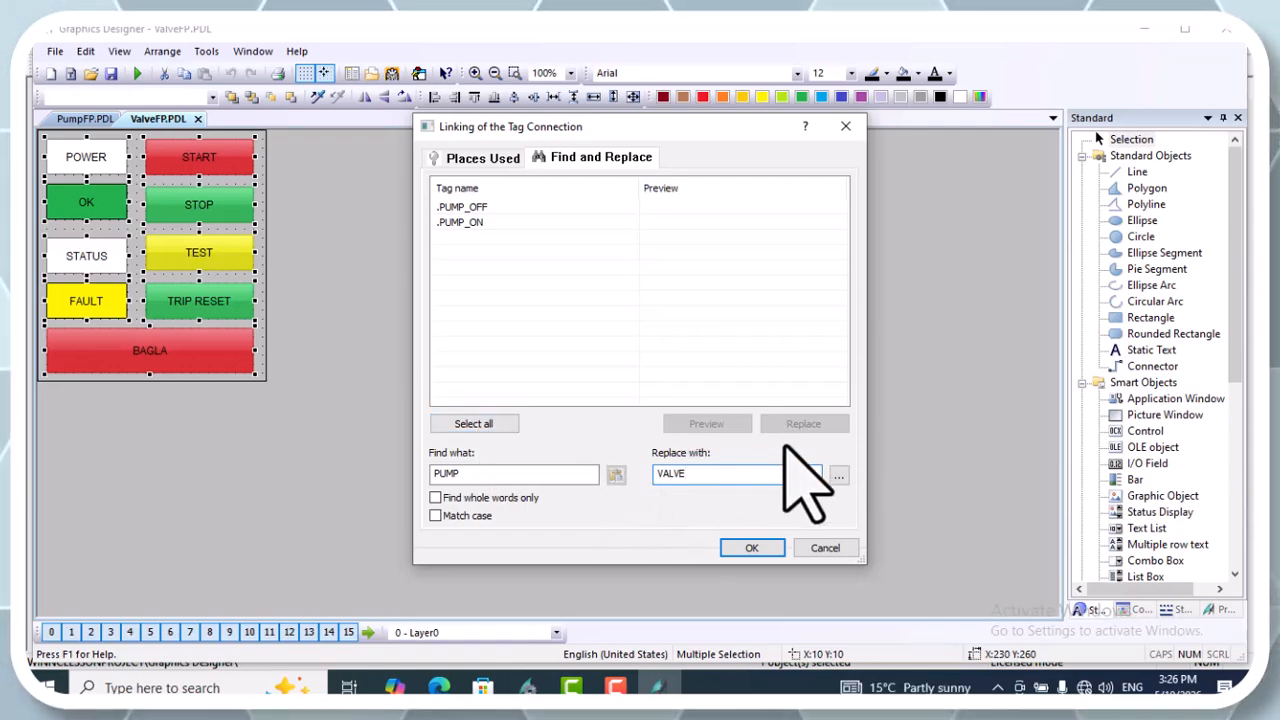
left_click(474, 424)
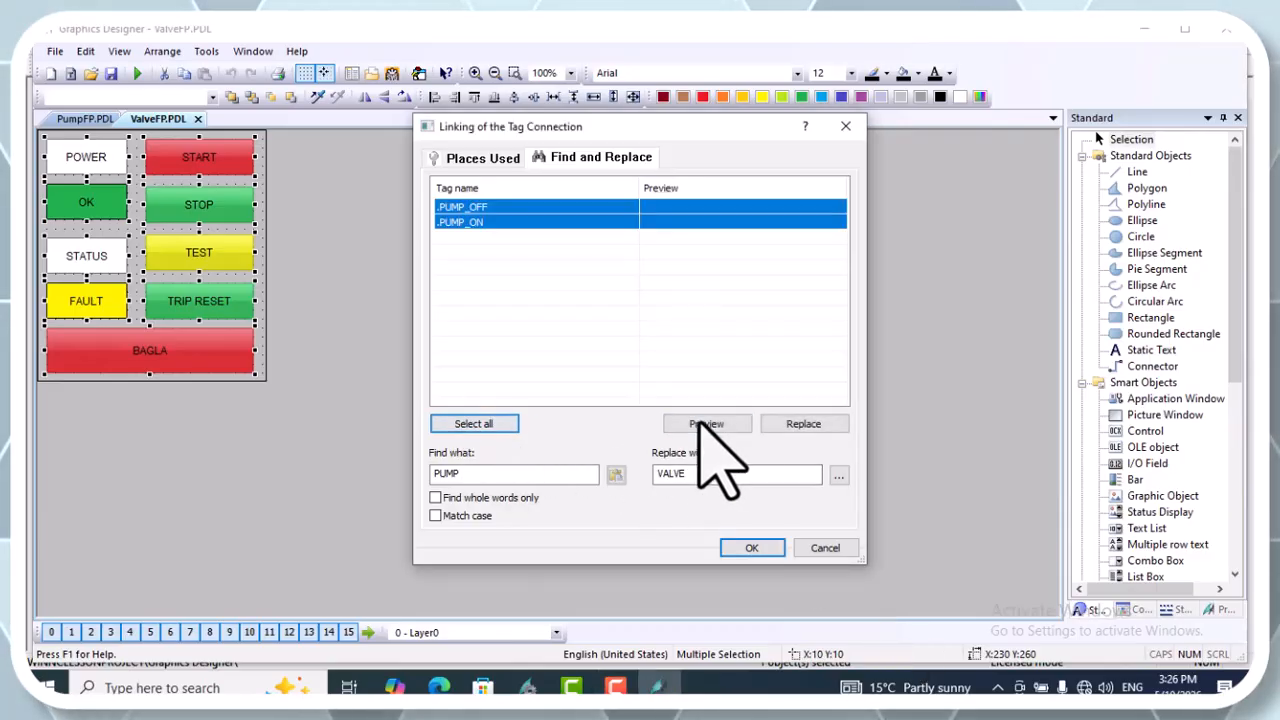
left_click(800, 424)
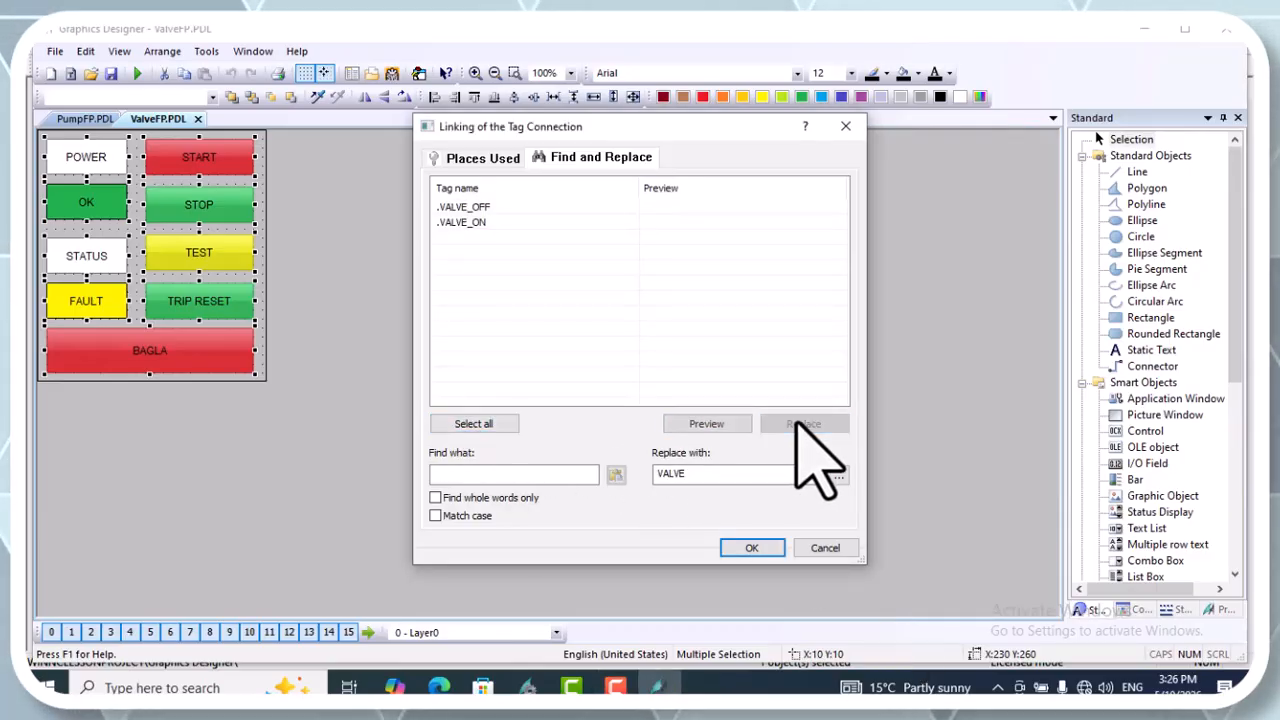
left_click(748, 548)
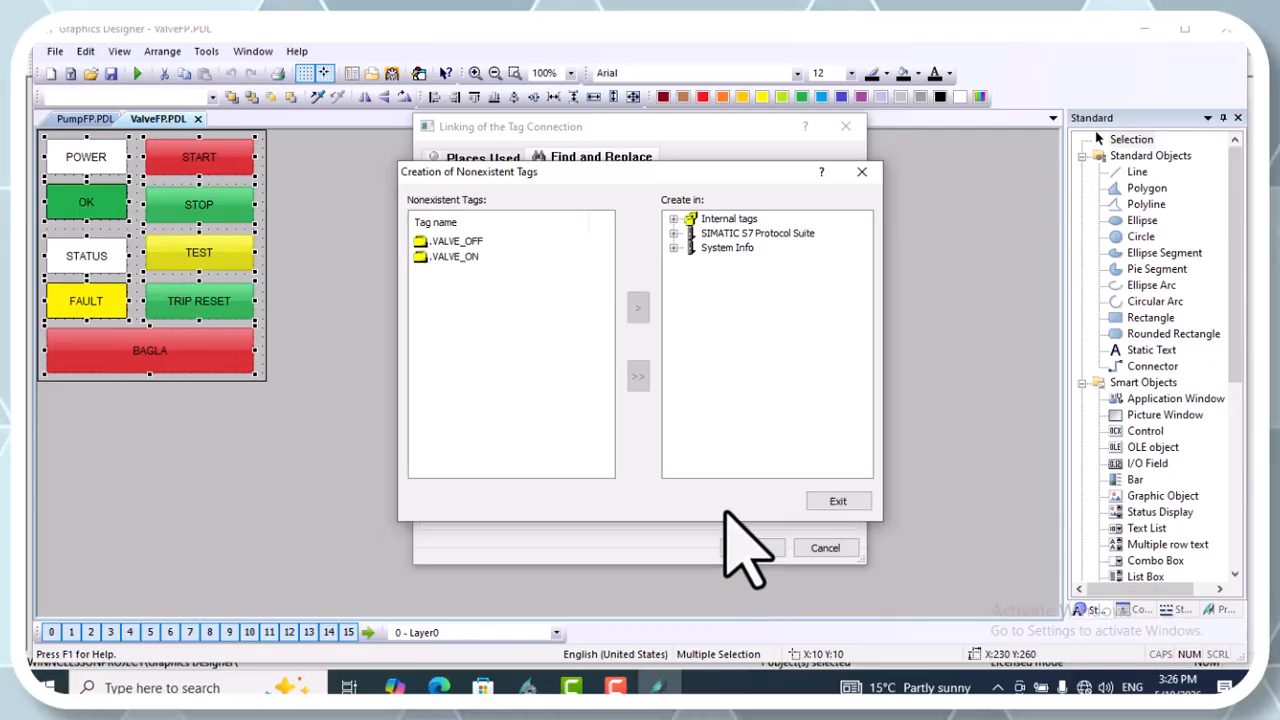
left_click(834, 501)
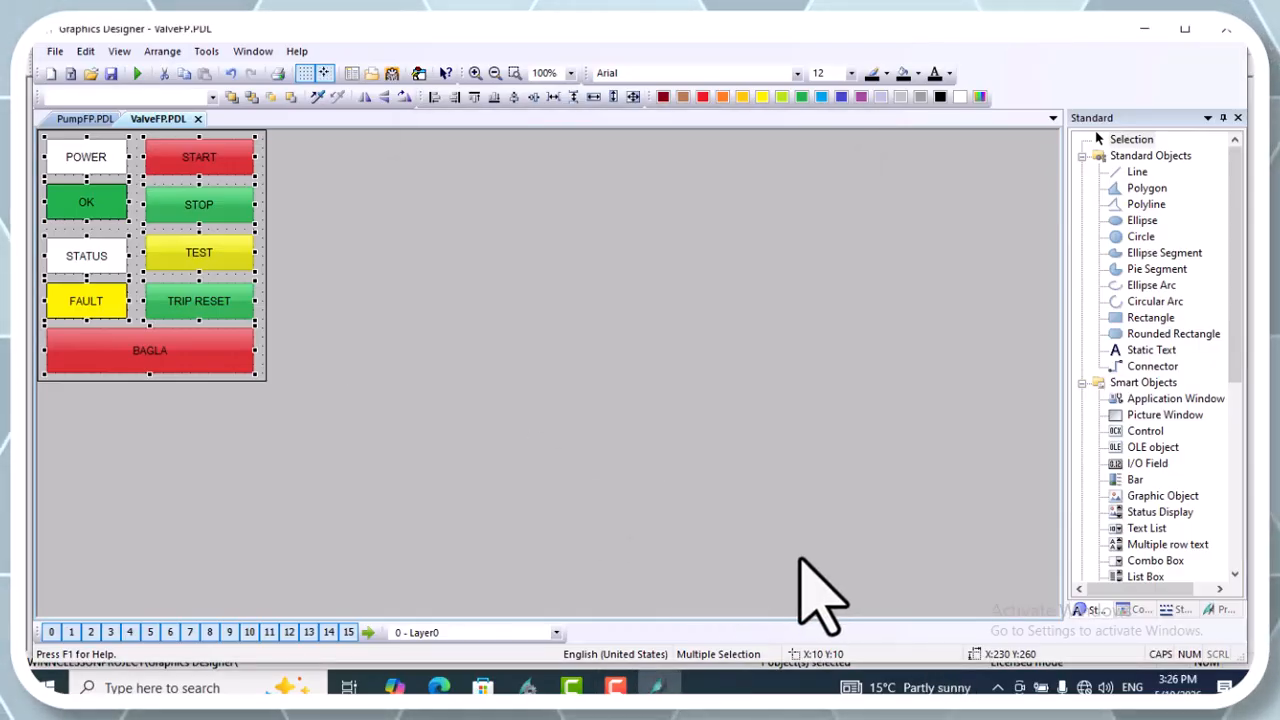
Look through the START button's object properties, from the colors, styles and font to the filling and pictures attributes.
left_click(241, 234)
right_click(195, 163)
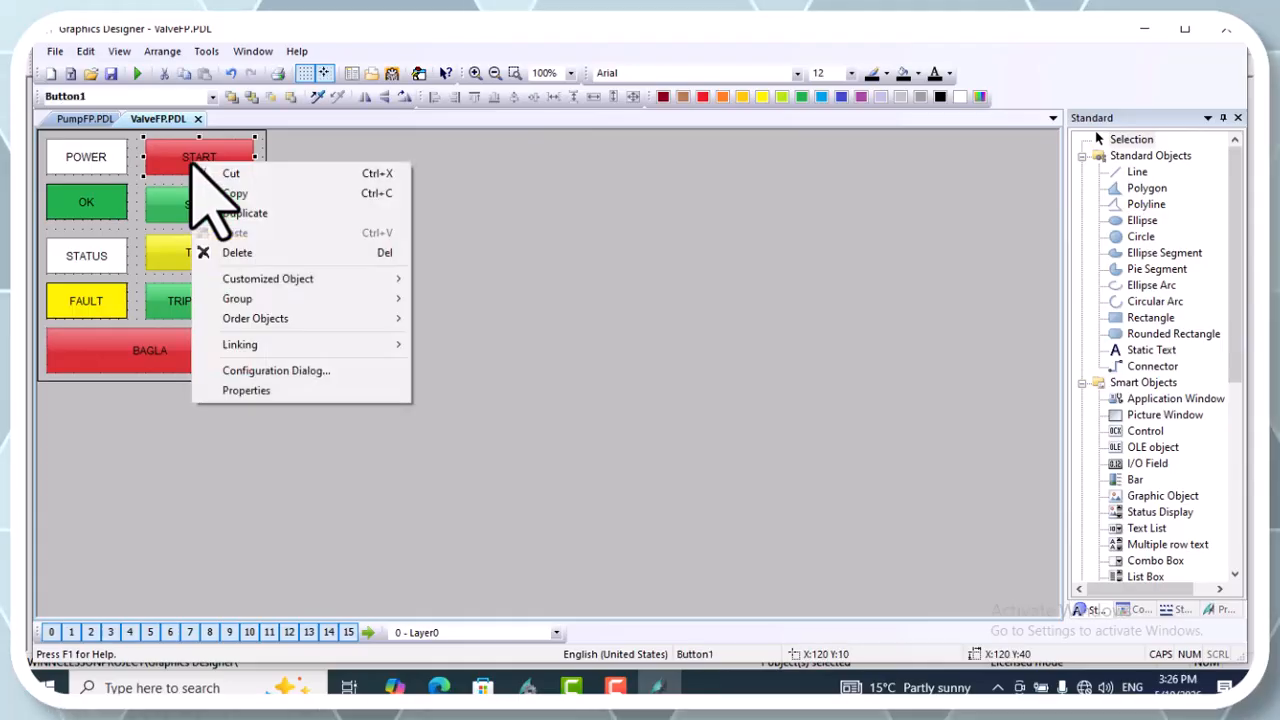
left_click(262, 390)
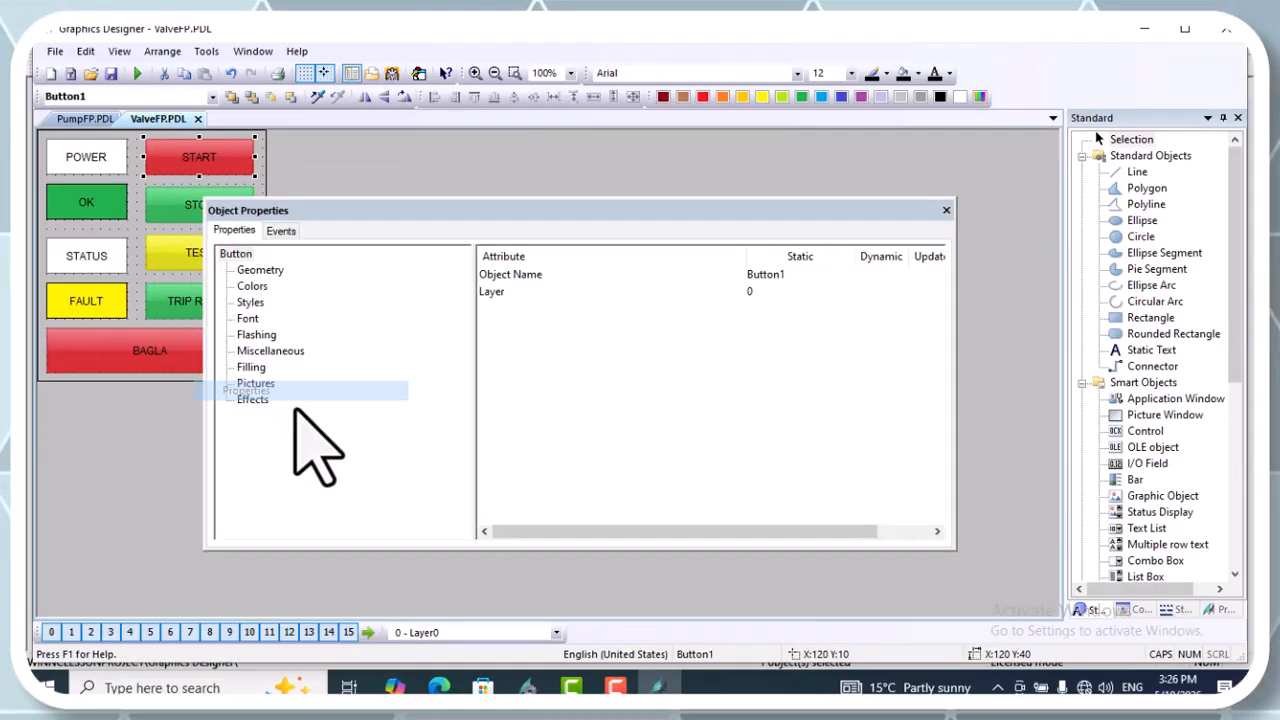
left_click(252, 286)
left_click(250, 302)
left_click(247, 318)
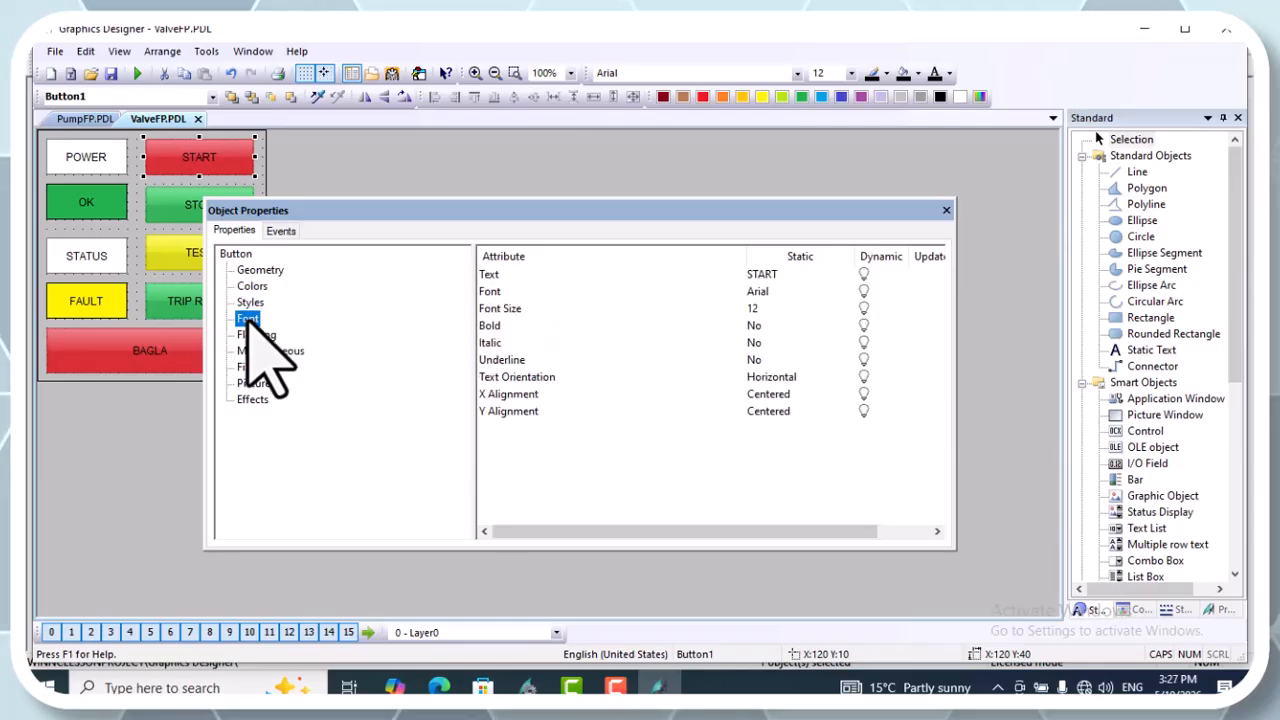
left_click(250, 335)
left_click(258, 351)
left_click(252, 368)
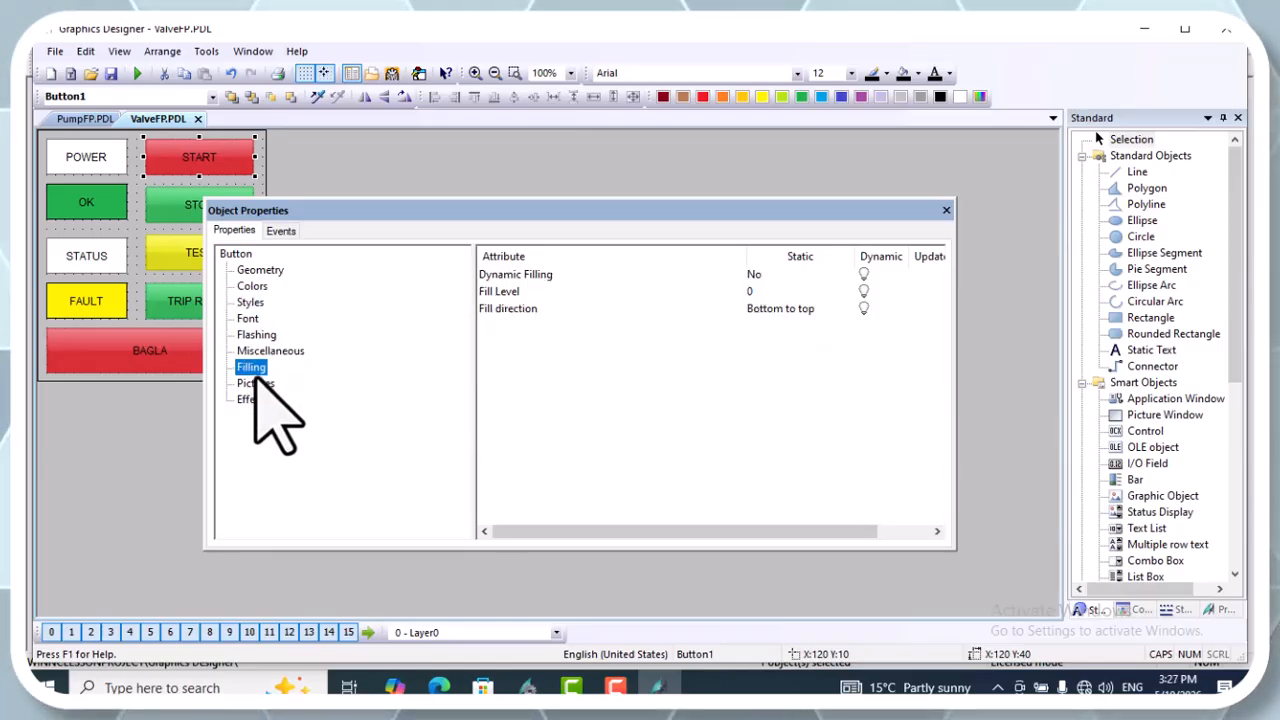
left_click(256, 384)
Inspect the target tag of the direct connection on the START button's Release Left mouse event.
left_click(283, 232)
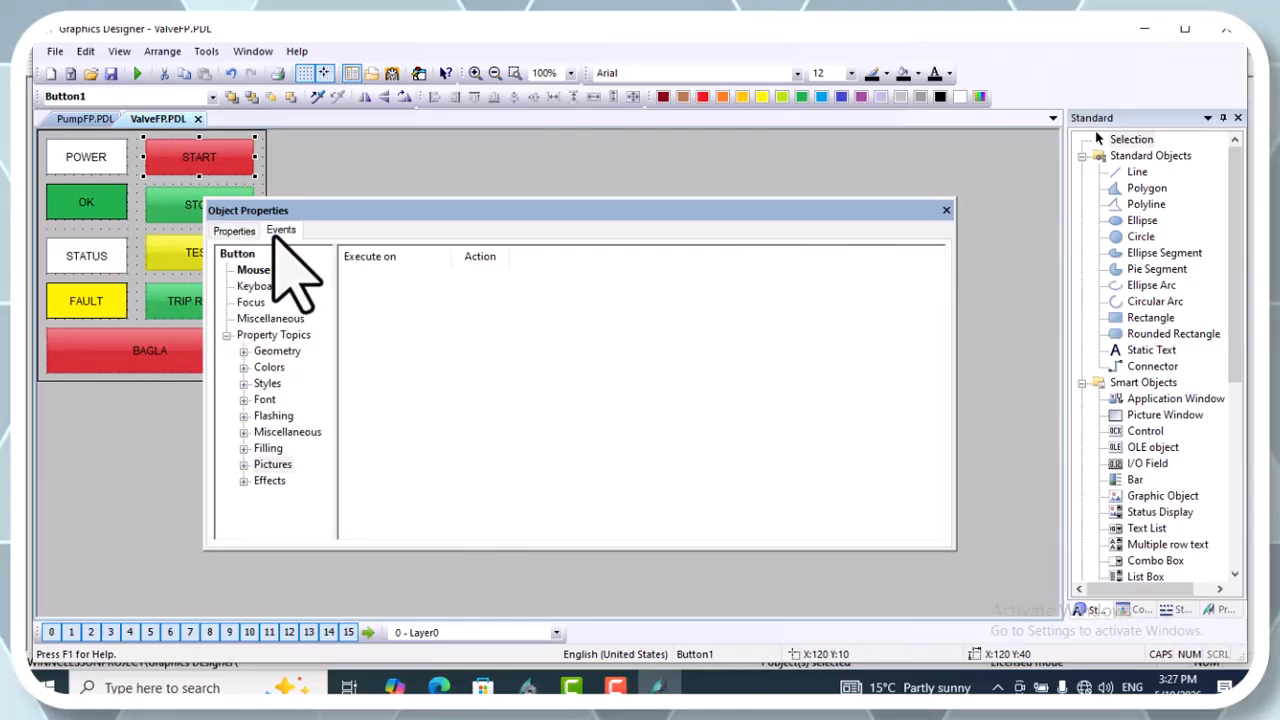
left_click(260, 272)
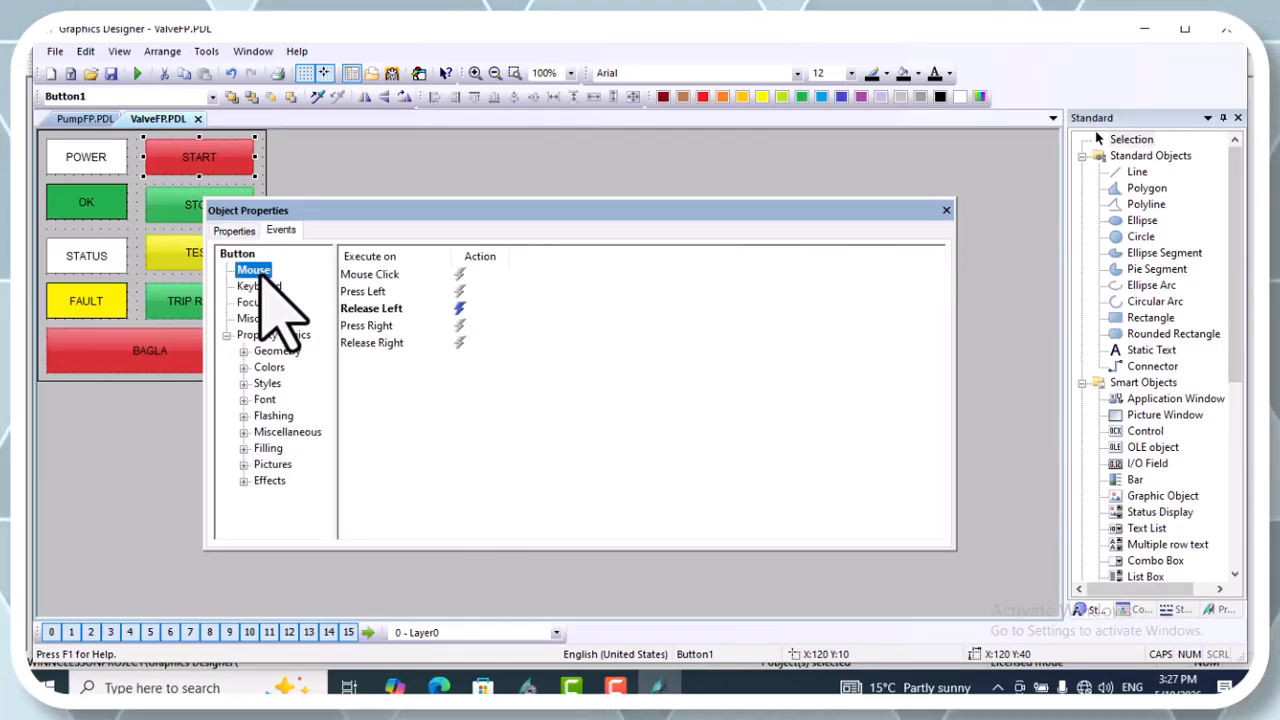
double_click(460, 308)
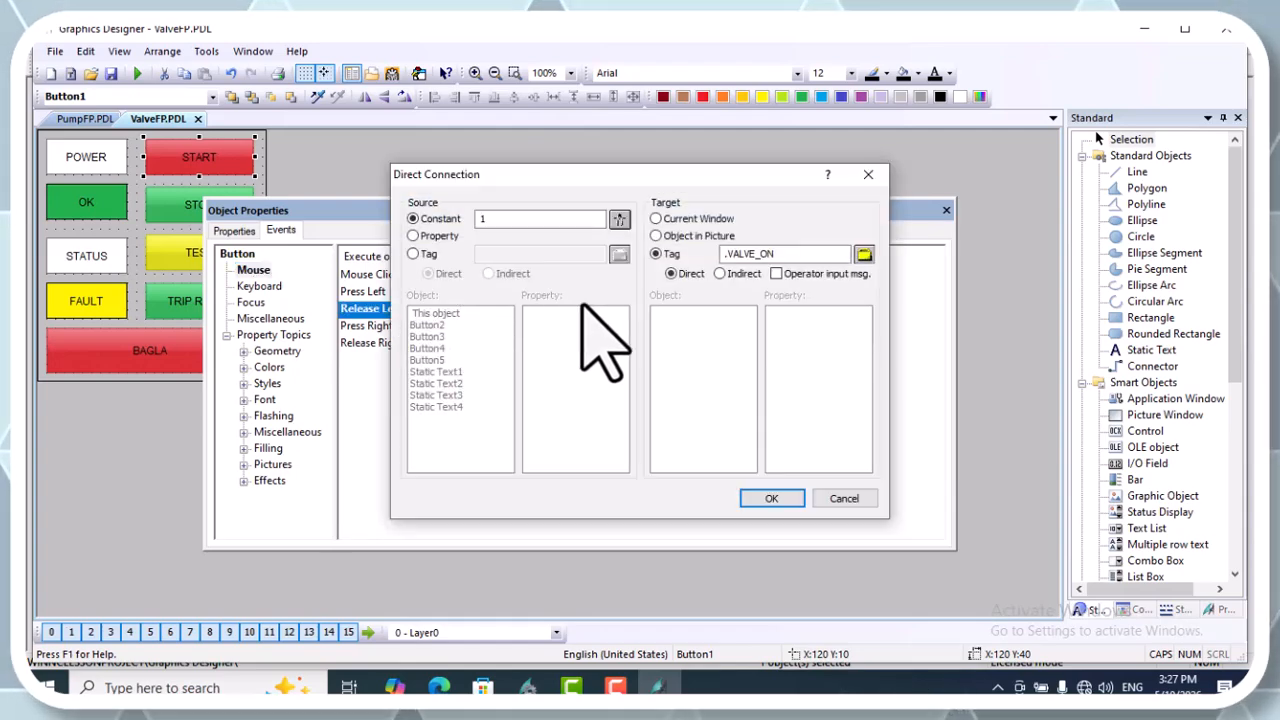
left_click(868, 174)
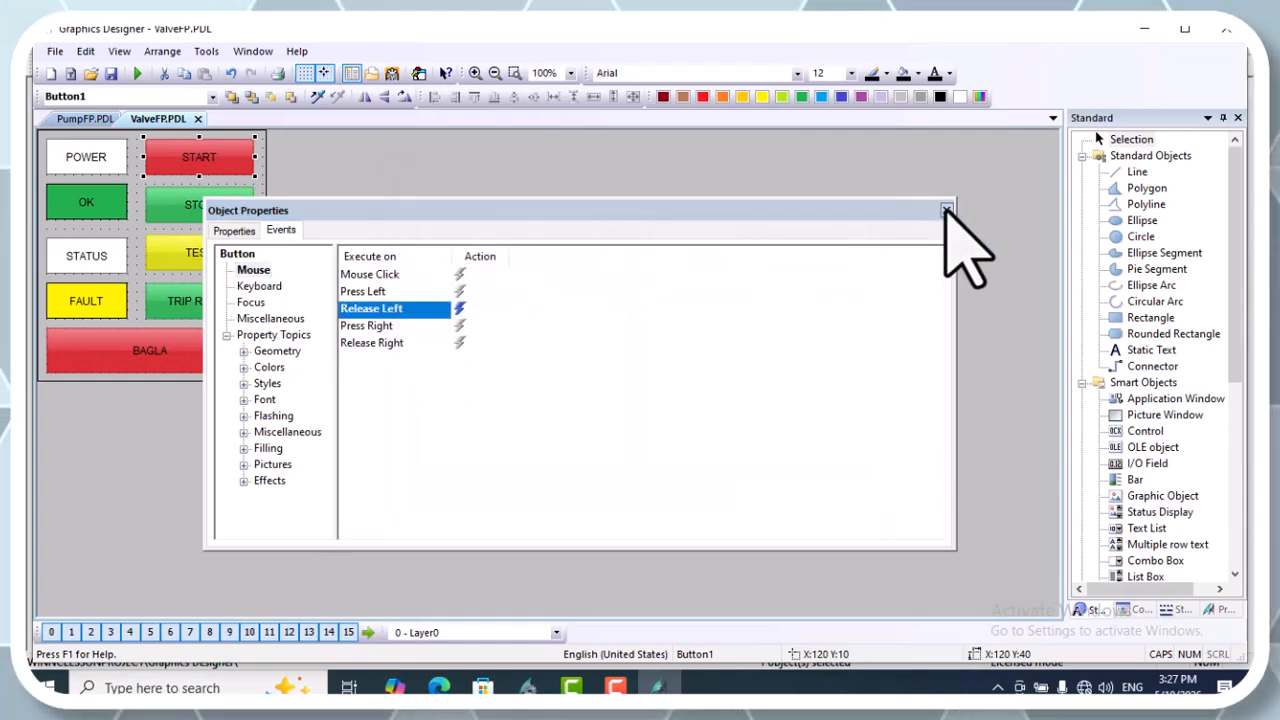
left_click(946, 209)
Check the tag expression behind the green OK text's dynamic Background Color, ignoring the creation of missing tags.
left_click(97, 198)
right_click(95, 195)
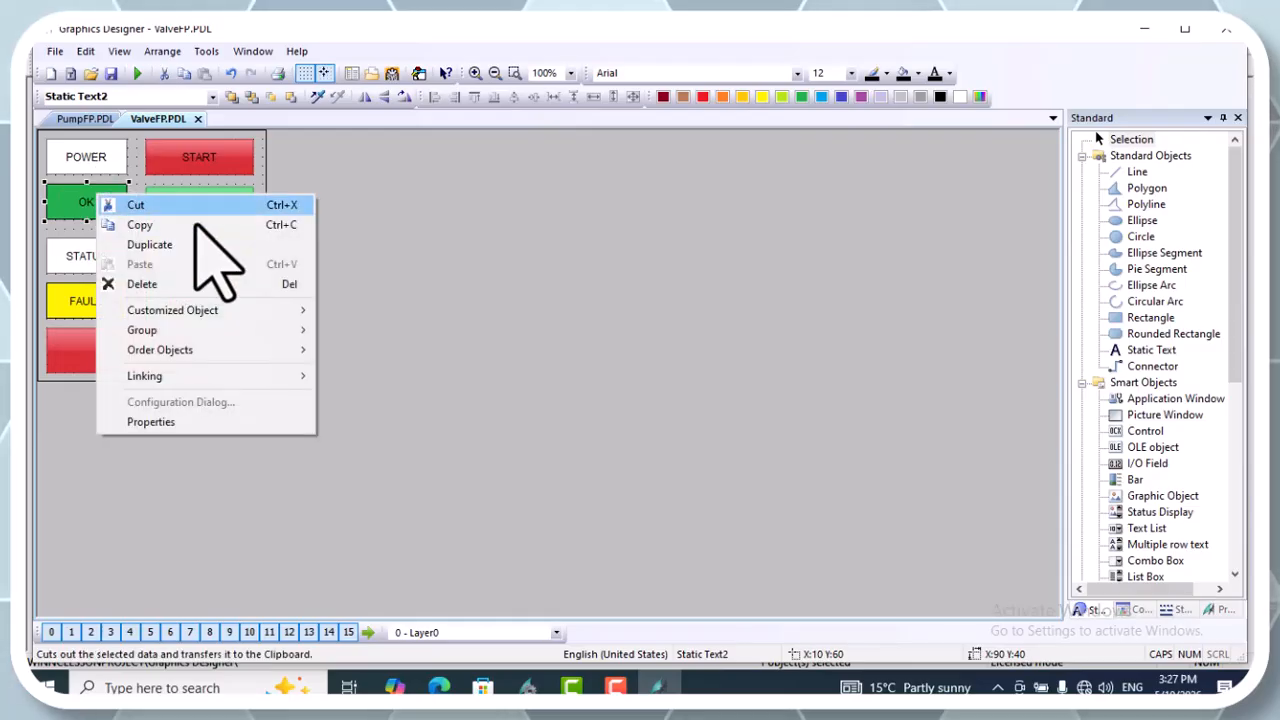
left_click(186, 421)
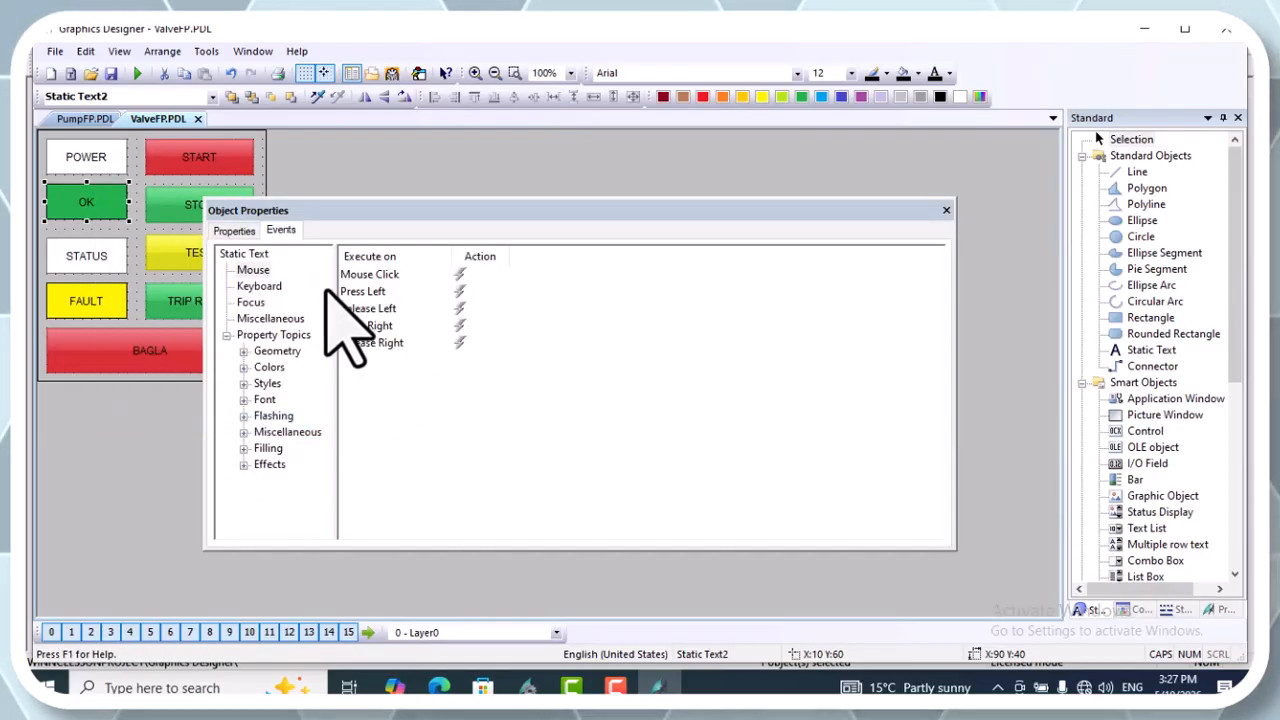
left_click(236, 231)
left_click(252, 286)
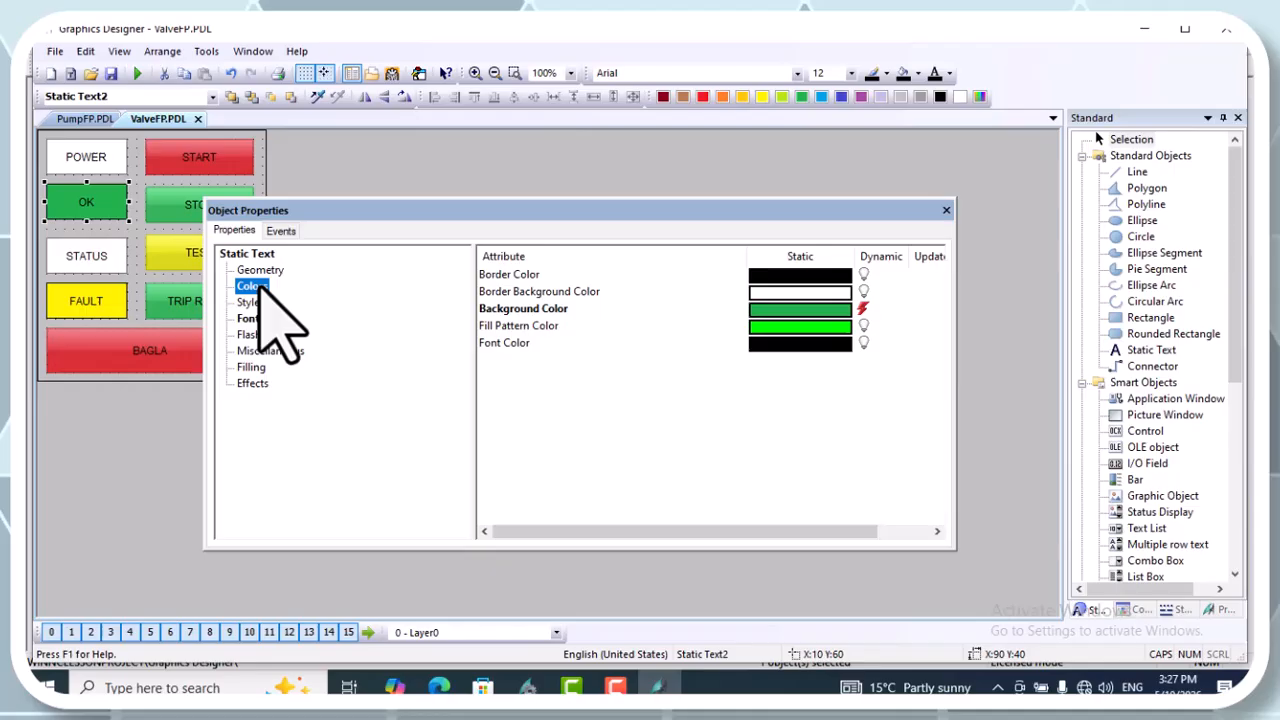
double_click(864, 309)
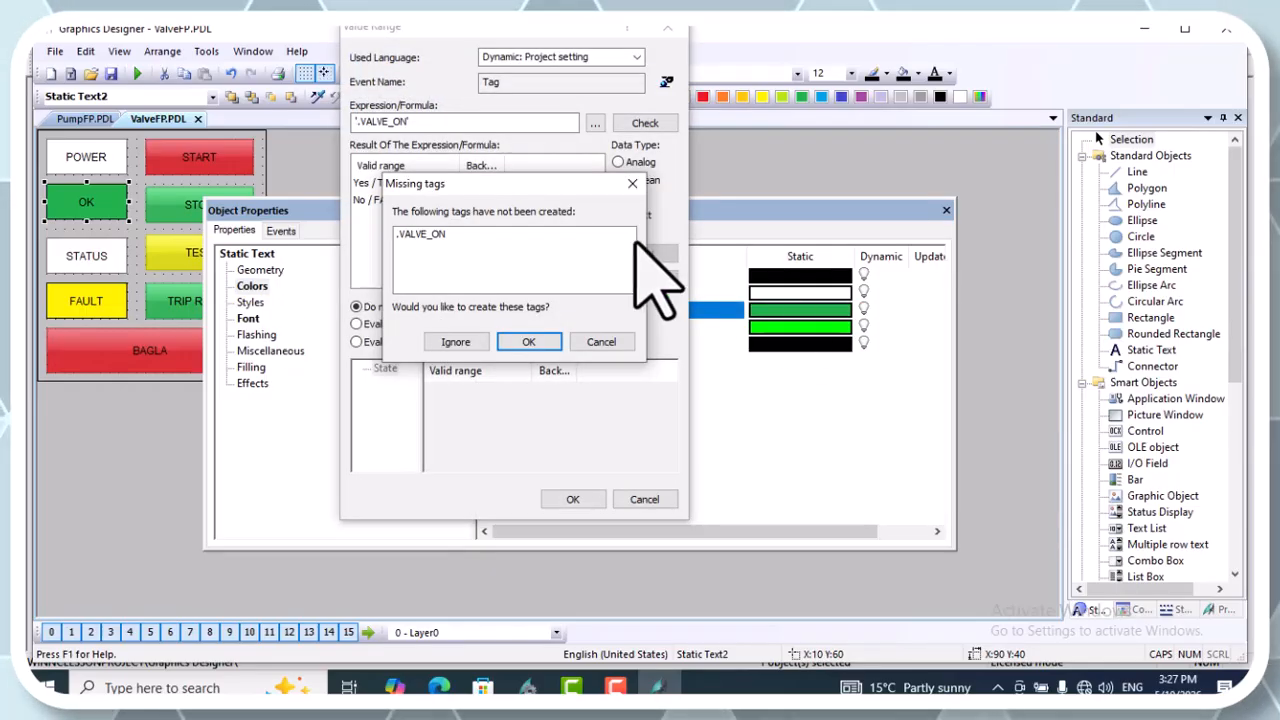
left_click(454, 342)
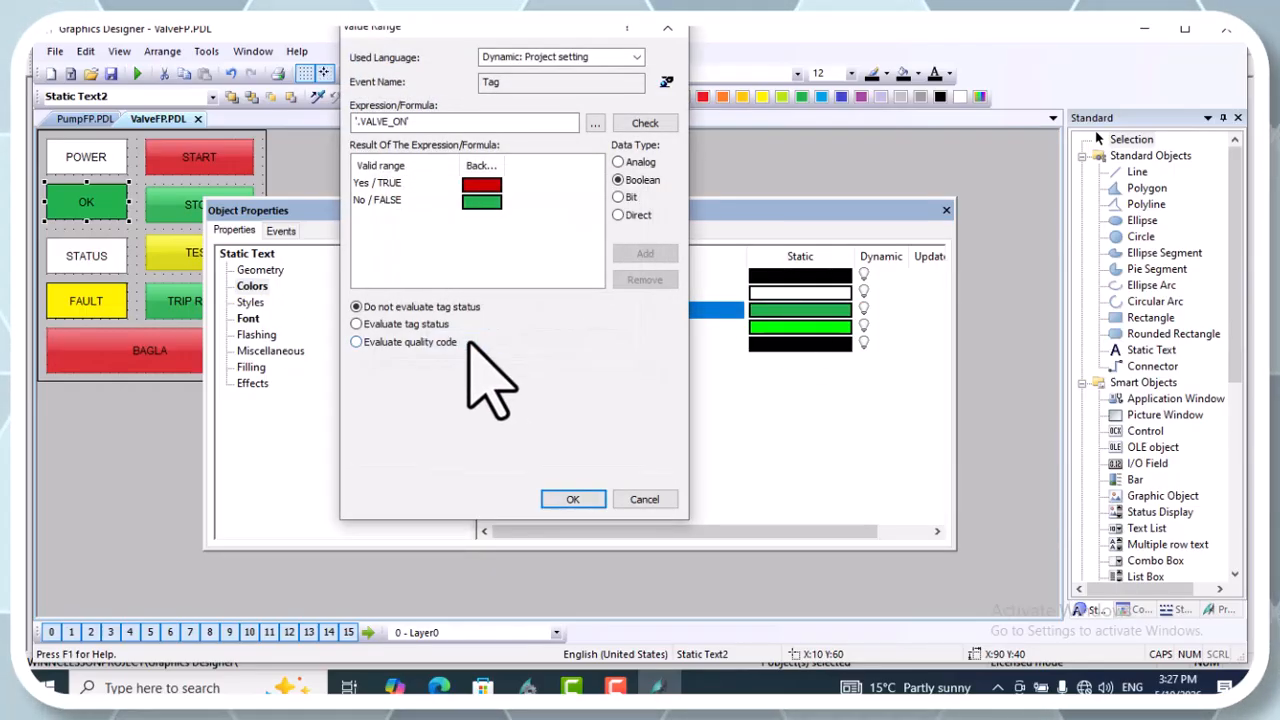
left_click(566, 498)
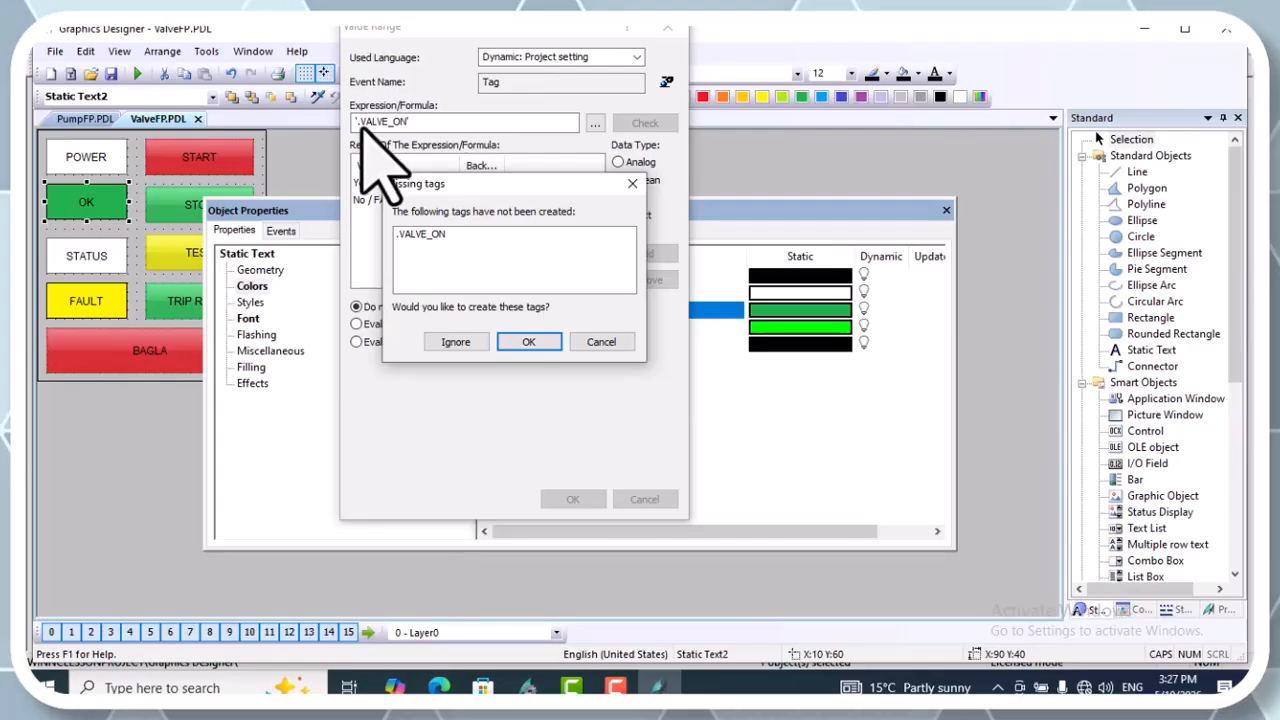
left_click(455, 342)
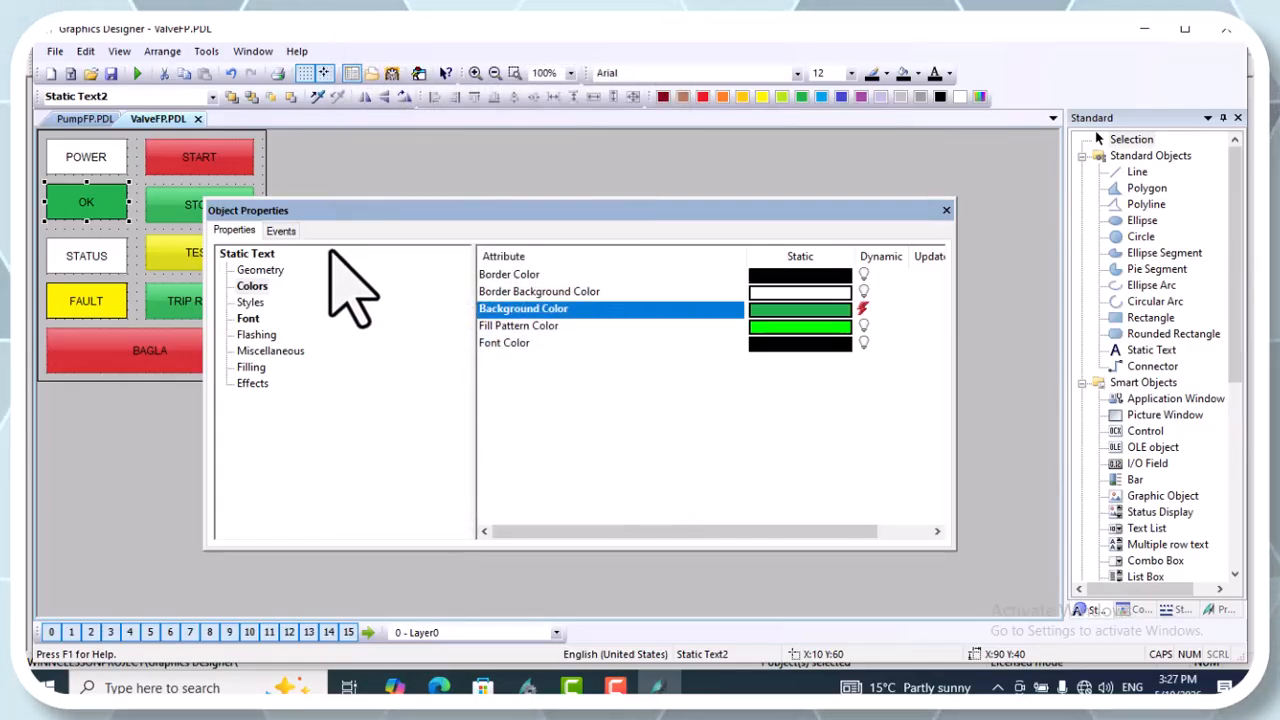
Check the tag expression behind the green OK text's dynamic Text attribute, ignoring the creation of missing tags.
left_click(250, 318)
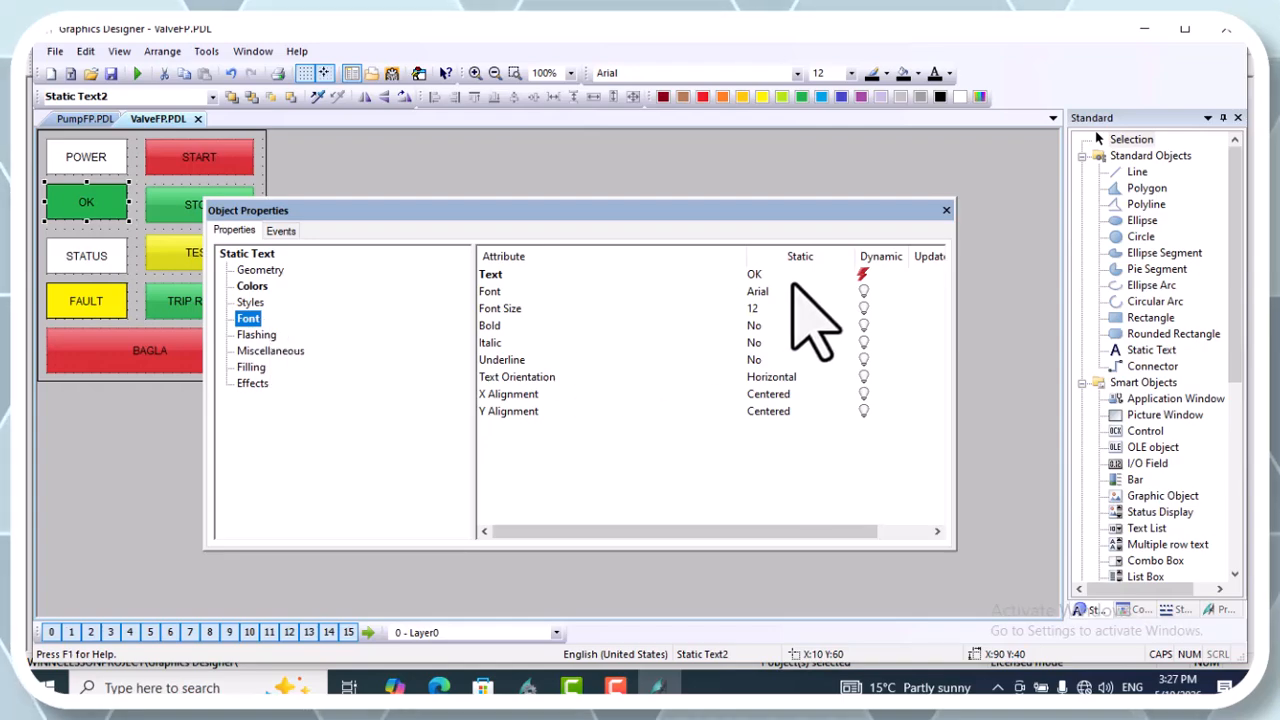
double_click(864, 273)
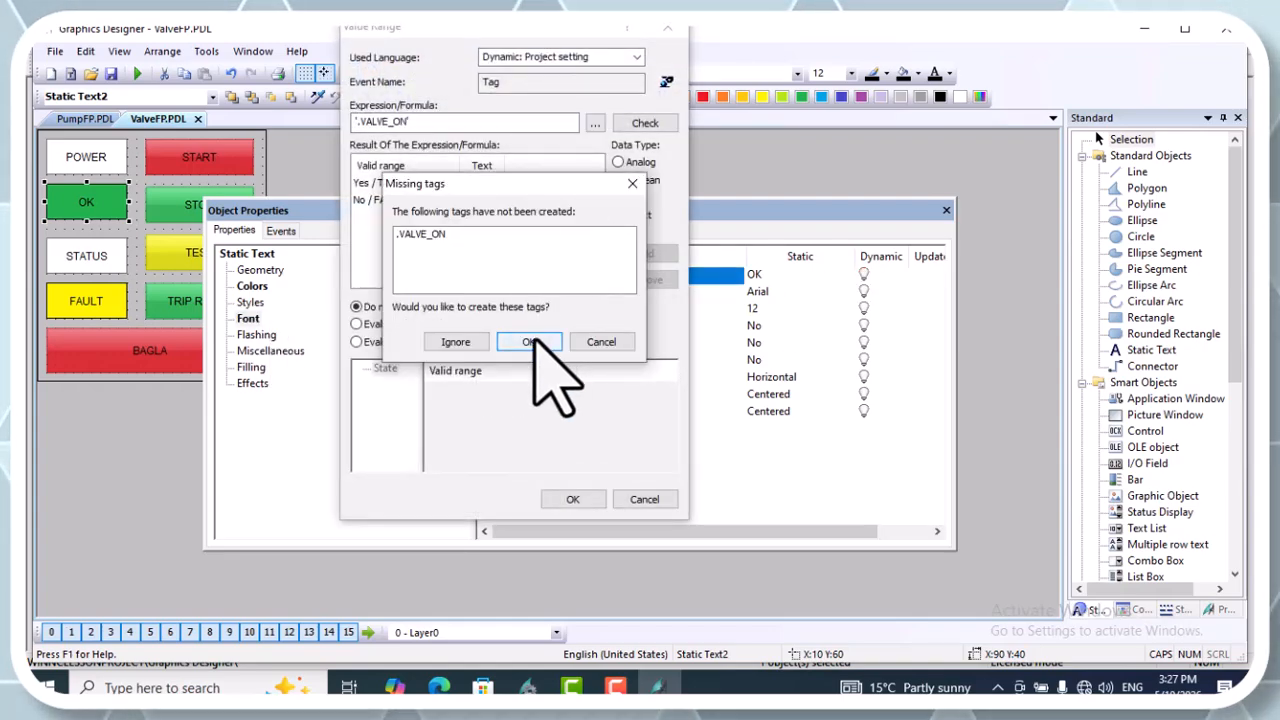
left_click(531, 342)
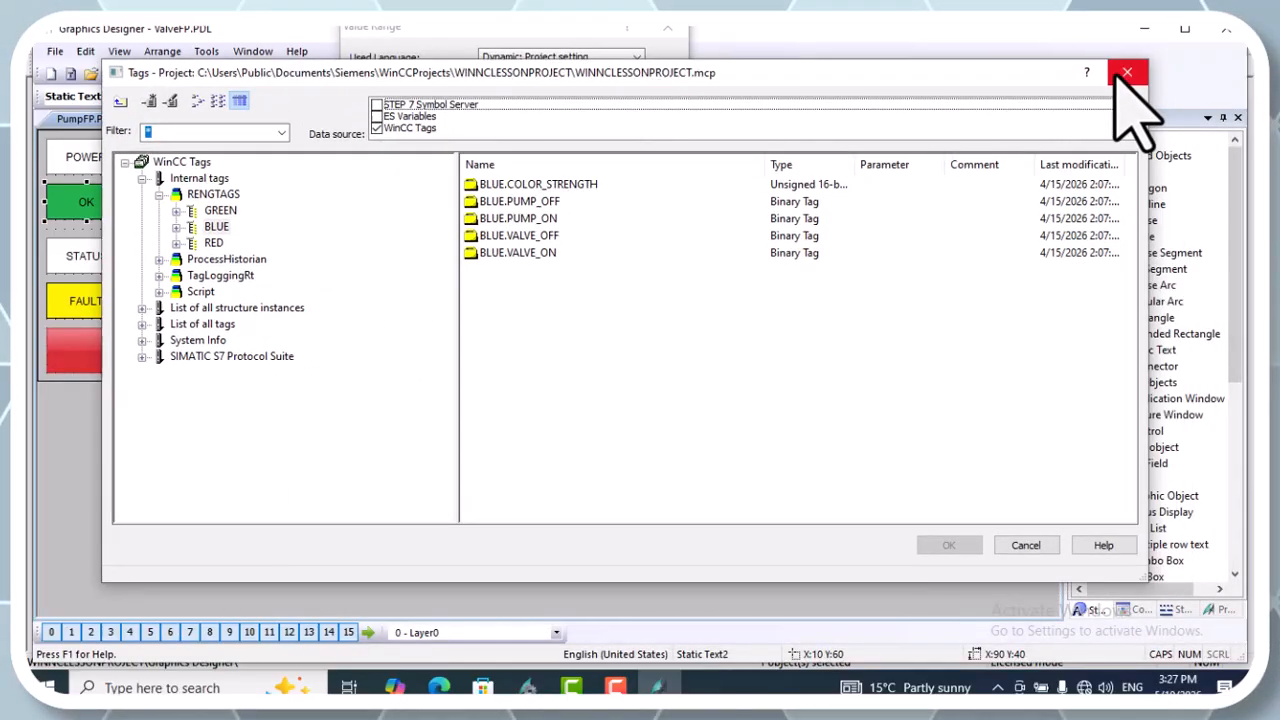
left_click(1125, 78)
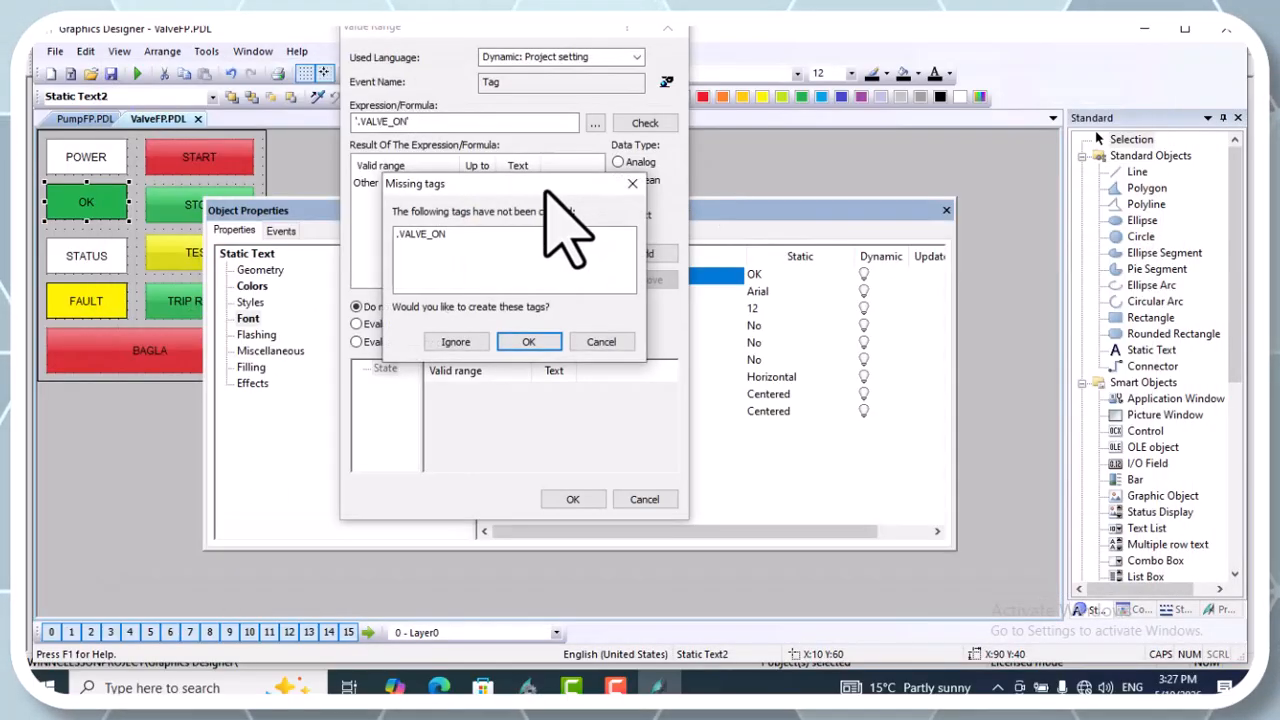
left_click(457, 342)
left_click(560, 499)
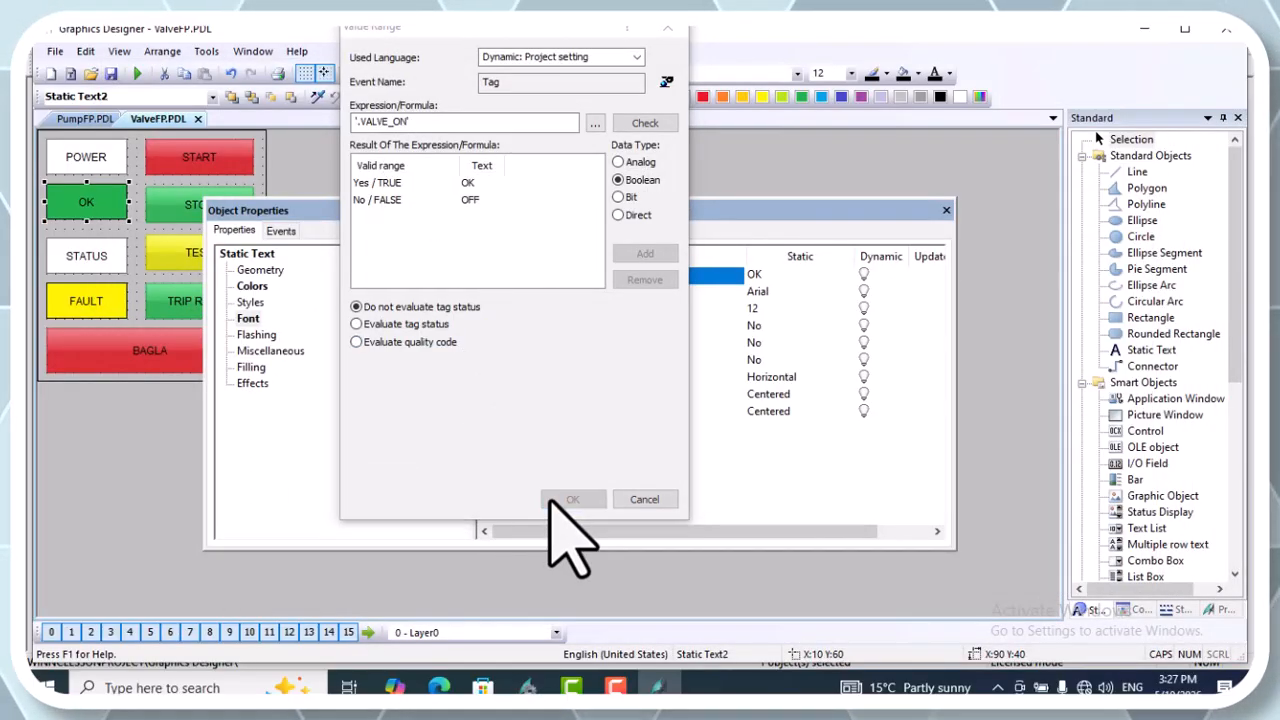
left_click(456, 342)
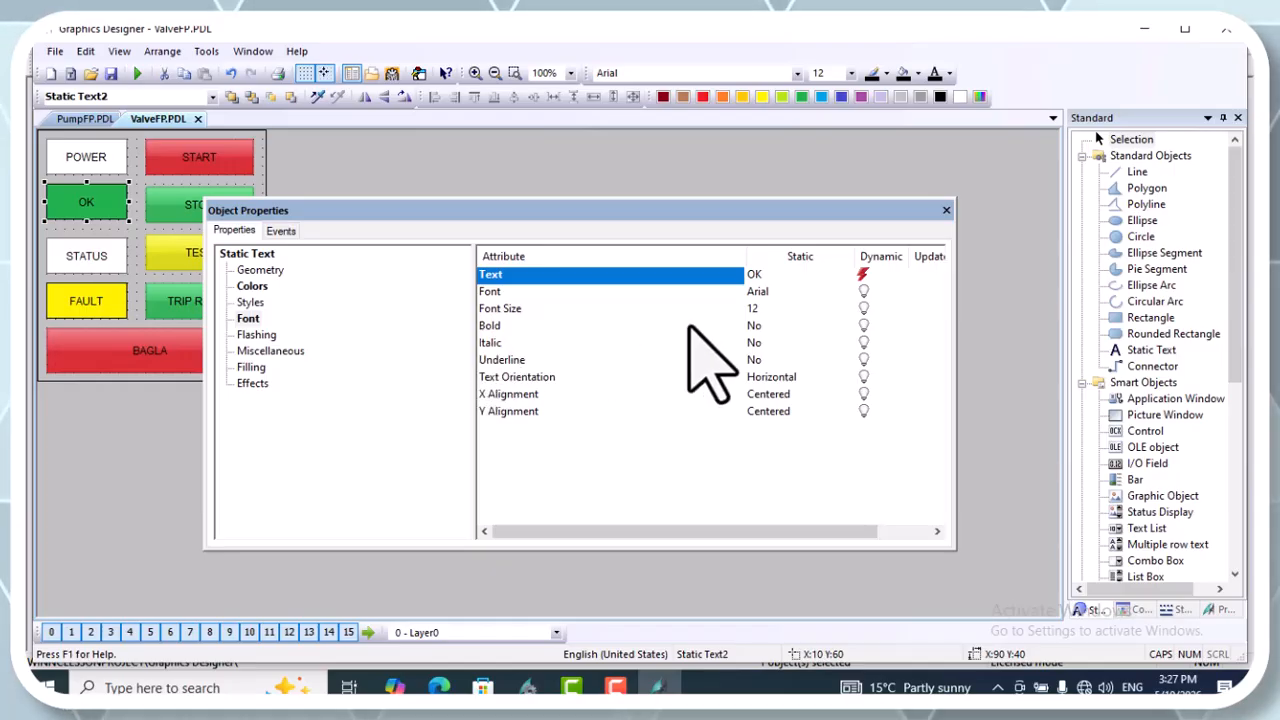
In PumpFP.PDL, check the tag expression behind the green OK text's dynamic Background Color for comparison, ignoring missing tags.
left_click(90, 119)
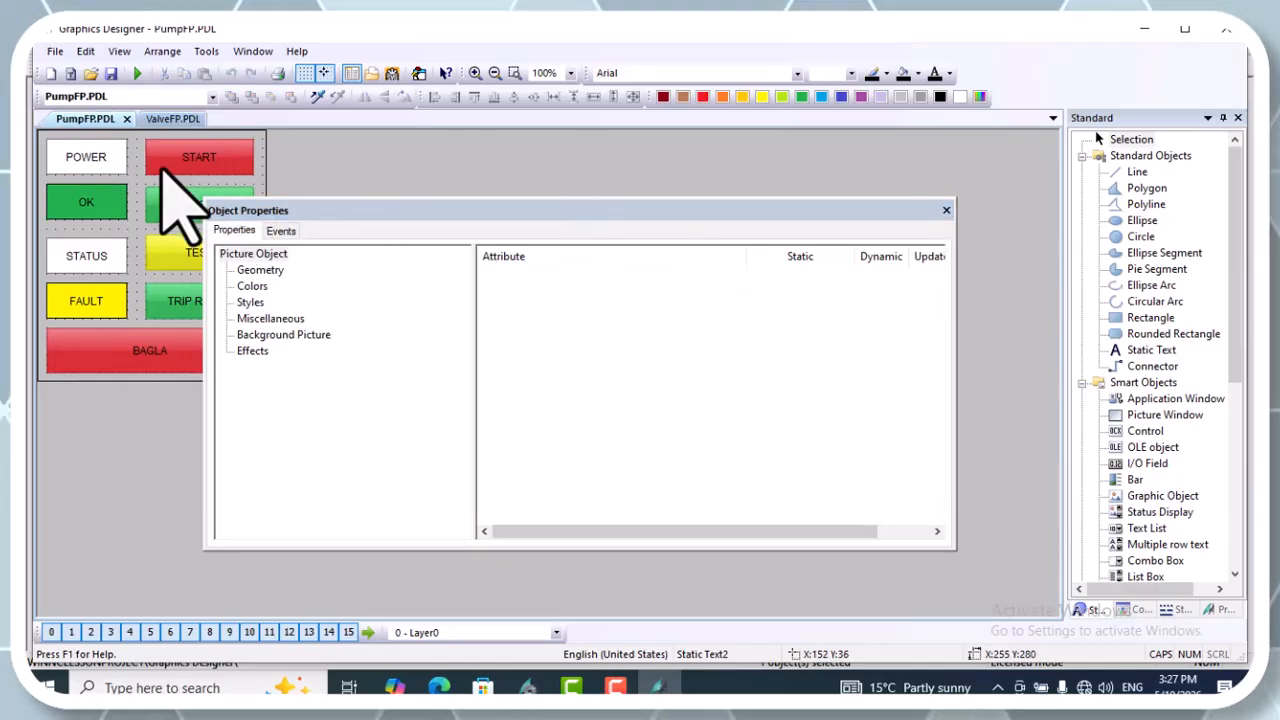
left_click(80, 200)
left_click(252, 286)
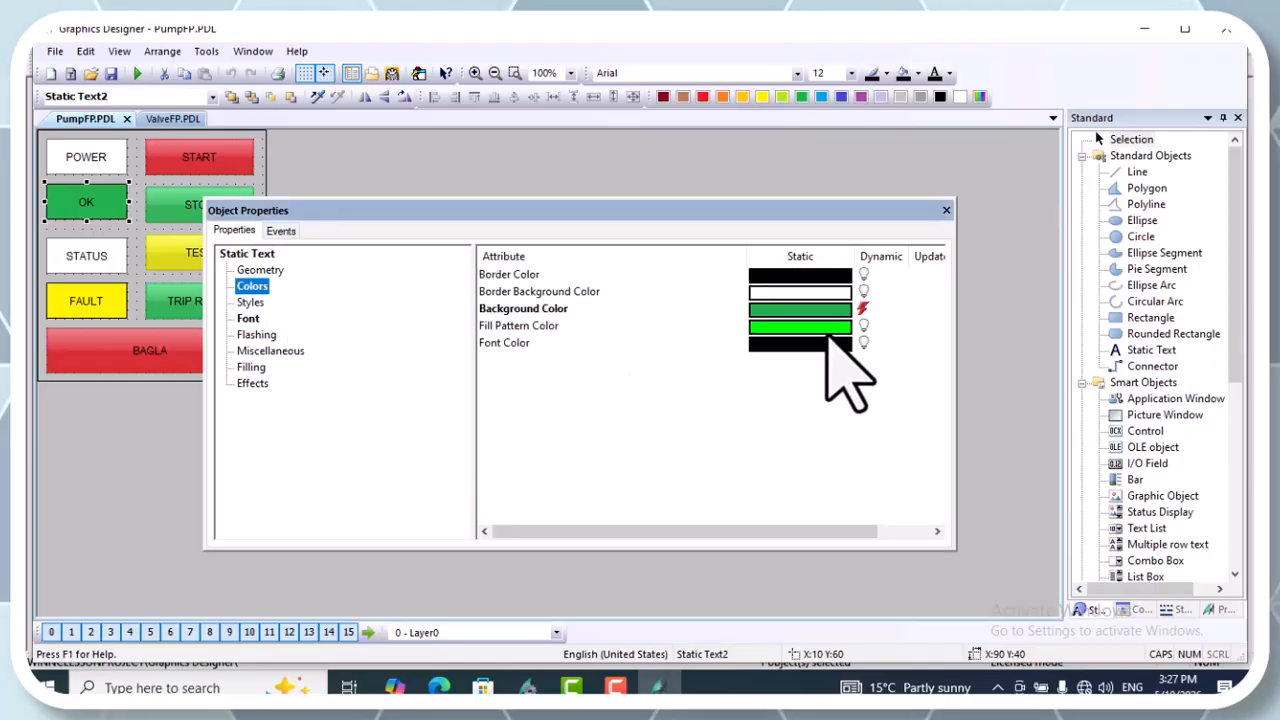
left_click(864, 309)
double_click(864, 309)
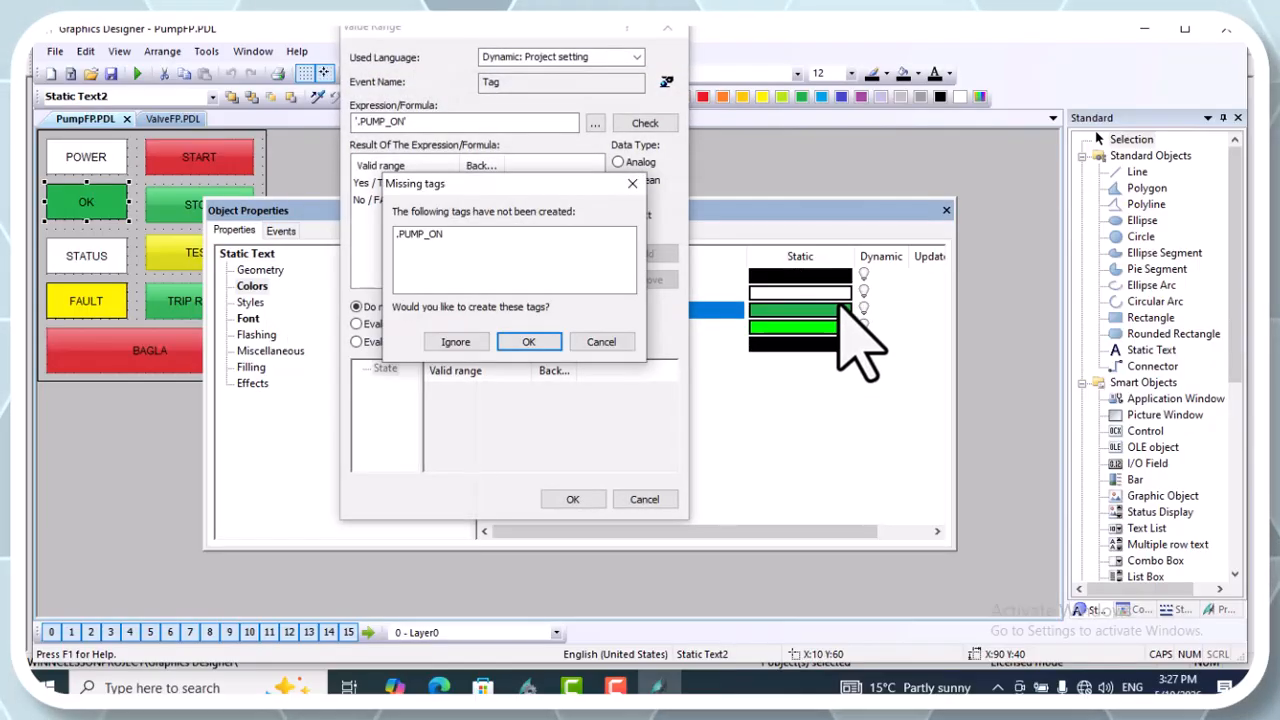
left_click(462, 342)
left_click(572, 499)
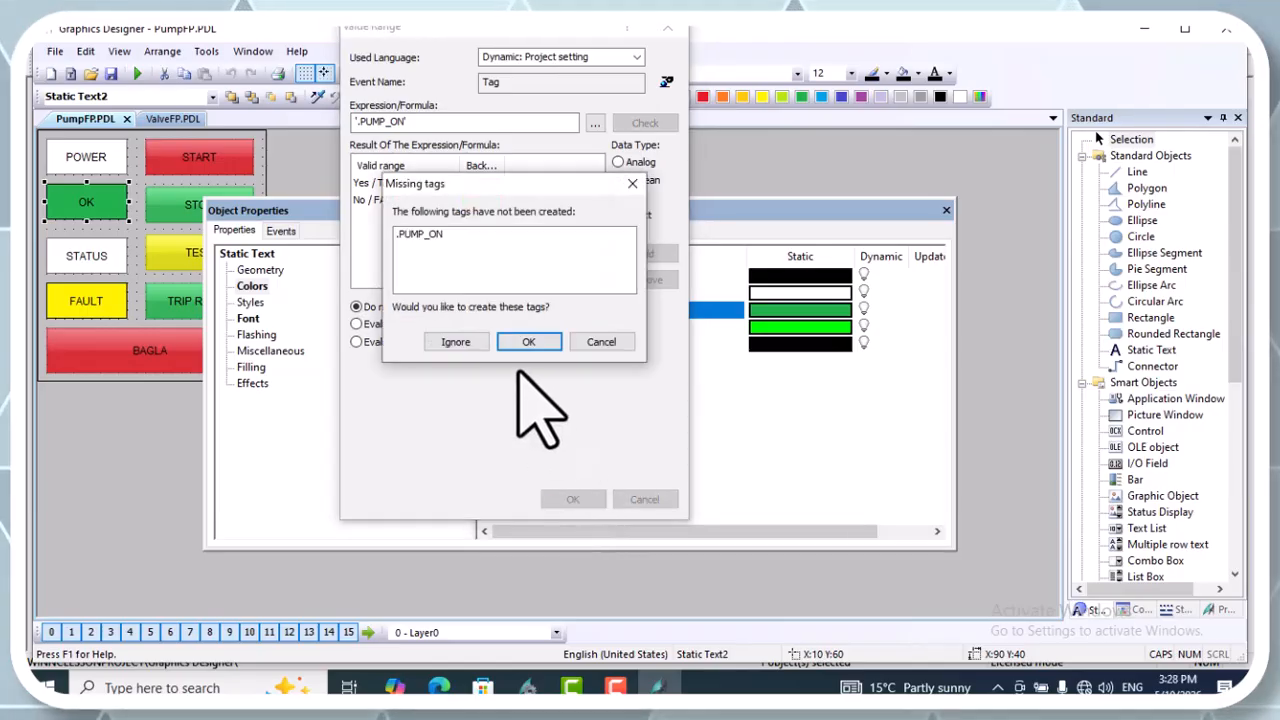
left_click(456, 342)
left_click(946, 210)
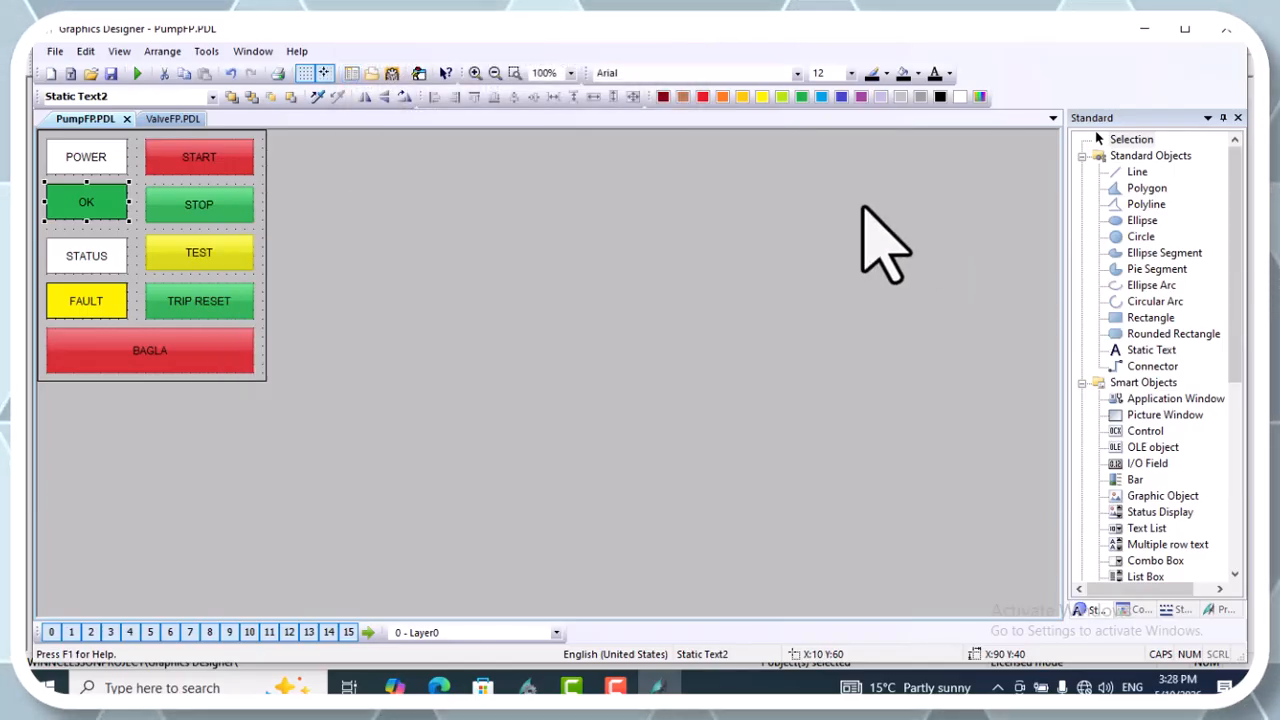
Back in ValveFP.PDL, inspect the direct connection on the STOP button's Release Left mouse event.
left_click(186, 119)
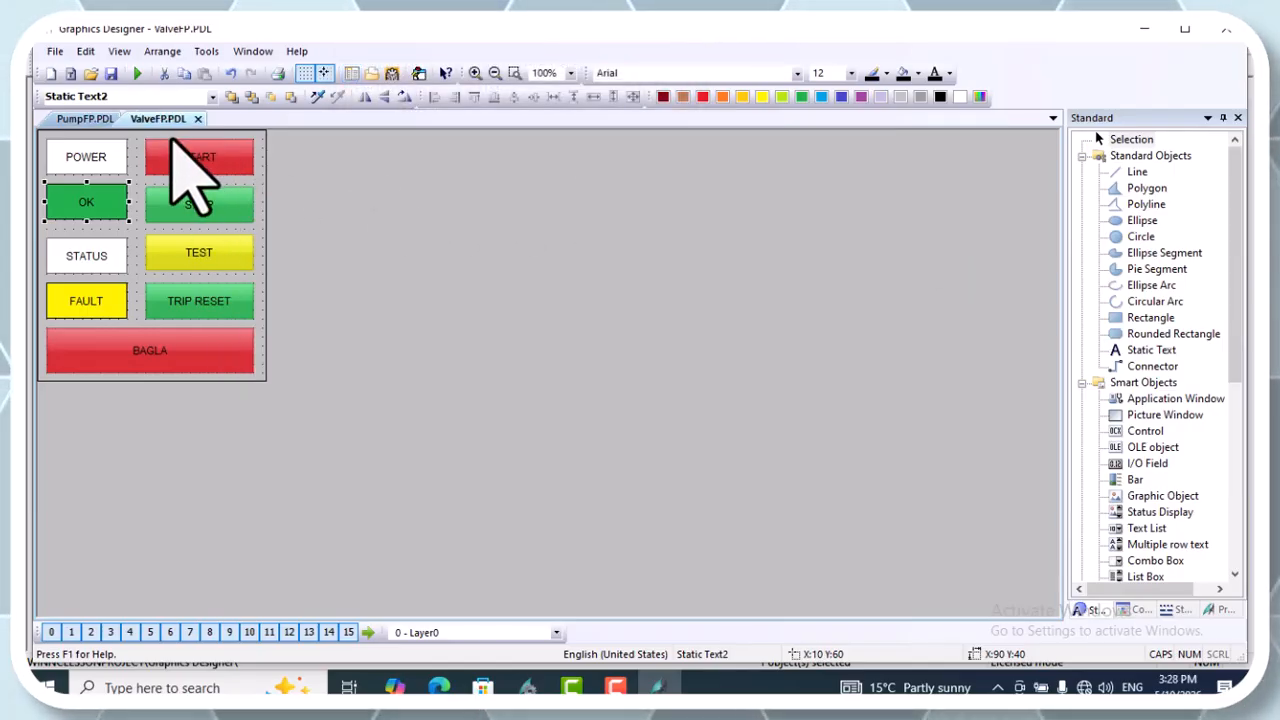
left_click(200, 206)
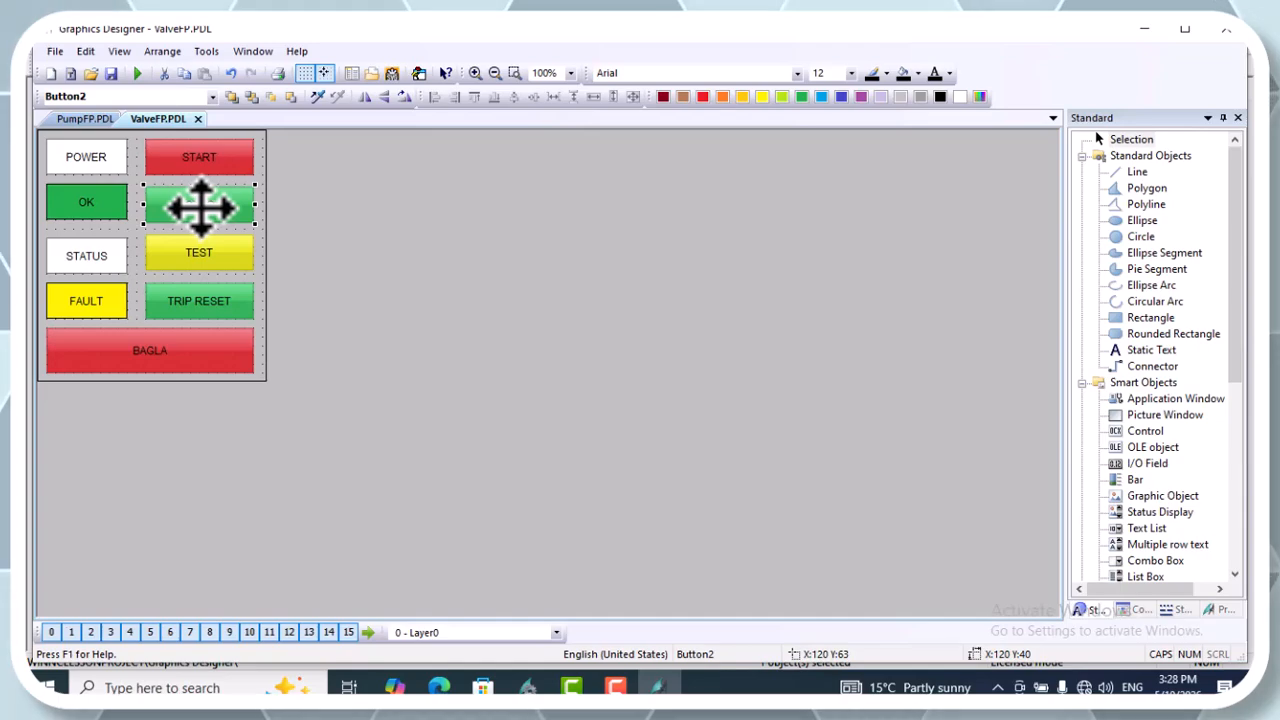
right_click(200, 206)
left_click(285, 434)
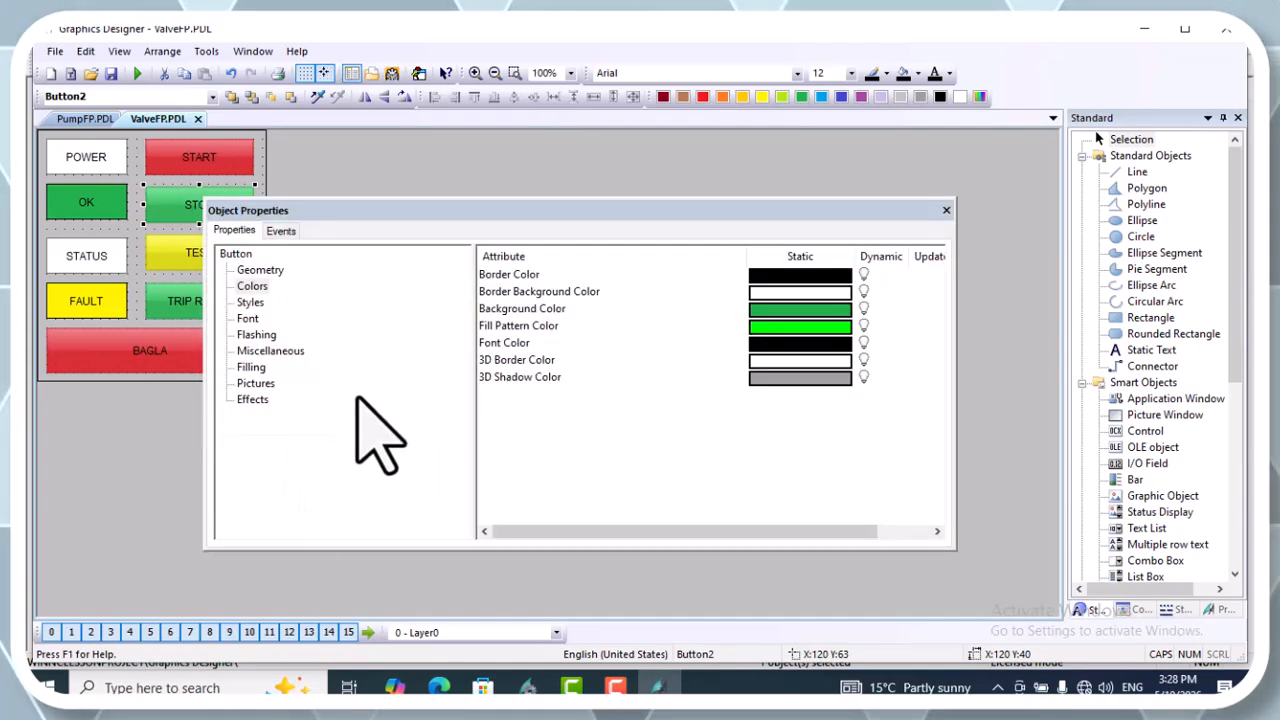
left_click(281, 230)
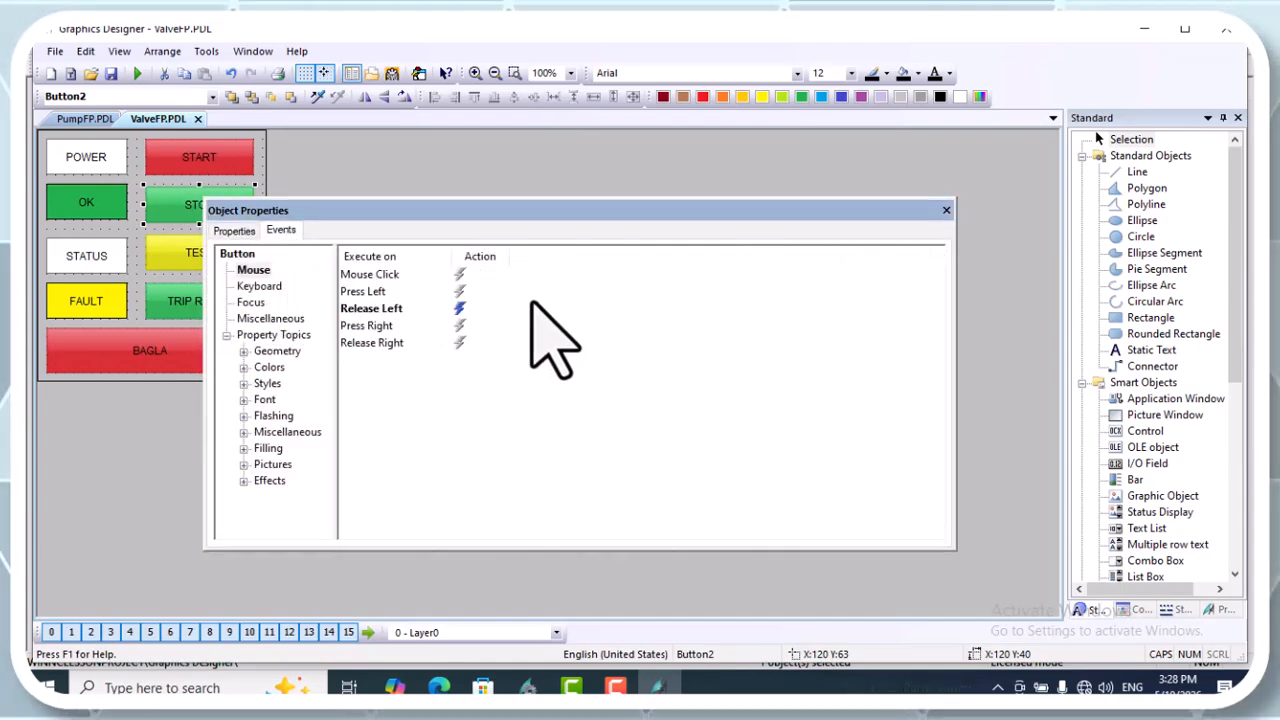
double_click(462, 306)
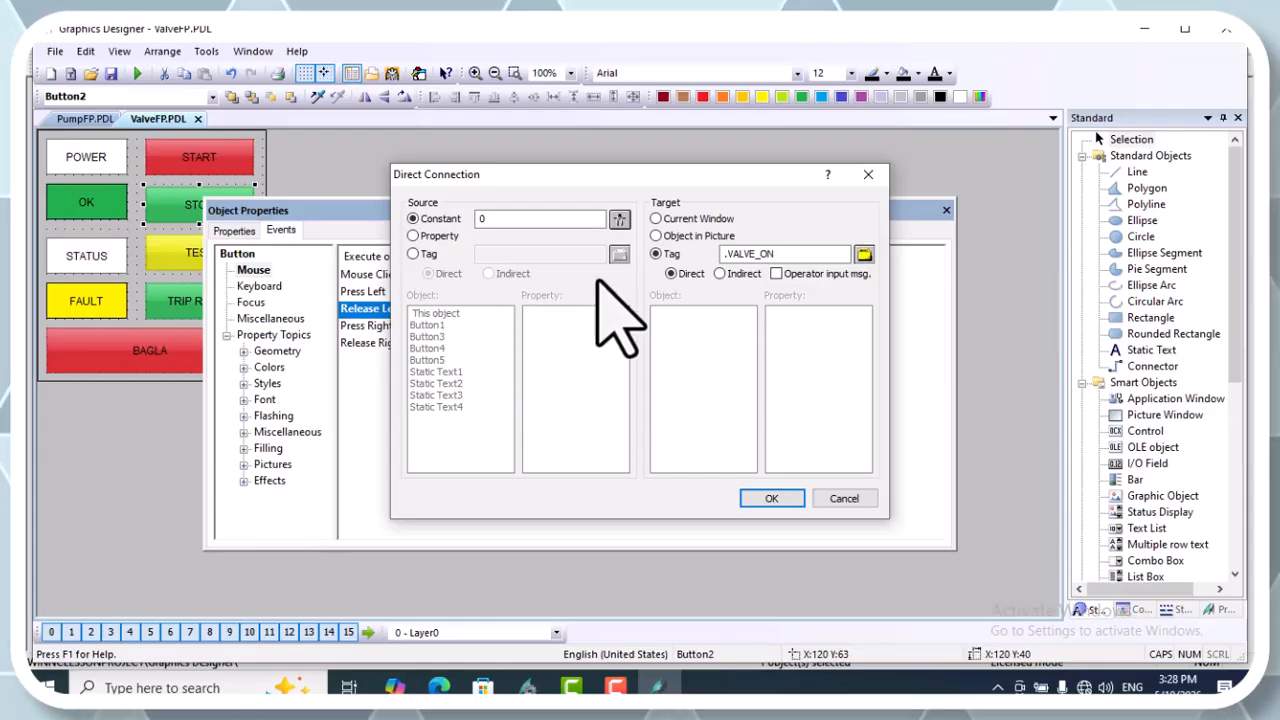
left_click(785, 497)
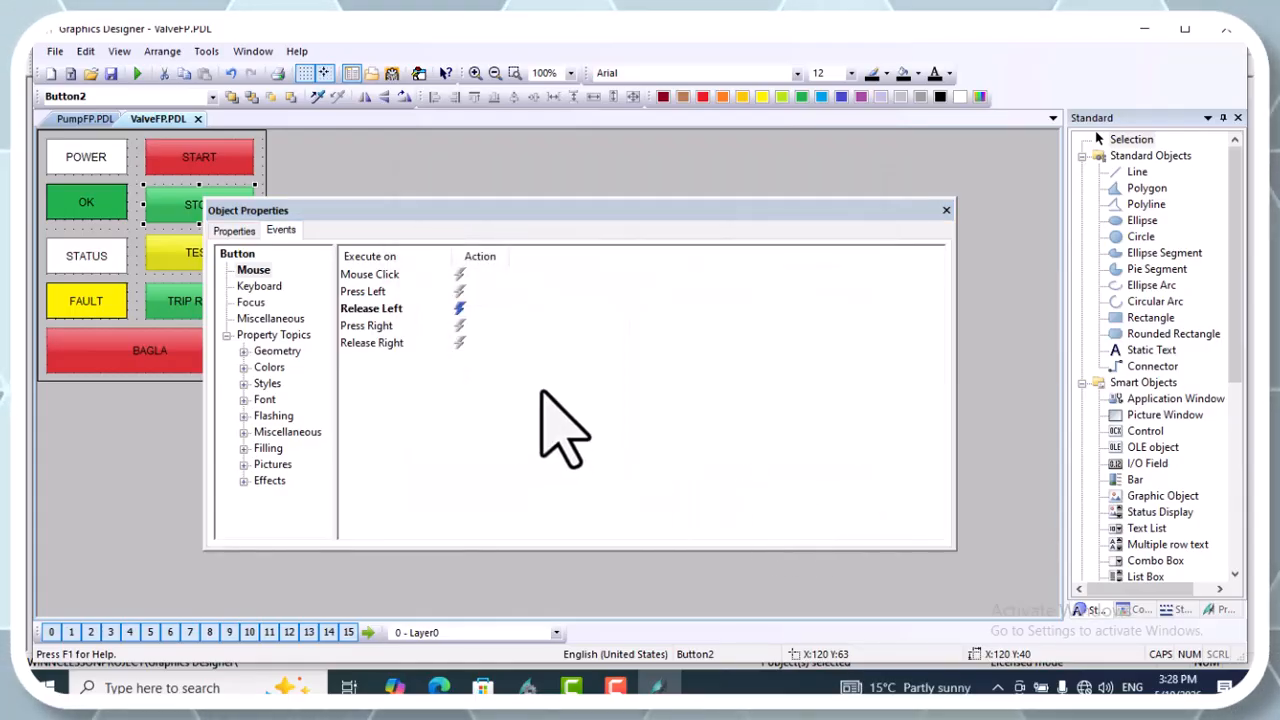
left_click(946, 210)
Inspect the direct connection on the TRIP RESET button's Release Left mouse event, and look at its color attributes.
left_click(104, 258)
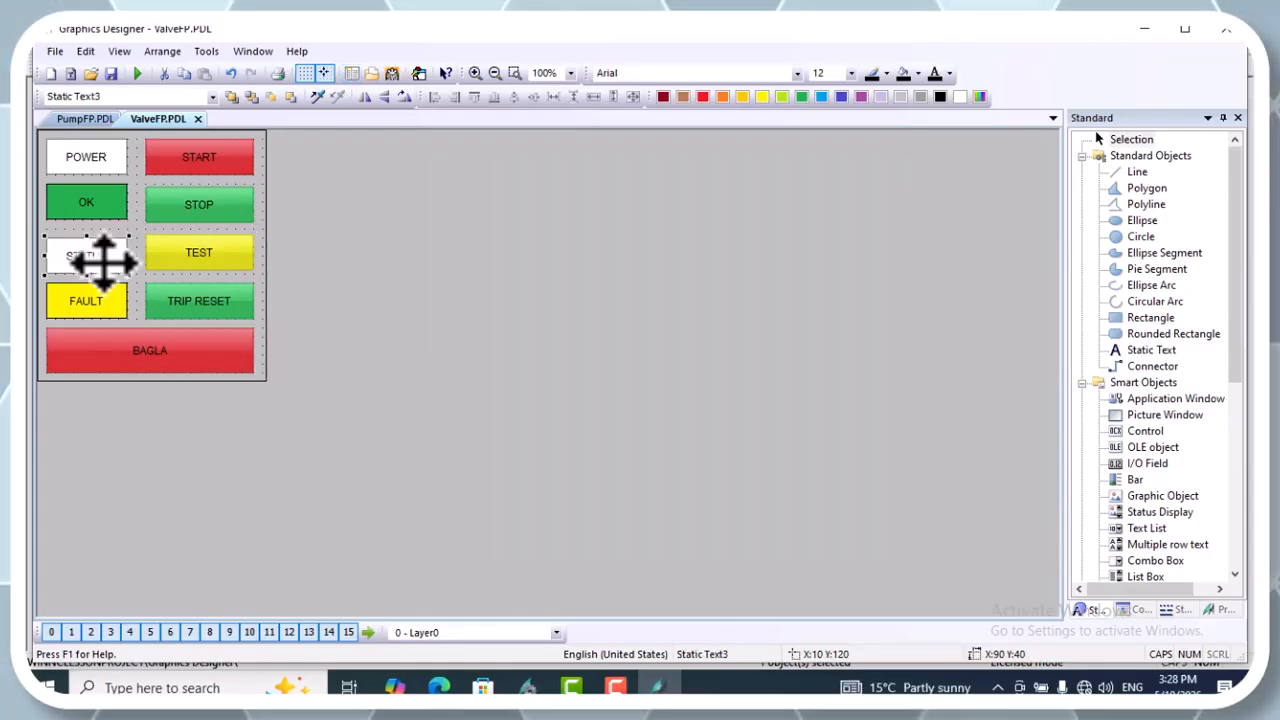
left_click(150, 350)
right_click(150, 350)
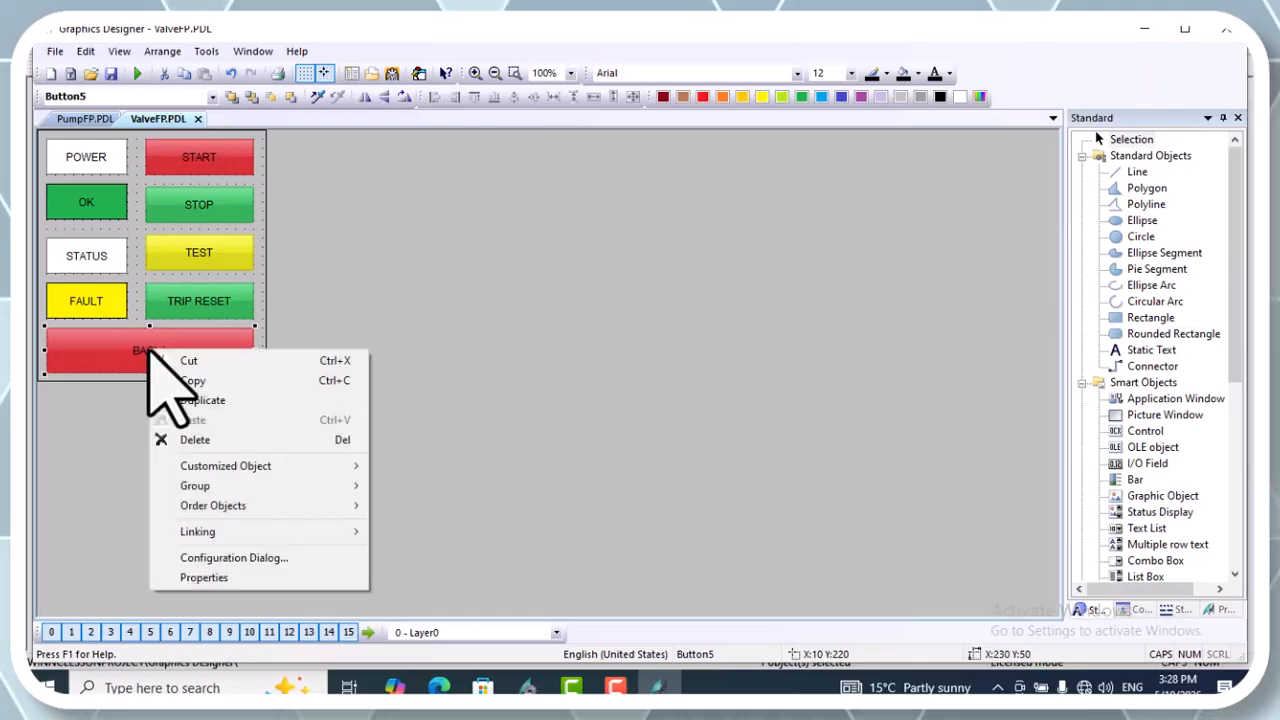
right_click(185, 305)
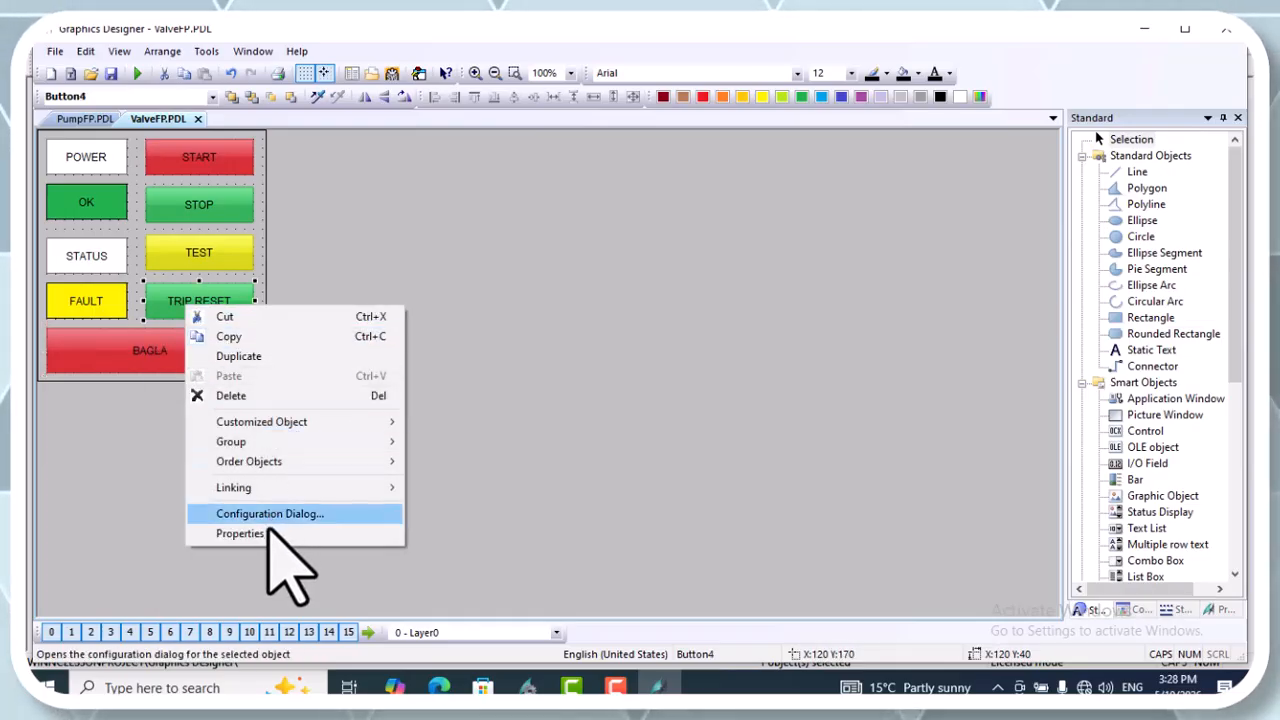
left_click(372, 531)
double_click(465, 308)
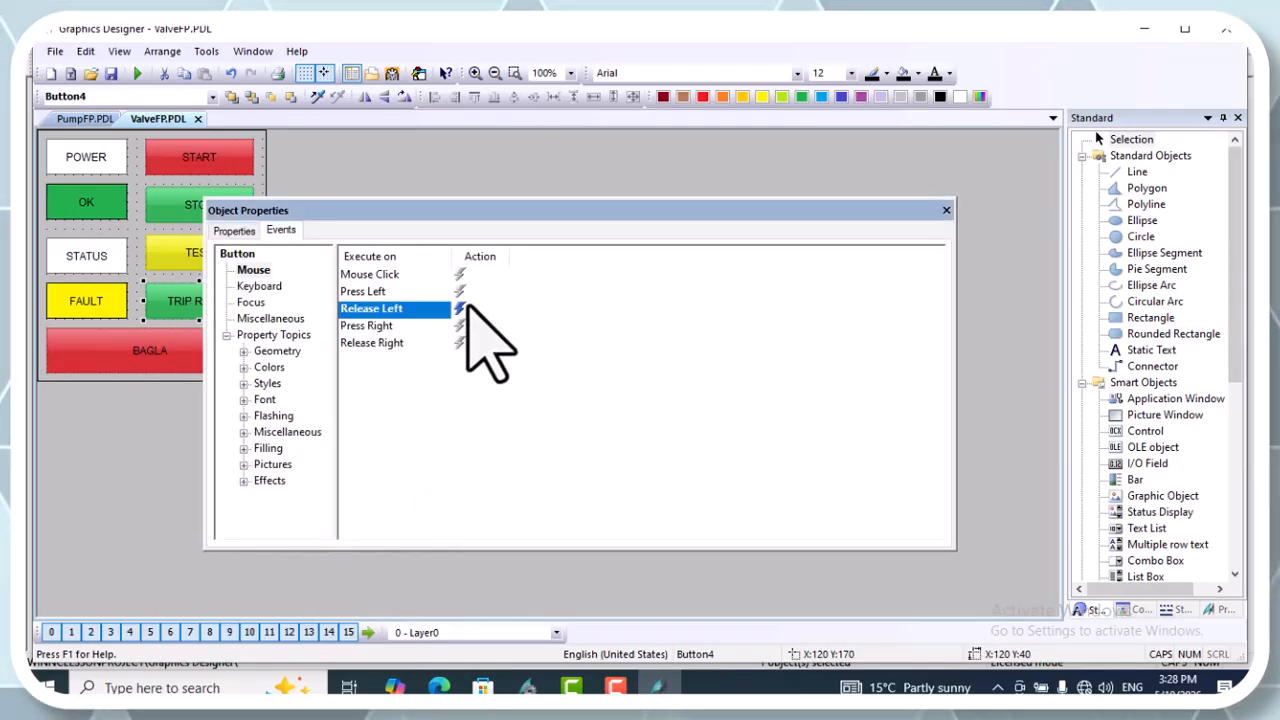
left_click(866, 175)
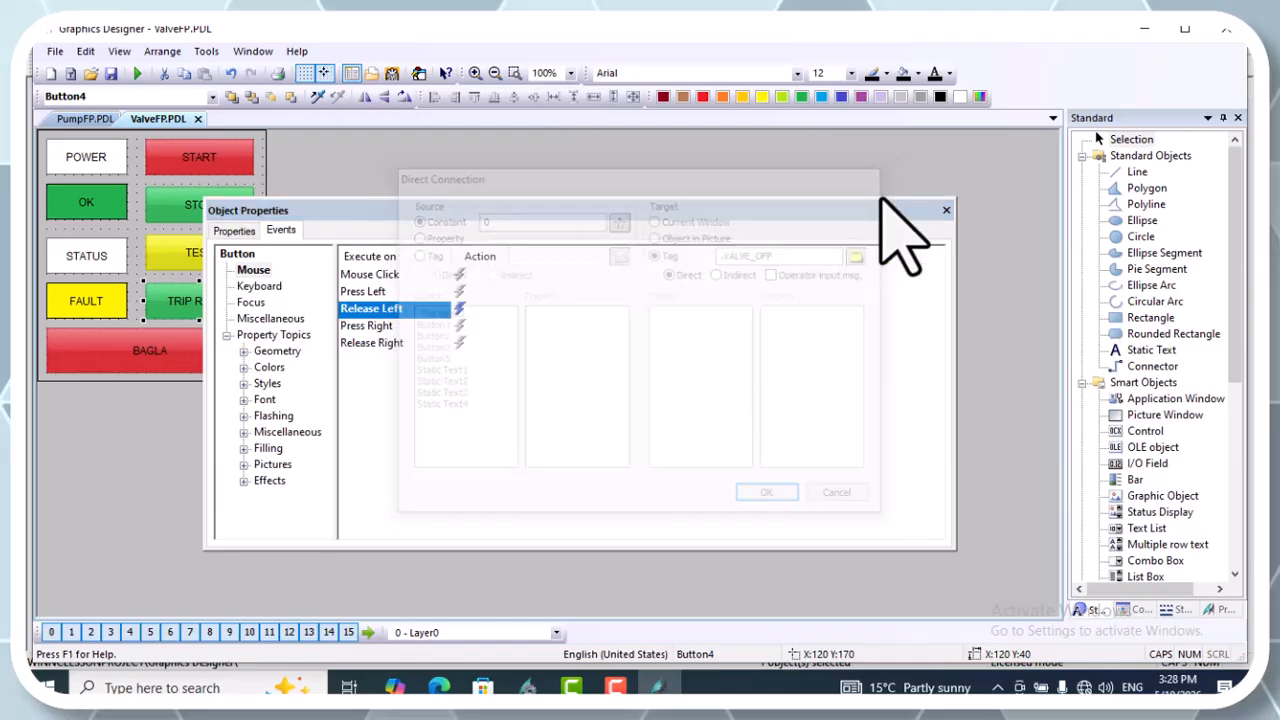
left_click(236, 231)
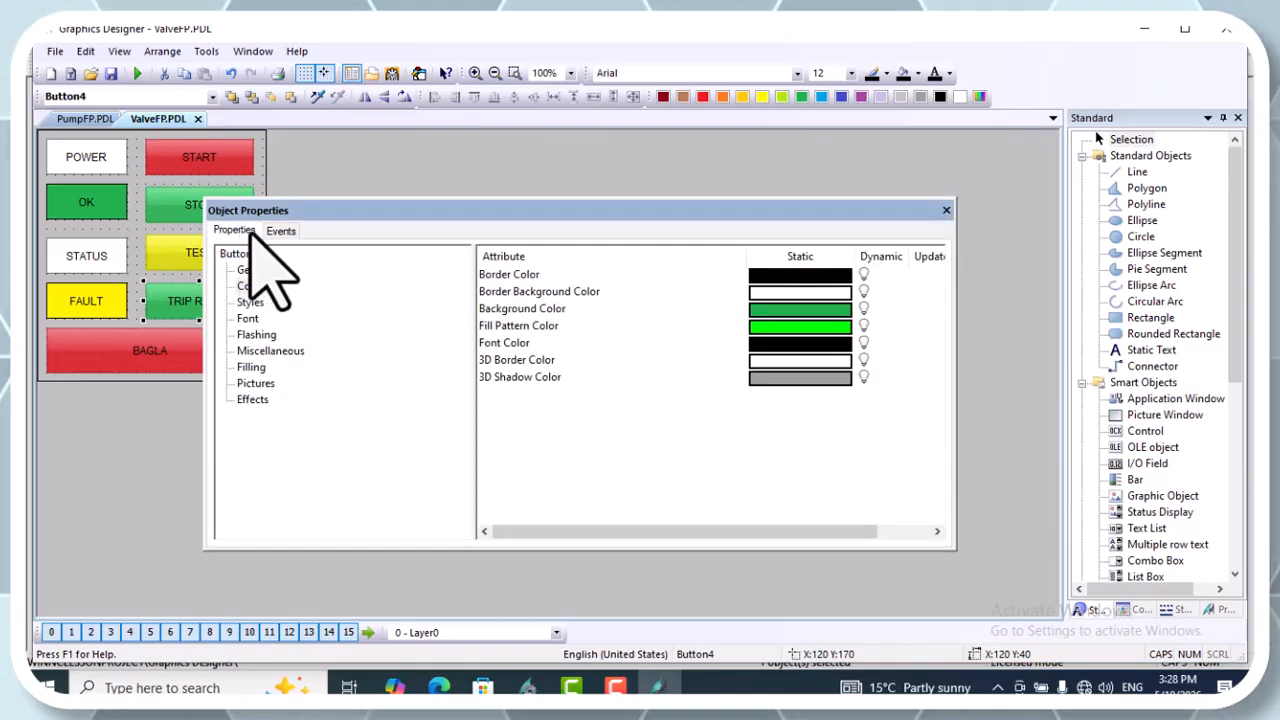
left_click(946, 211)
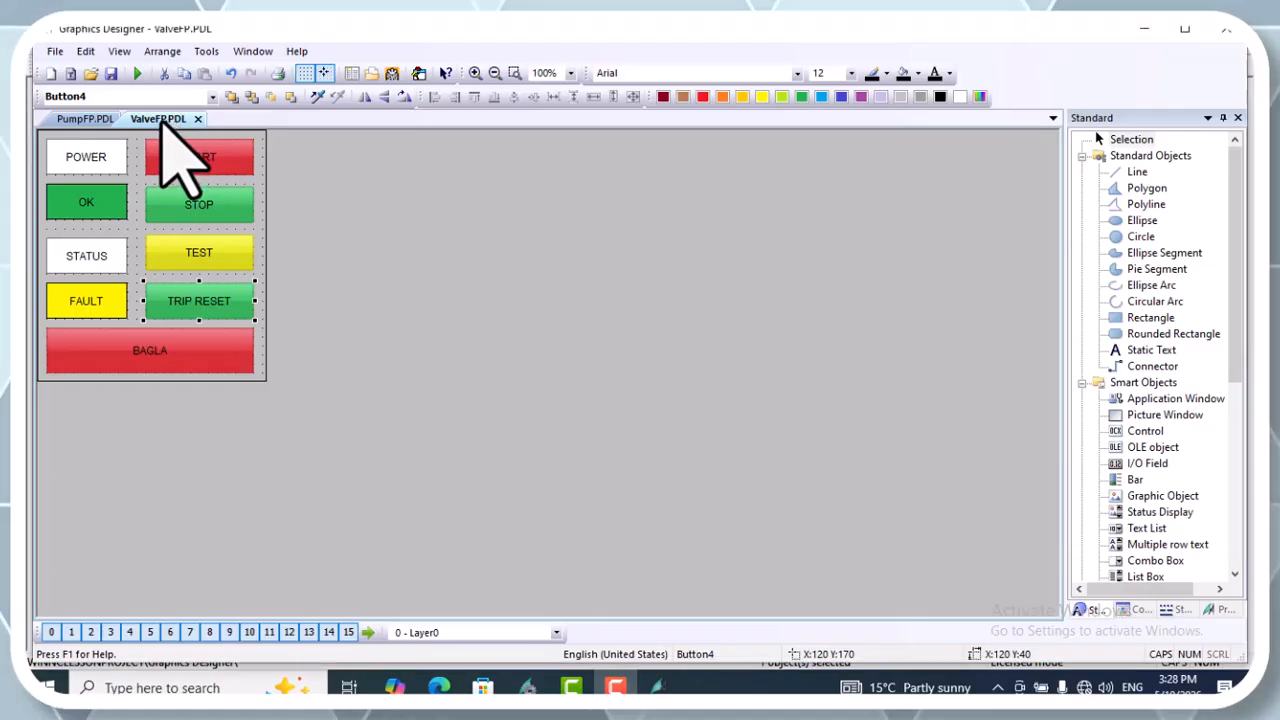
Save ValveFP.PDL and change the POWER label's text to VALVE.
left_click(111, 73)
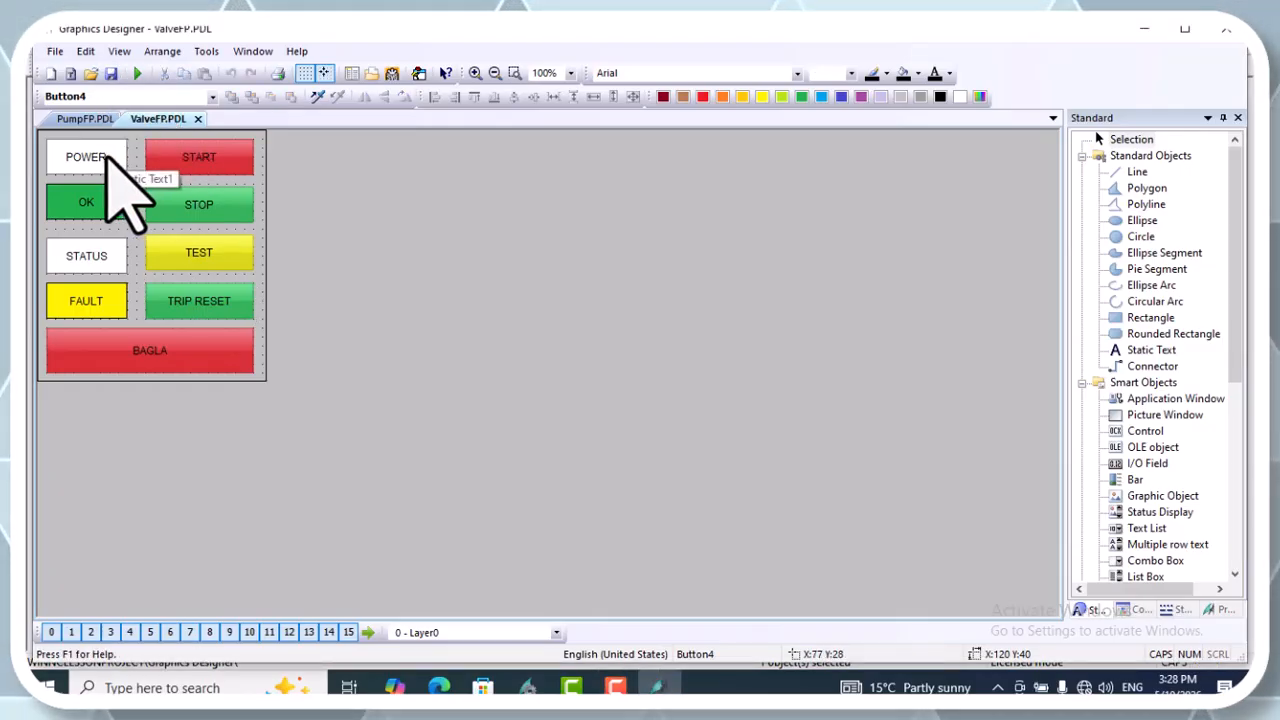
left_click(107, 158)
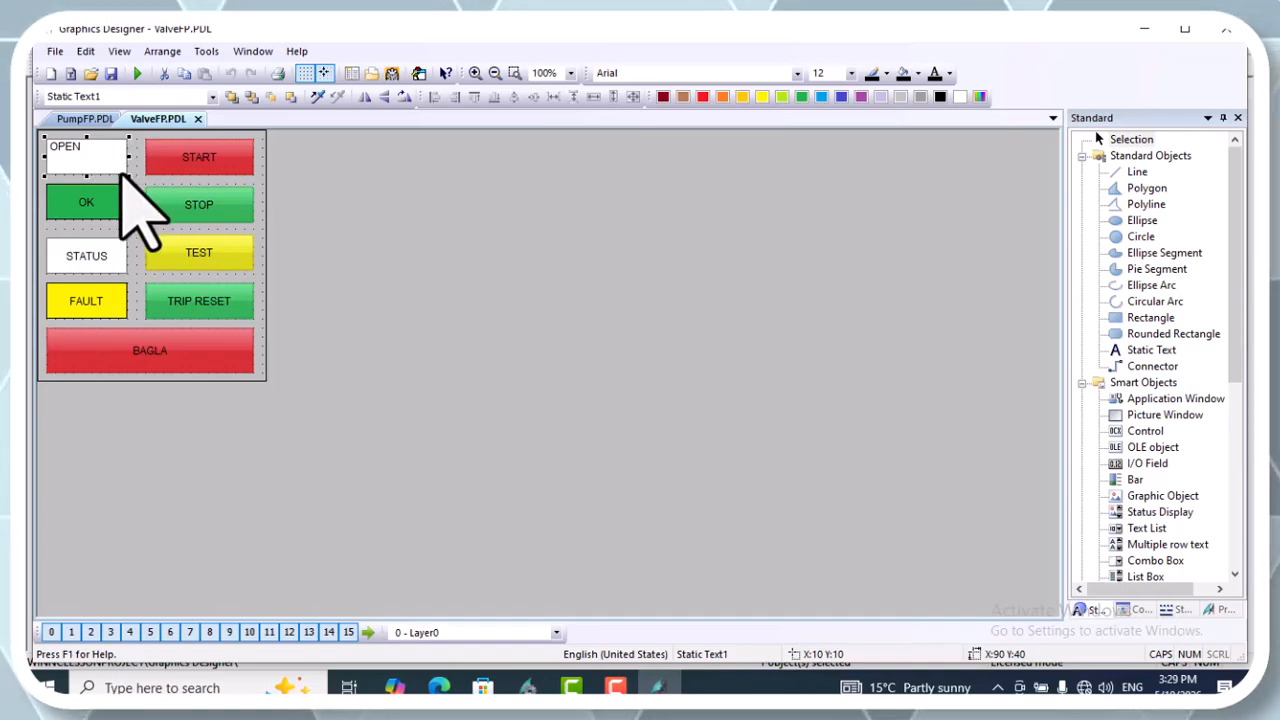
key("BackSpace")
type("VALVE")
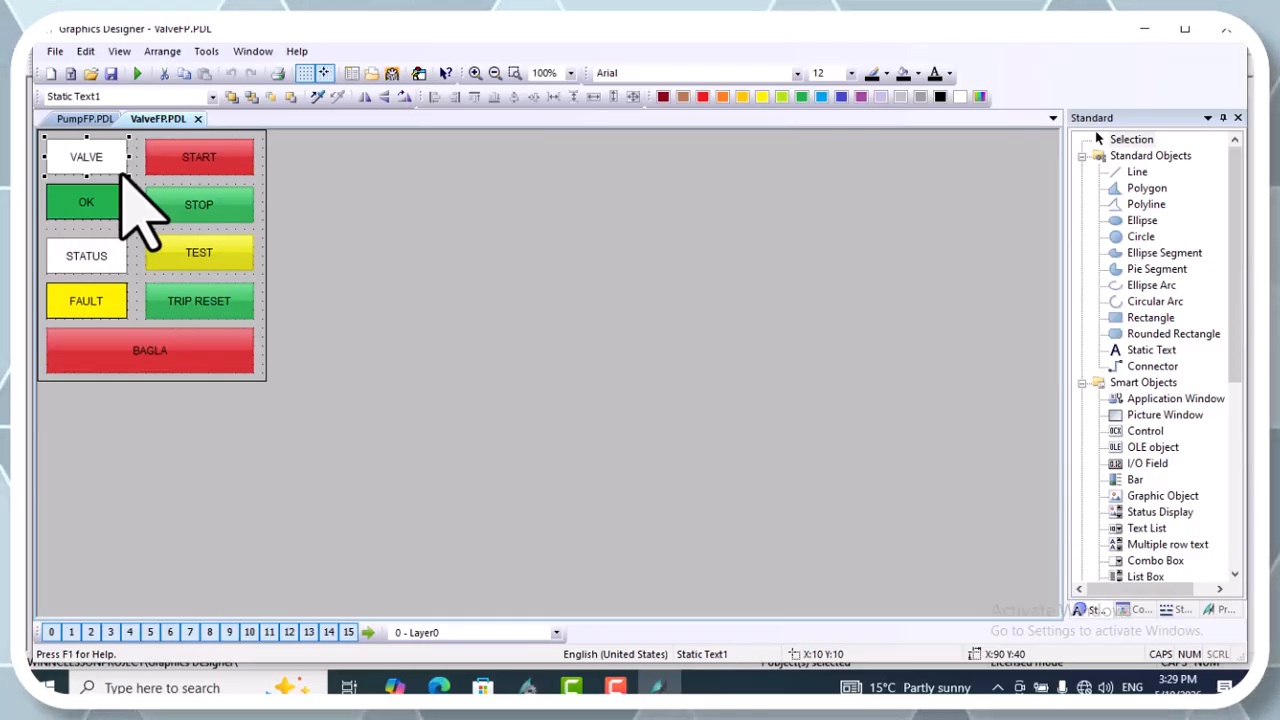
Change the green OK status text below the VALVE label to OPEN.
double_click(92, 200)
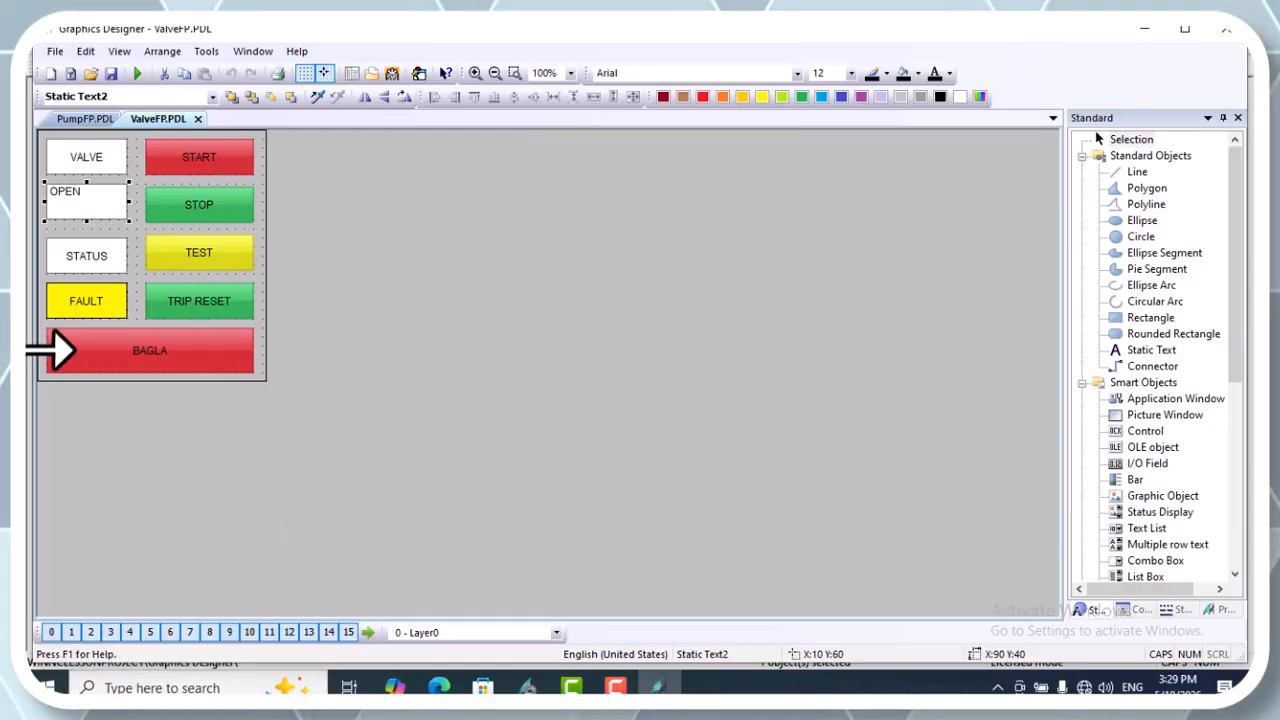
left_click(212, 157)
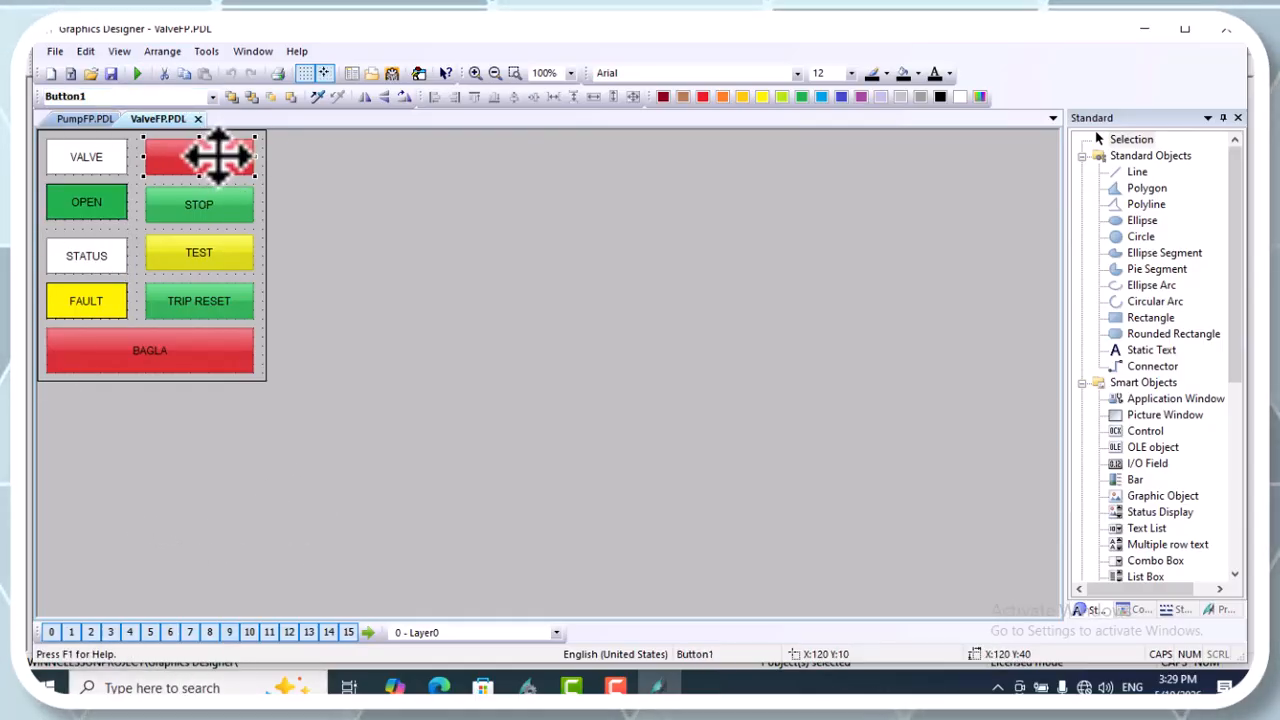
left_click(203, 202)
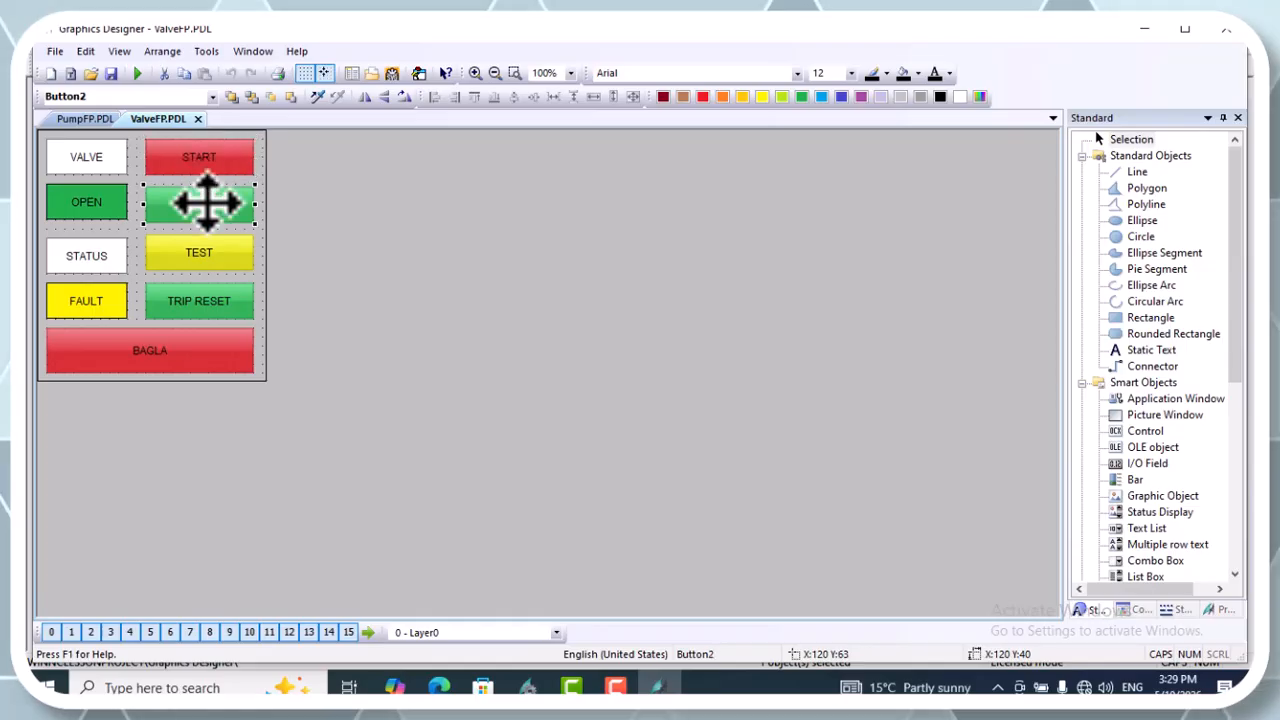
Change the red START button's text to OPEN.
left_click(205, 158)
right_click(205, 158)
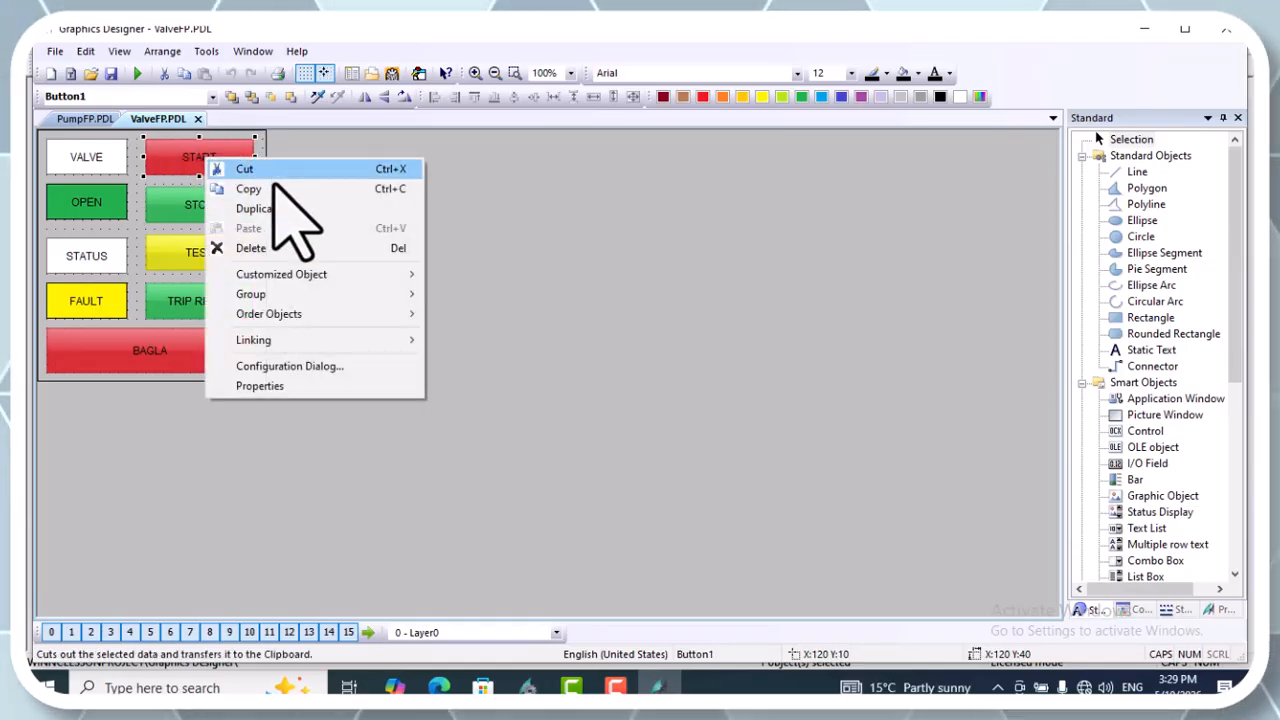
left_click(257, 386)
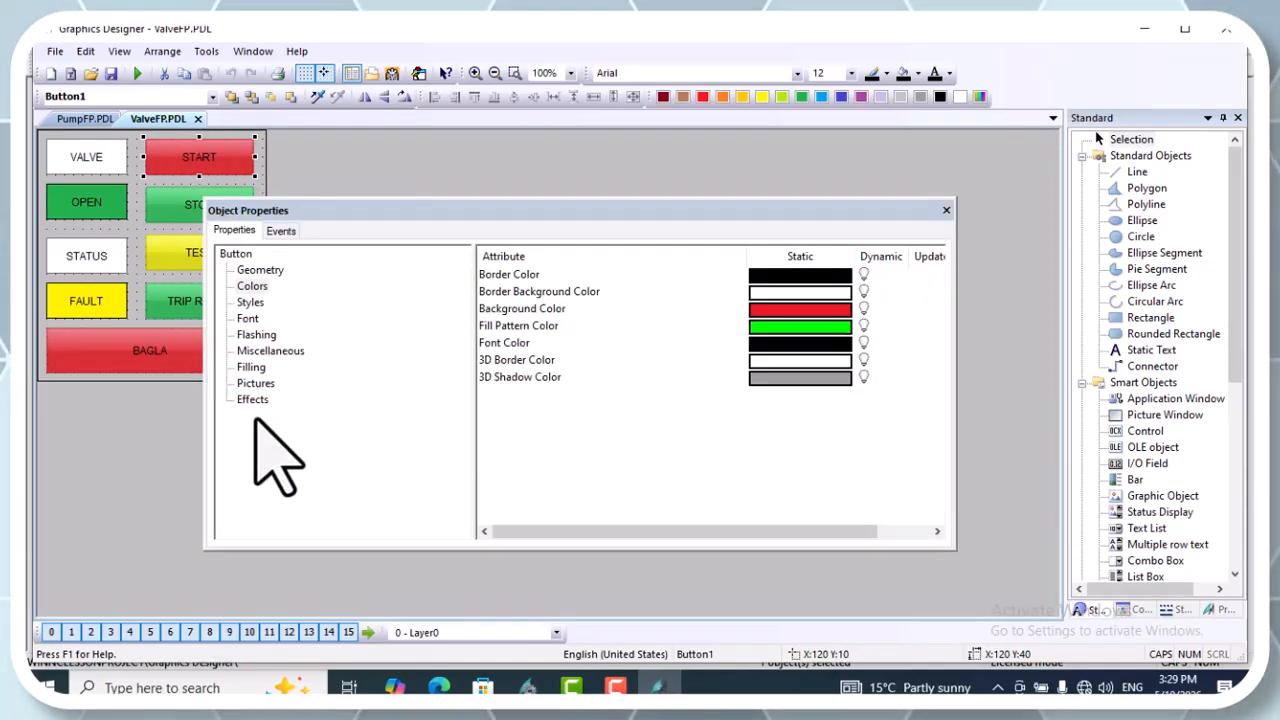
left_click(250, 255)
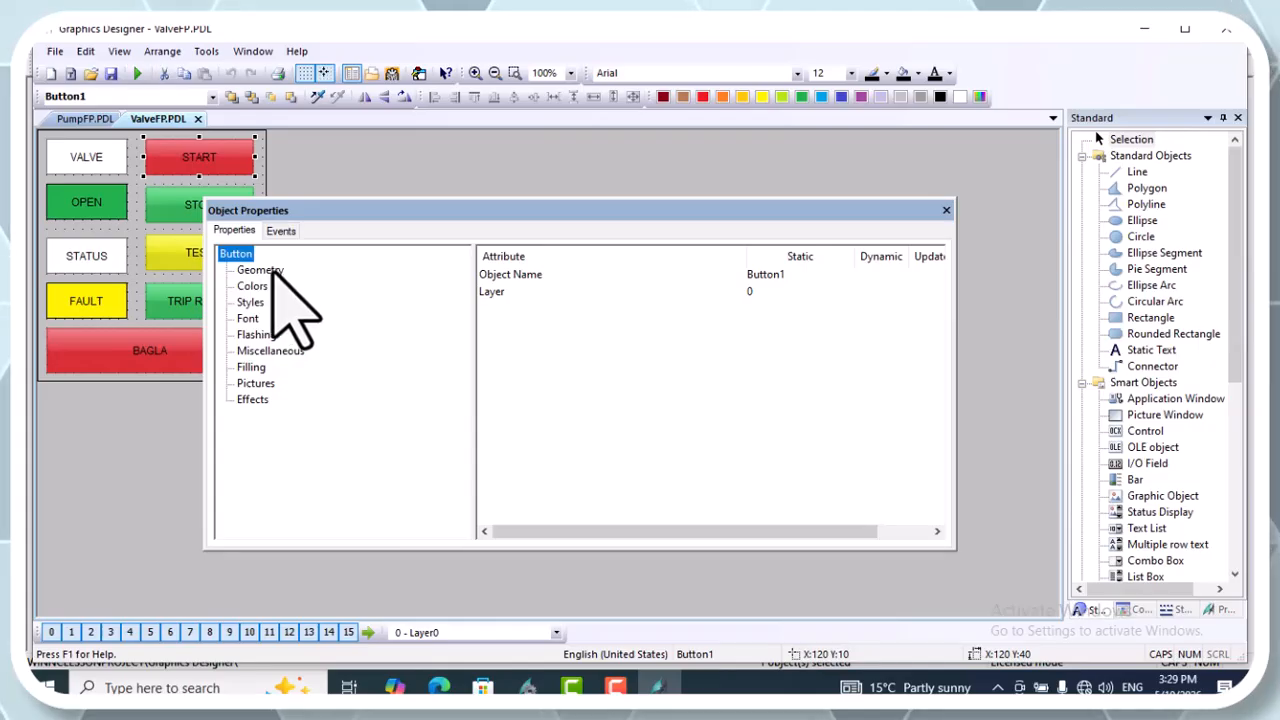
left_click(260, 270)
left_click(258, 286)
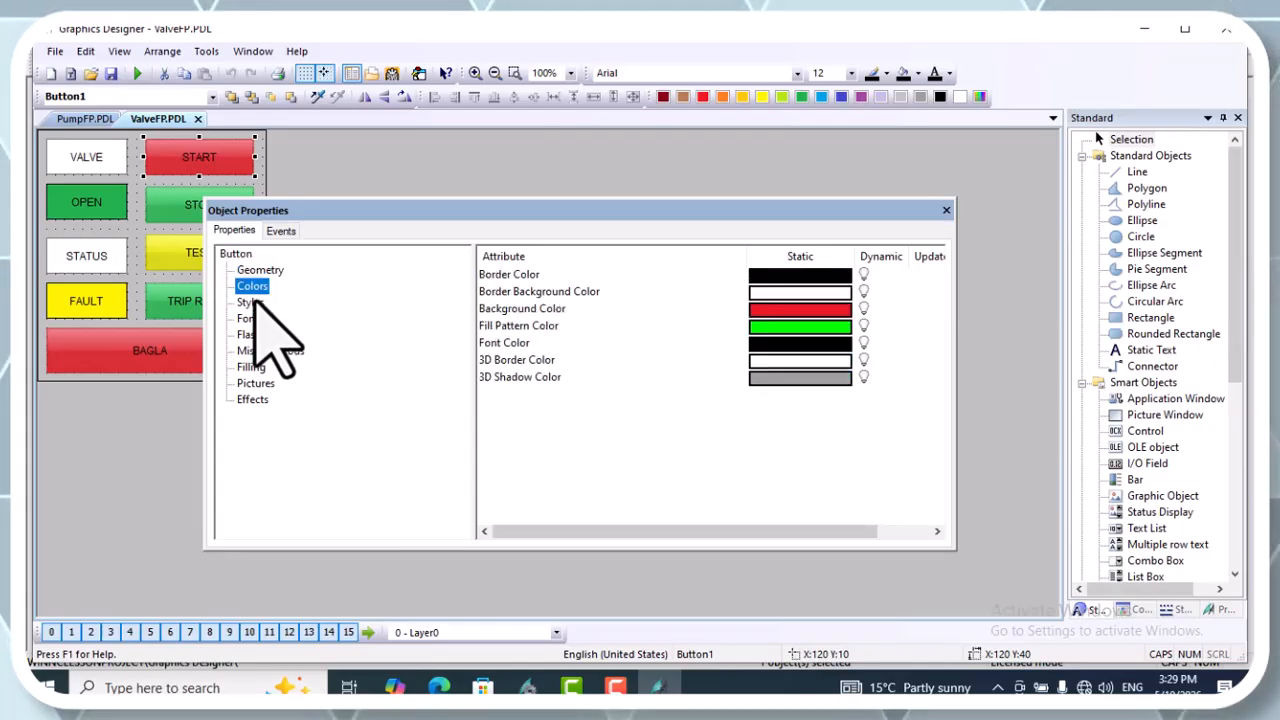
left_click(255, 302)
left_click(250, 318)
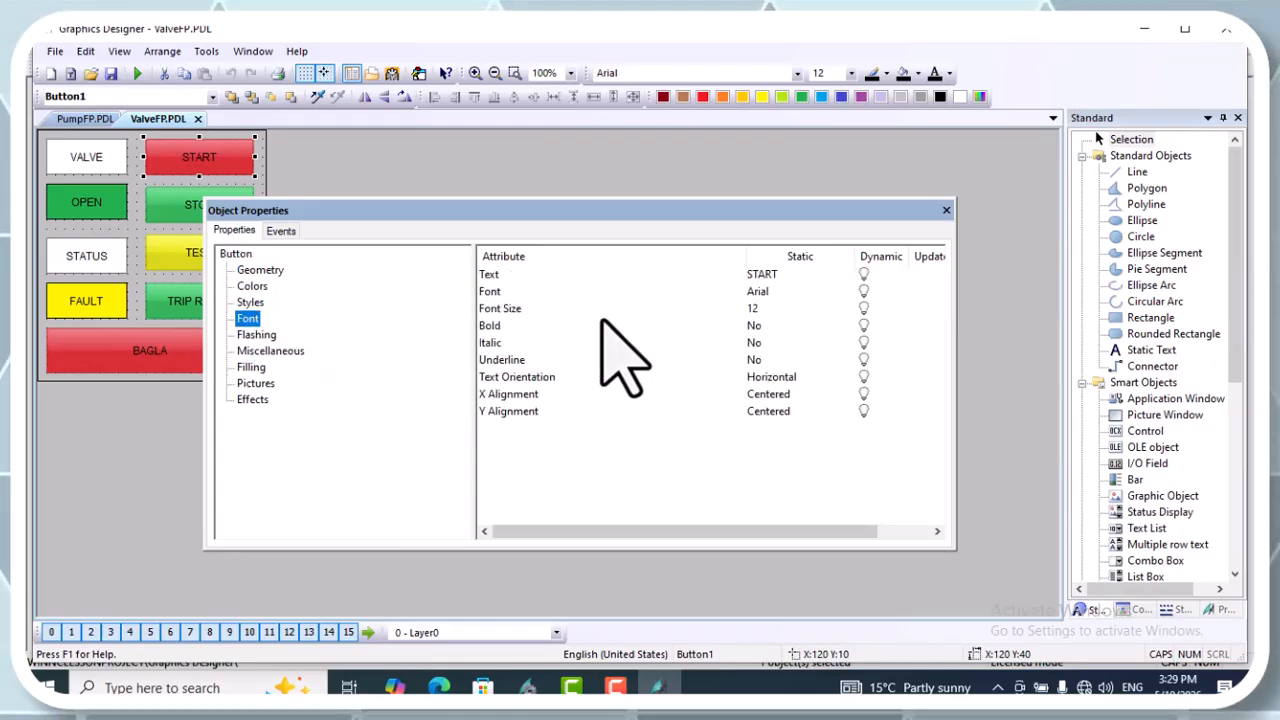
double_click(777, 274)
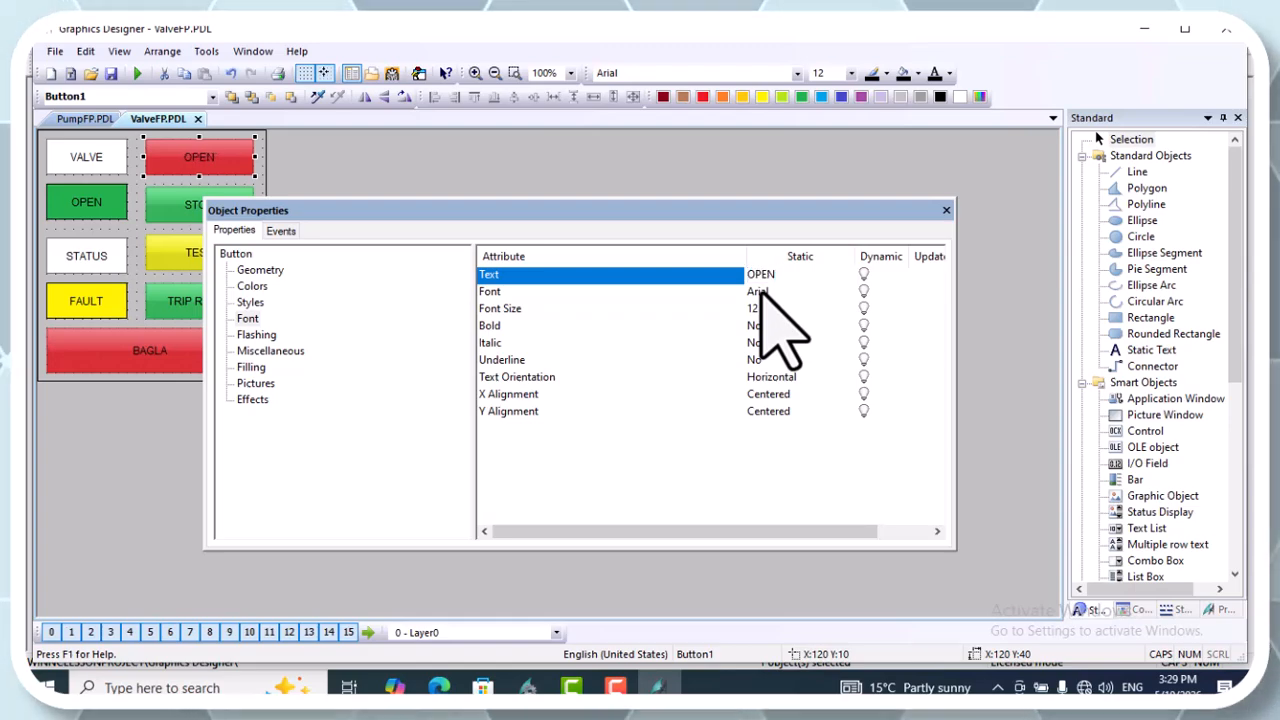
left_click(946, 210)
Change the green STOP button's text to CLOSE.
left_click(222, 200)
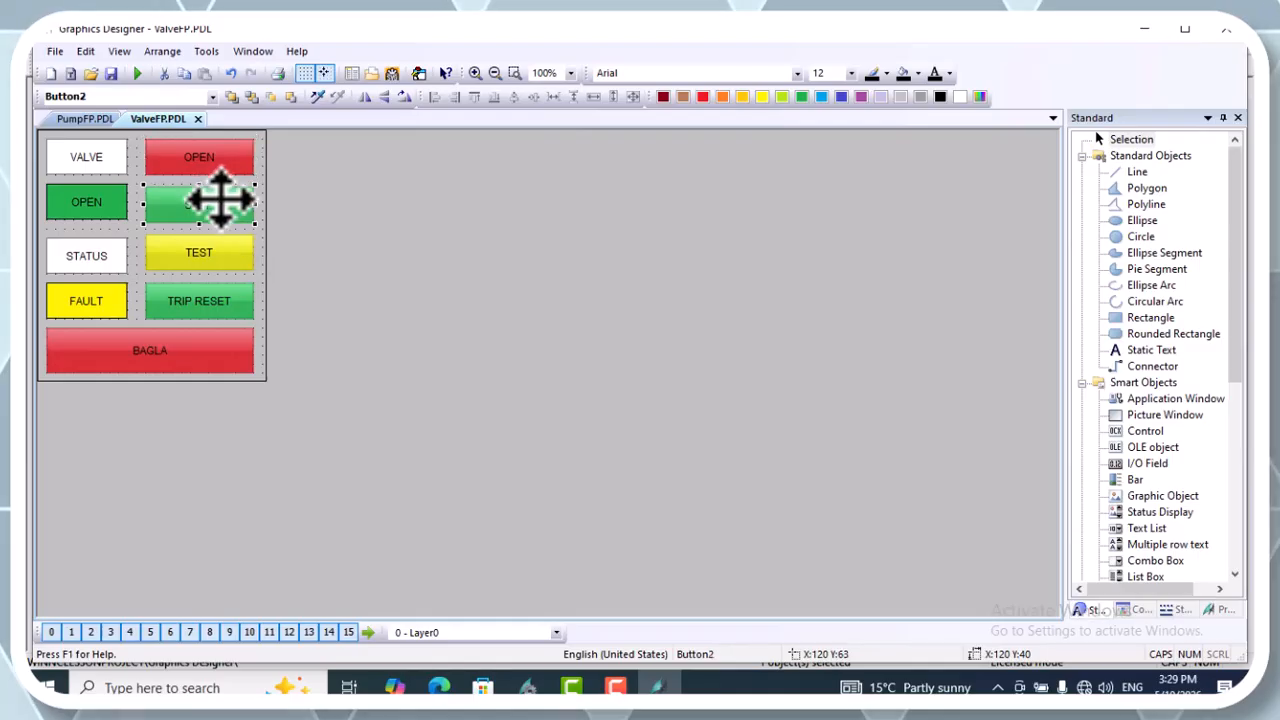
right_click(213, 198)
left_click(294, 409)
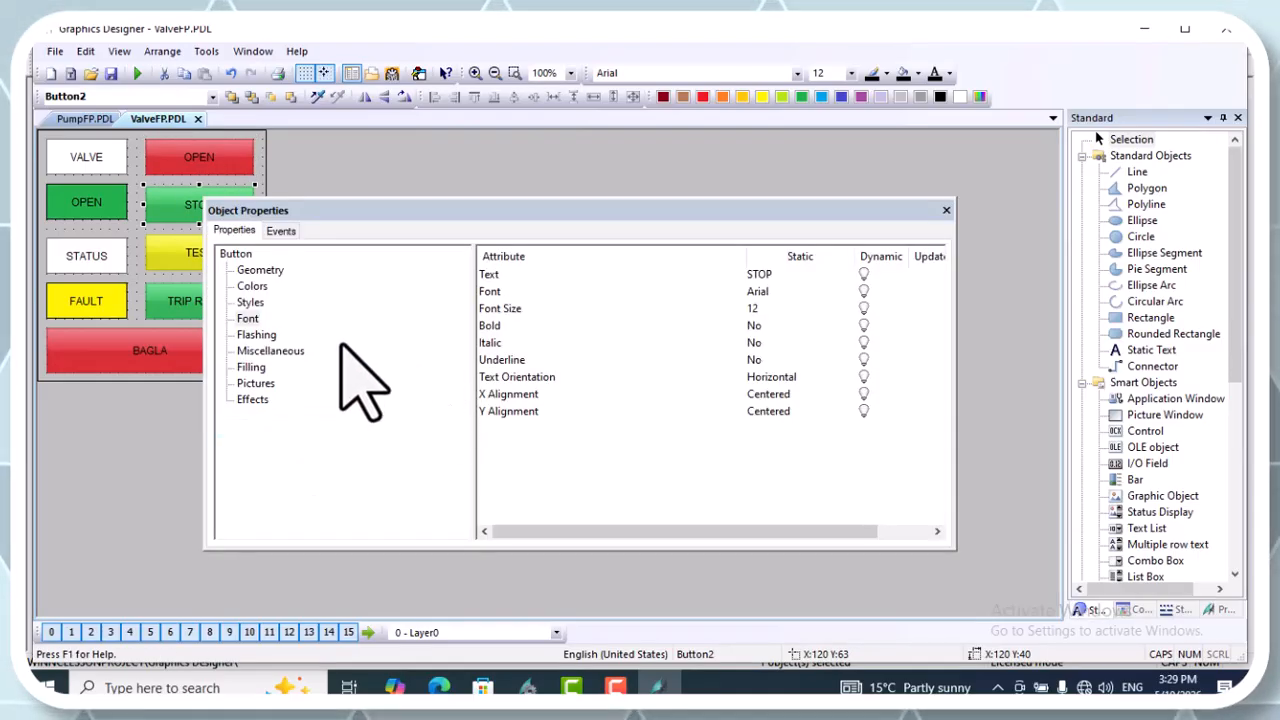
left_click(250, 318)
left_click(783, 278)
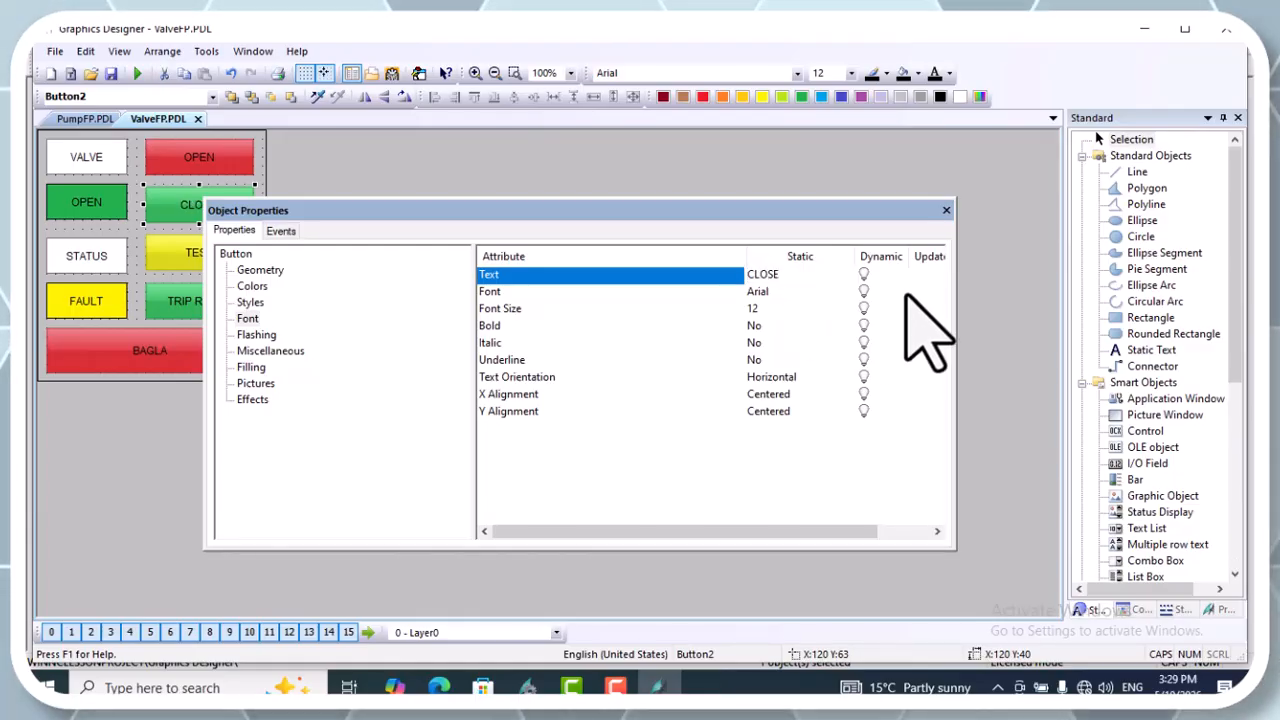
left_click(945, 211)
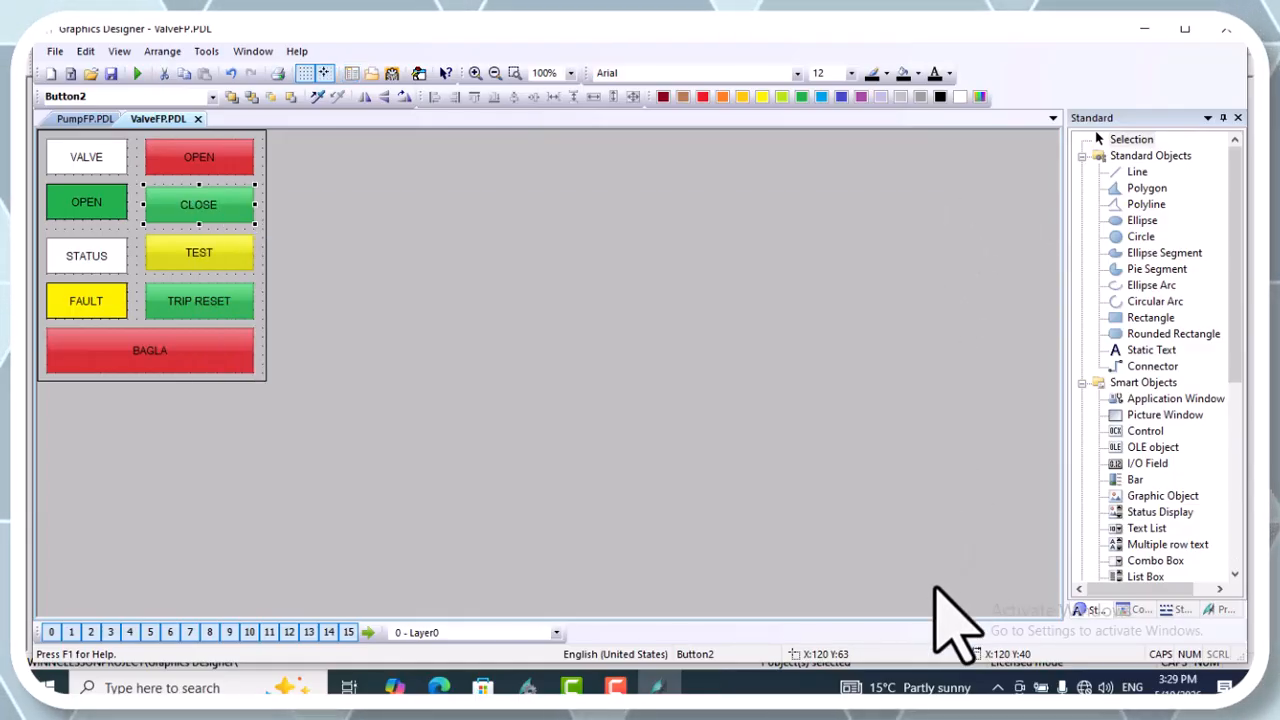
In the dynamic dialog for the green OPEN status text, set the TRUE text to OPEN and the FALSE text to CLOSE, ignoring missing tags.
right_click(85, 203)
left_click(158, 432)
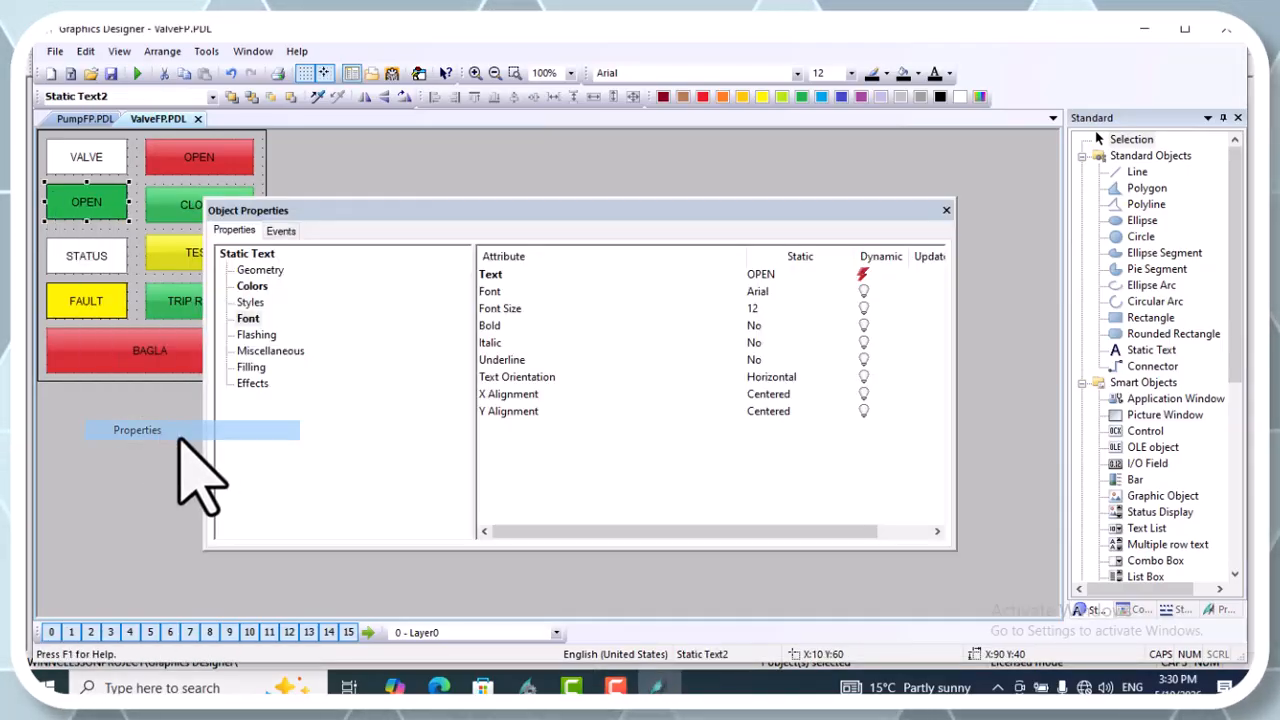
left_click(250, 318)
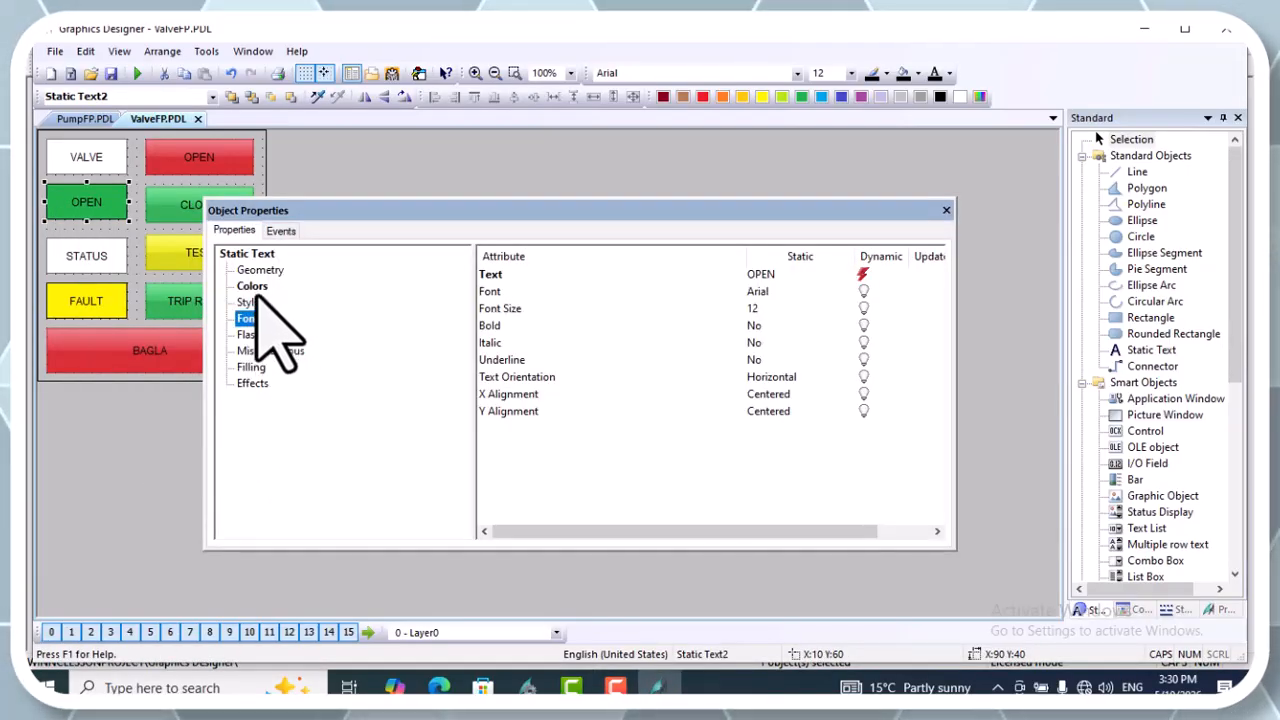
right_click(865, 274)
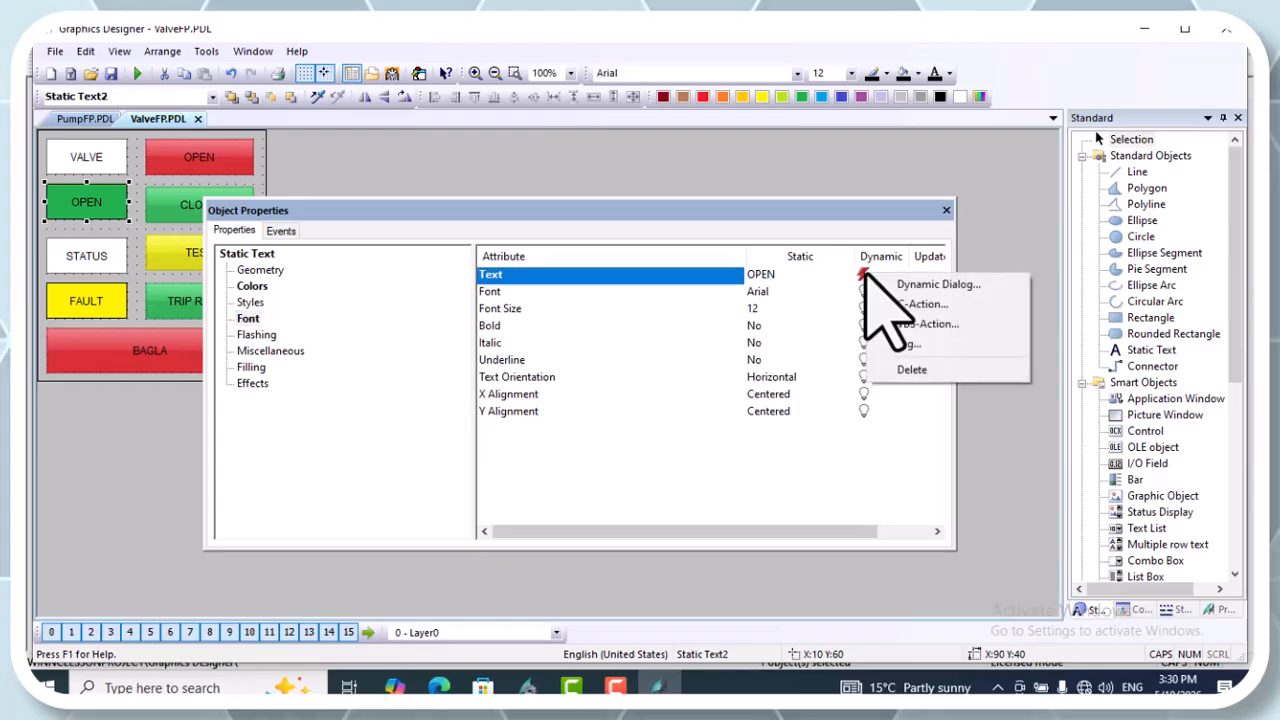
left_click(900, 284)
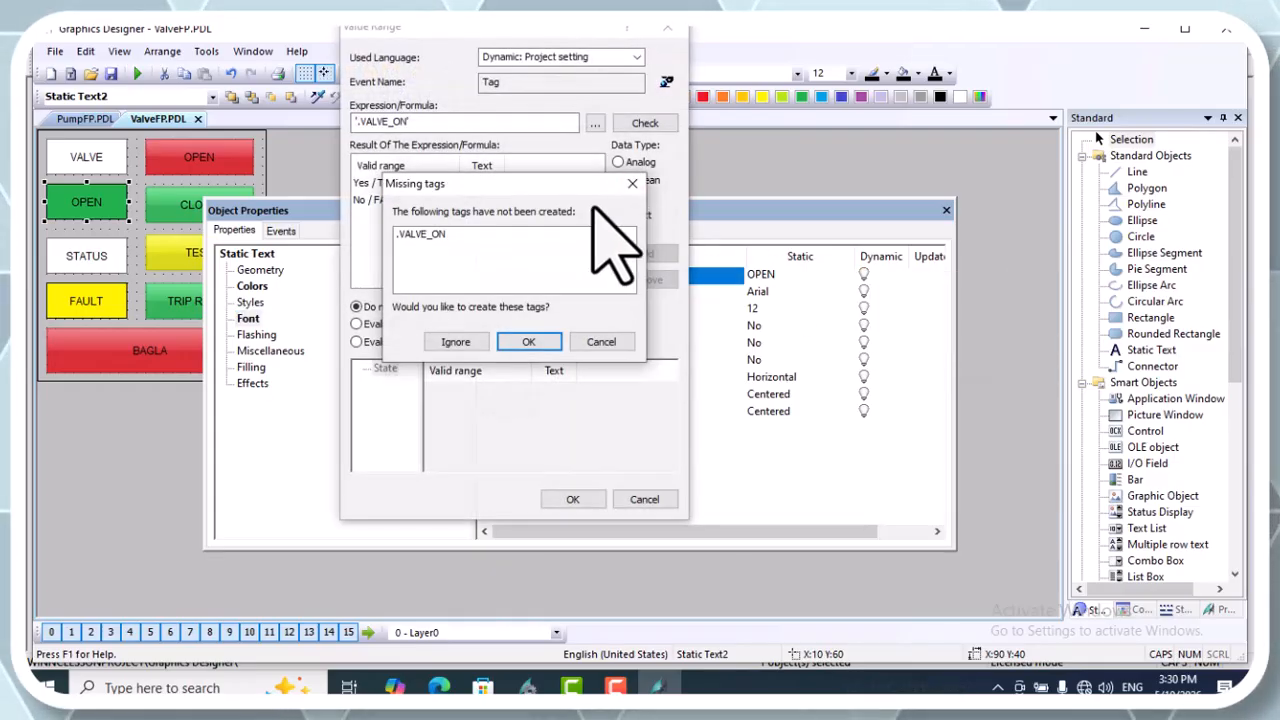
left_click(465, 341)
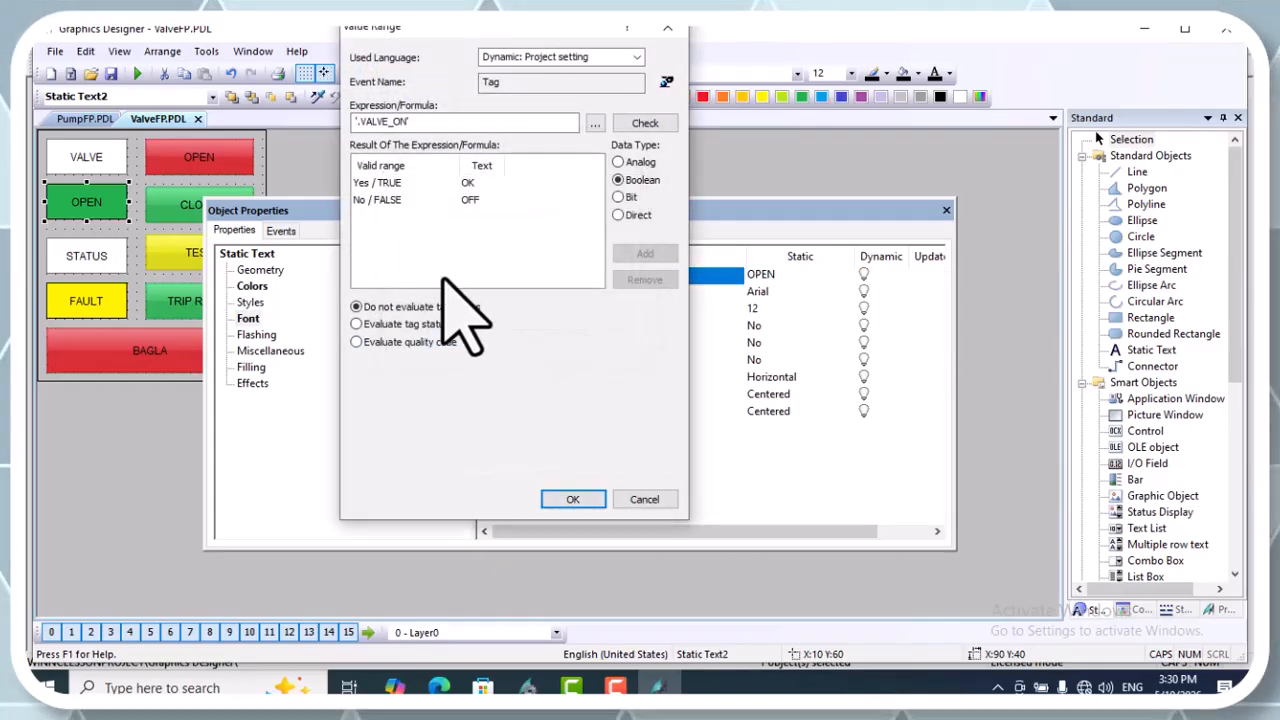
double_click(468, 184)
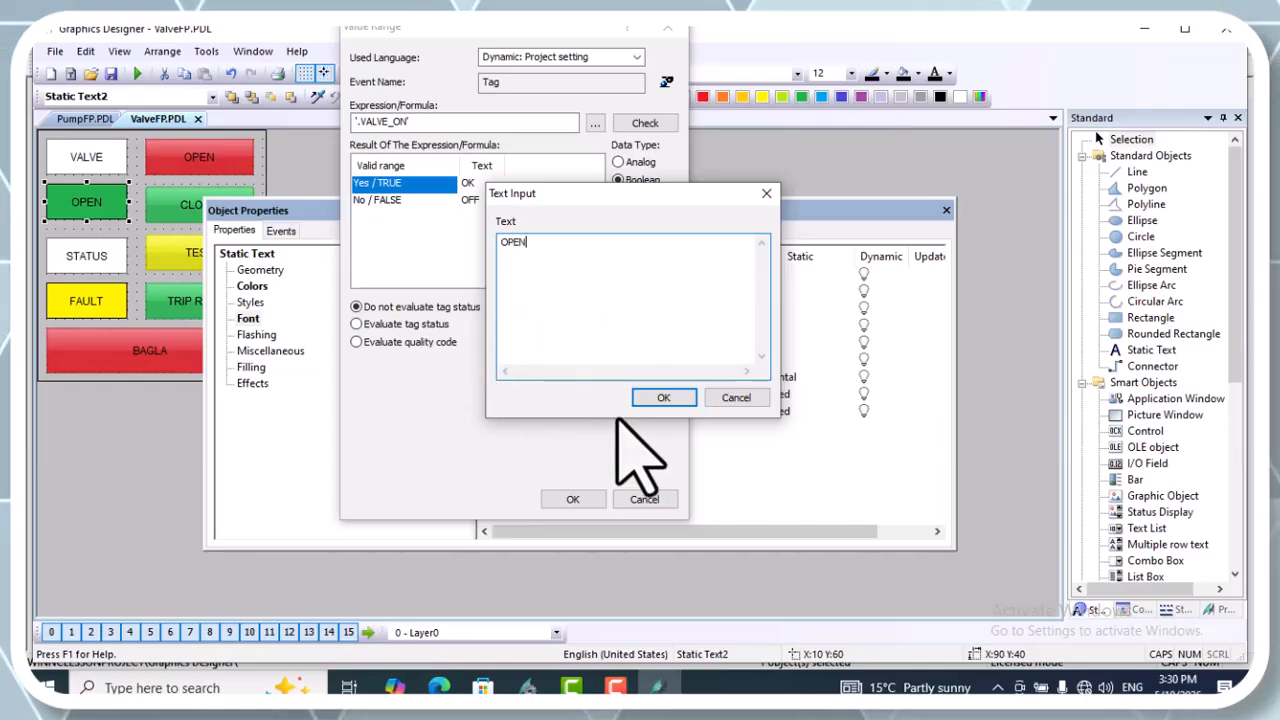
left_click(658, 398)
double_click(468, 199)
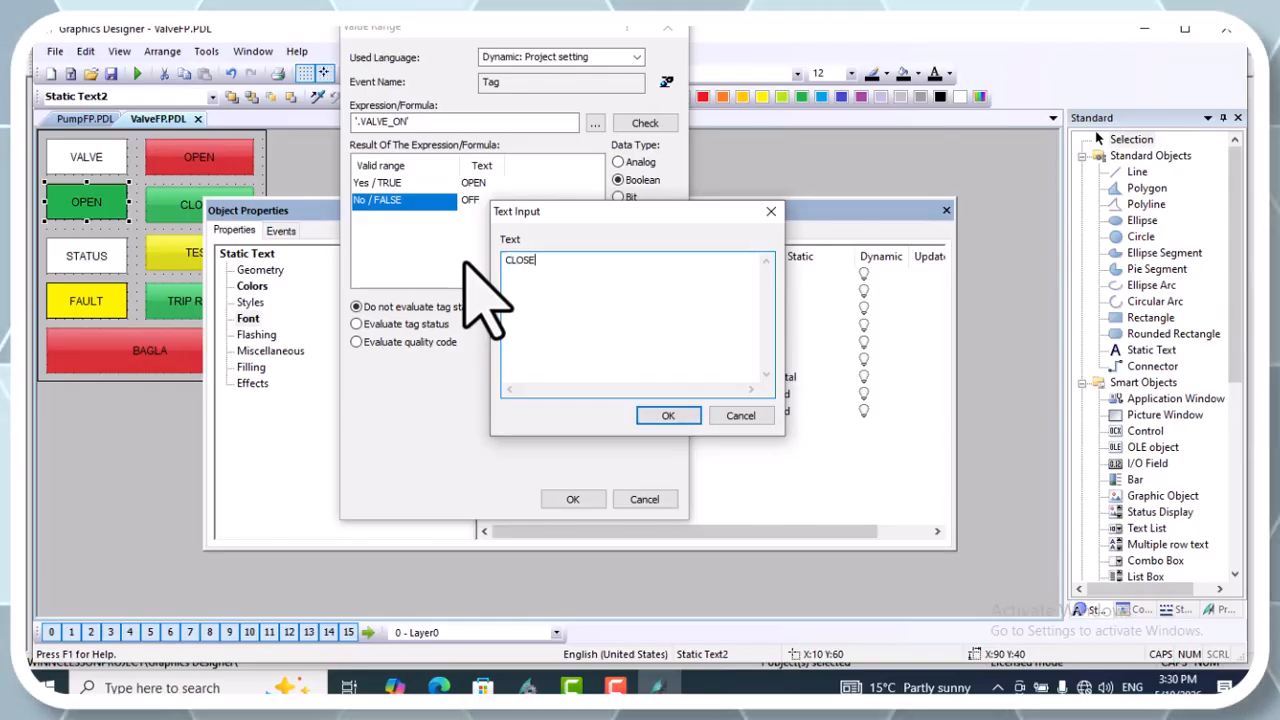
left_click(668, 415)
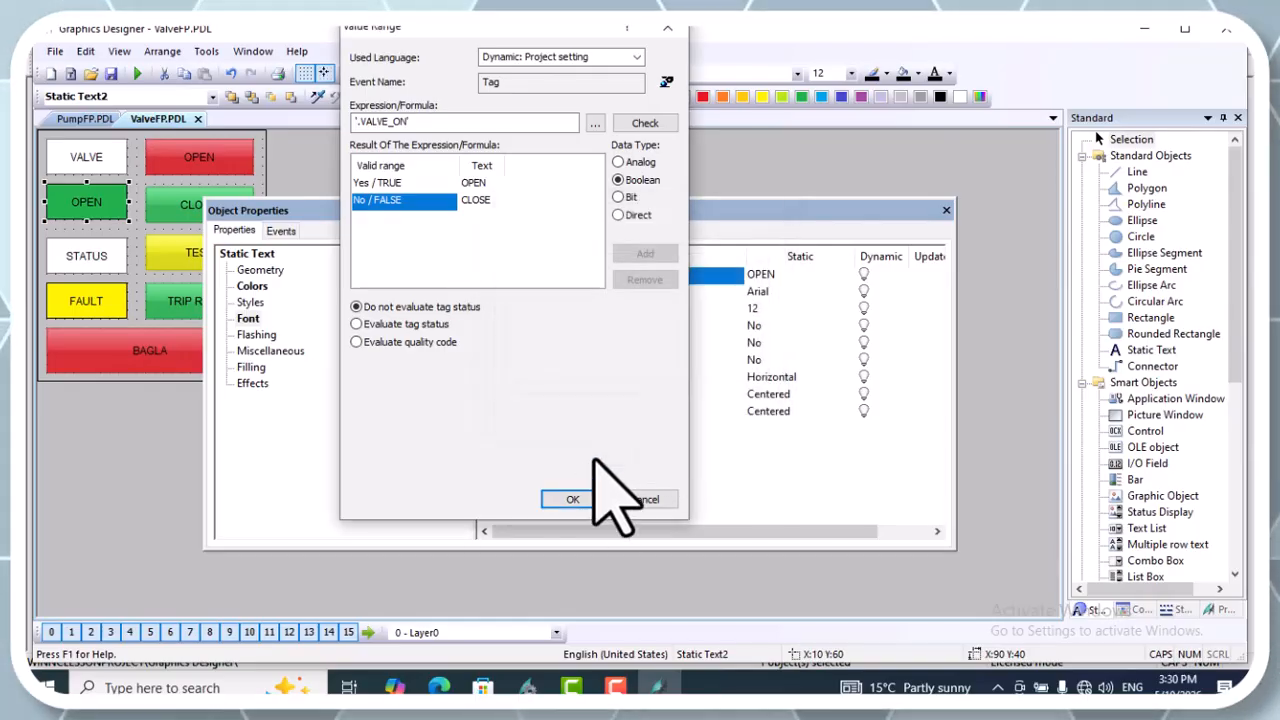
left_click(572, 499)
left_click(465, 348)
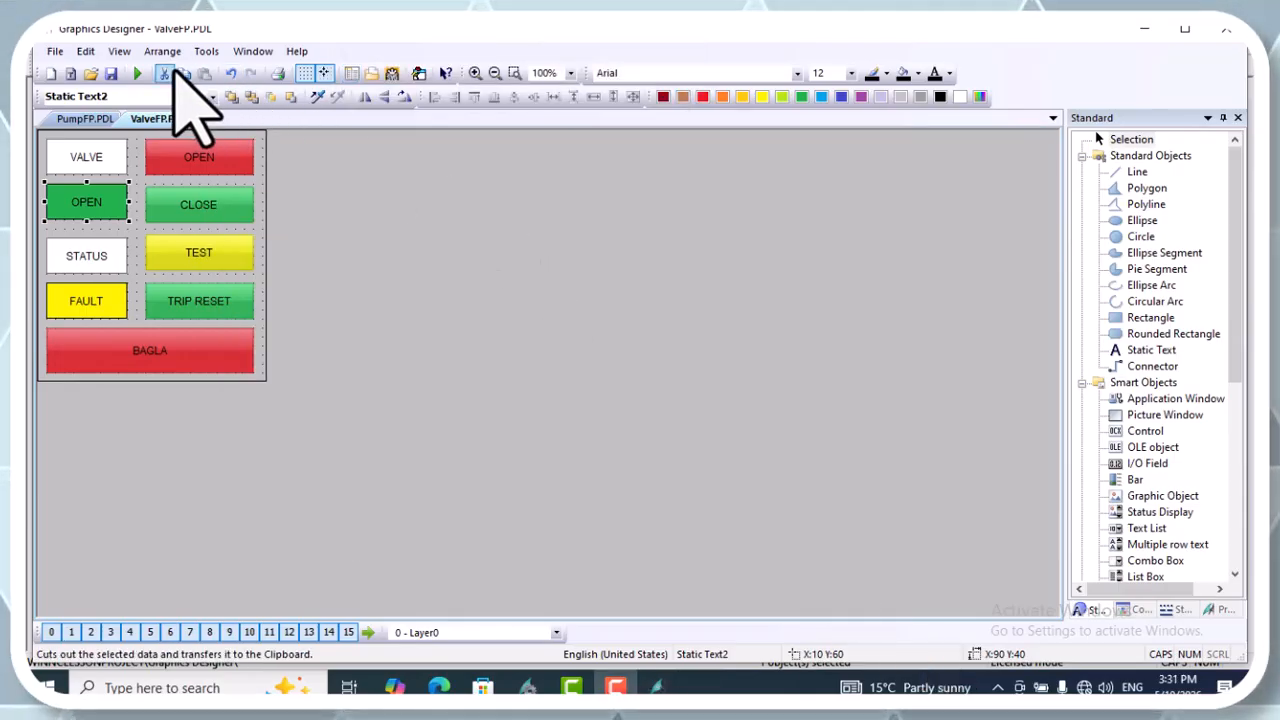
Save ValveFP.PDL and open the picture SISTEM_UMUMI.PDL from the GraCS folder.
left_click(110, 73)
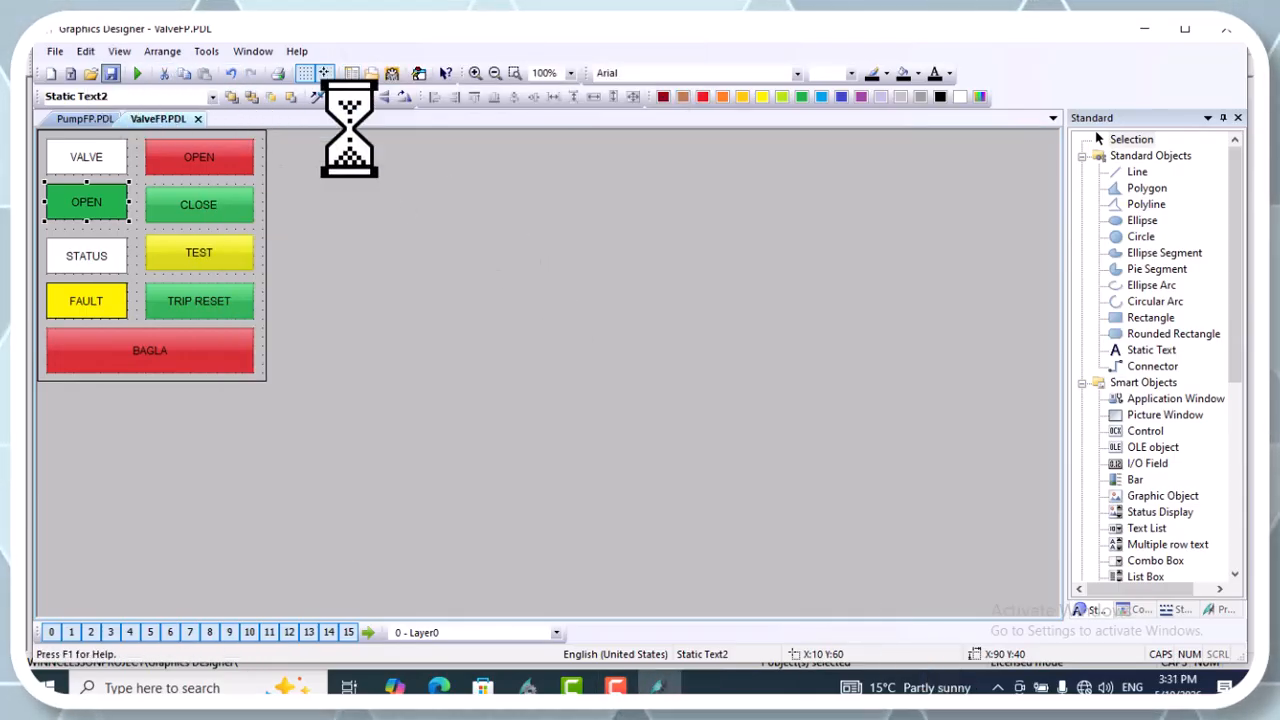
left_click(55, 51)
left_click(90, 109)
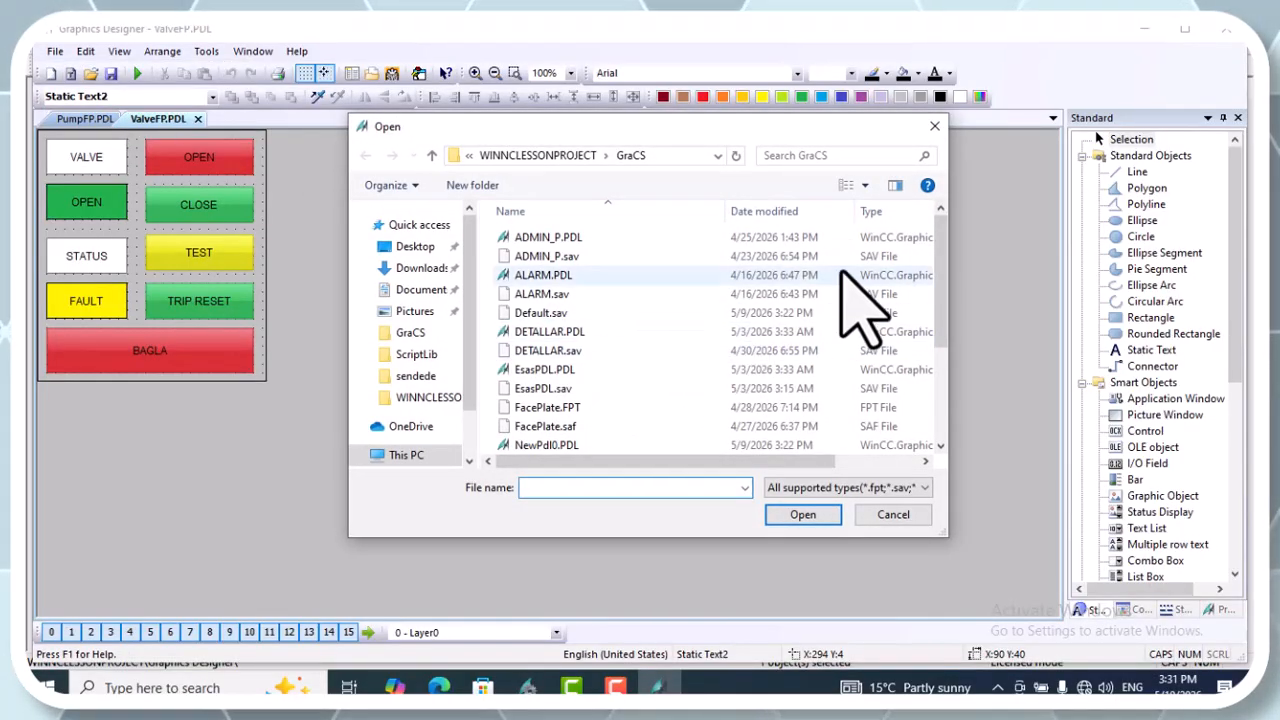
left_click_drag(943, 291, 945, 400)
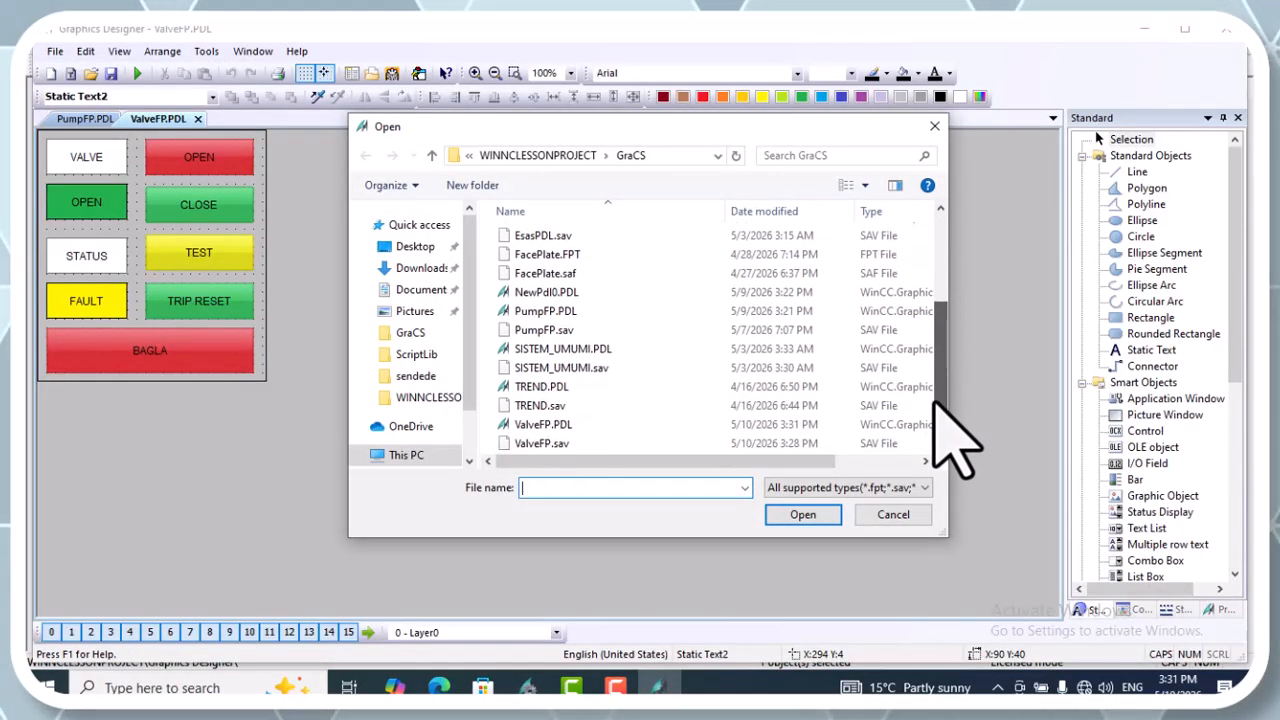
left_click(573, 350)
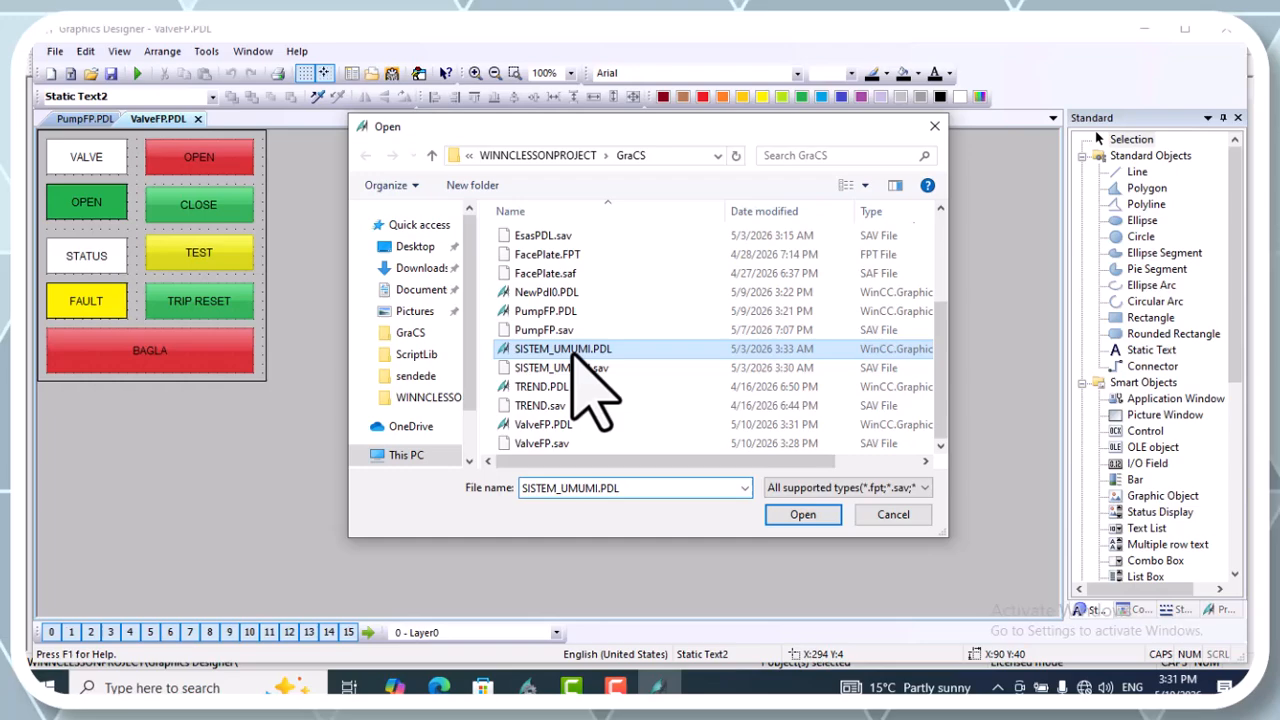
left_click(806, 514)
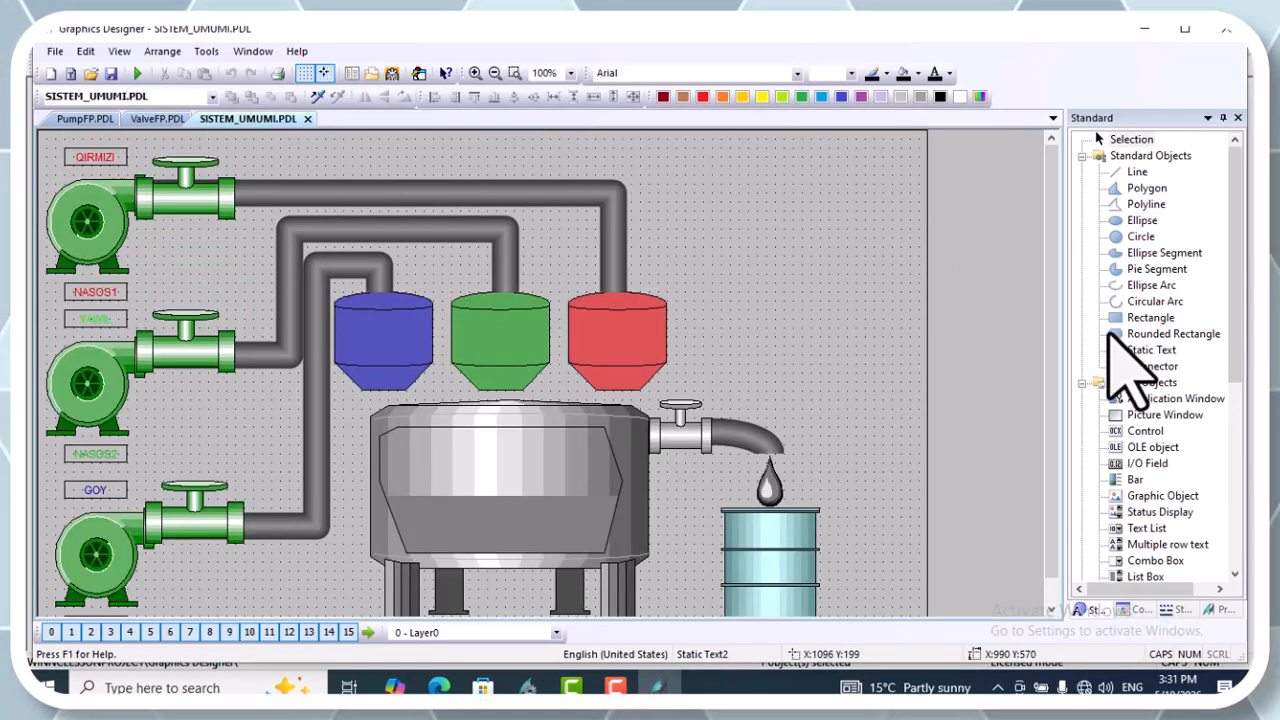
Add a picture window about 240 by 50 above the uppermost pipe and set its Movable, Border, Title and Adapt Size attributes to Yes.
left_click_drag(1163, 418, 630, 175)
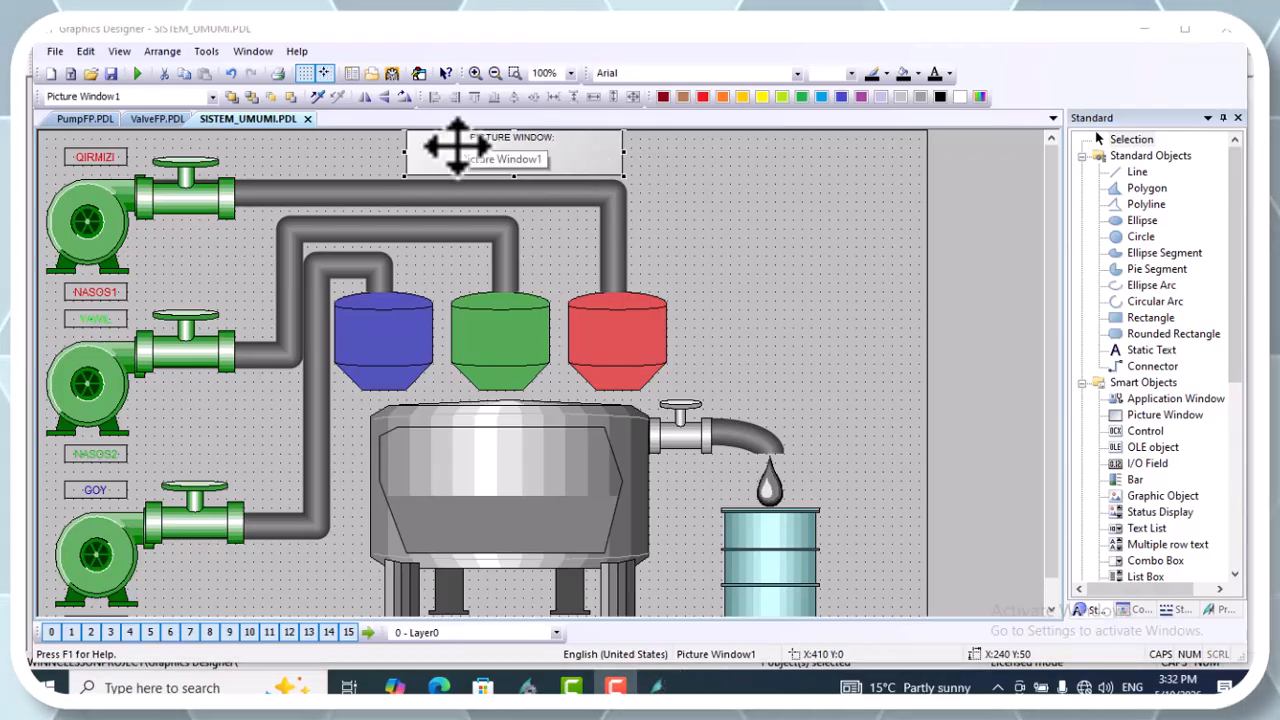
right_click(488, 156)
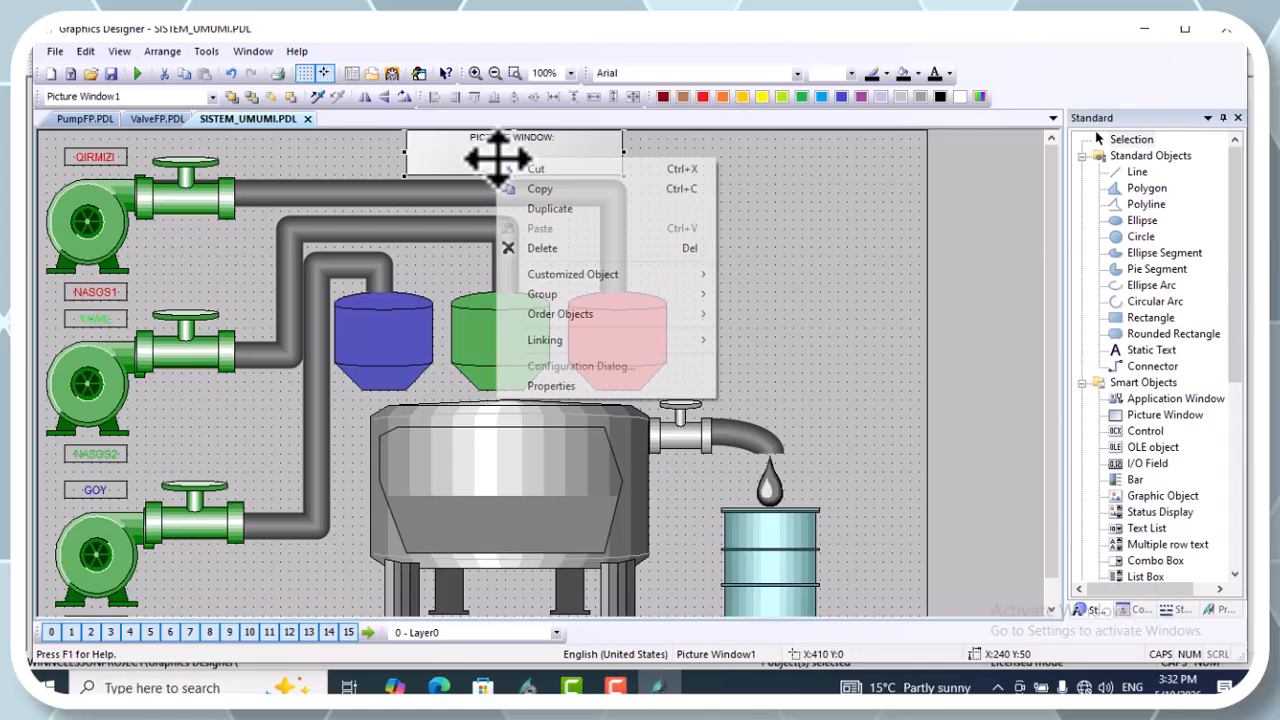
left_click(537, 385)
left_click(279, 286)
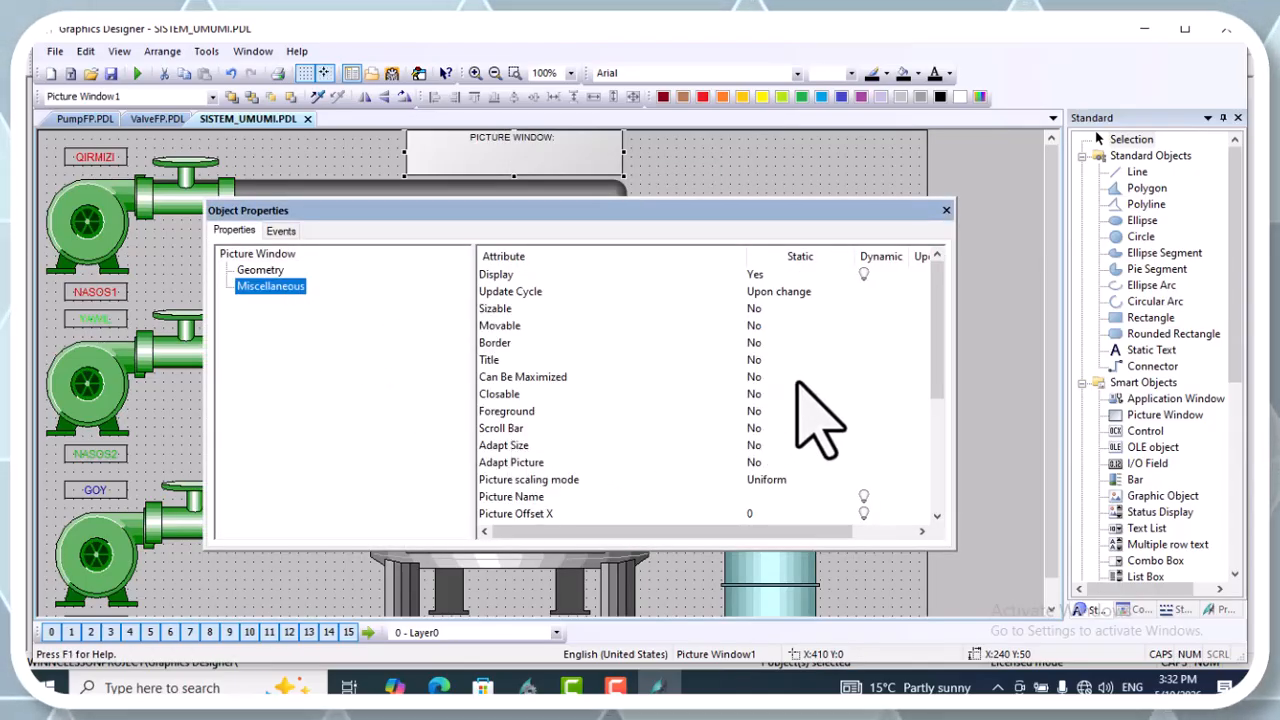
mouse_move(940, 328)
left_mouse_down()
mouse_move(935, 448)
mouse_move(918, 333)
left_mouse_up()
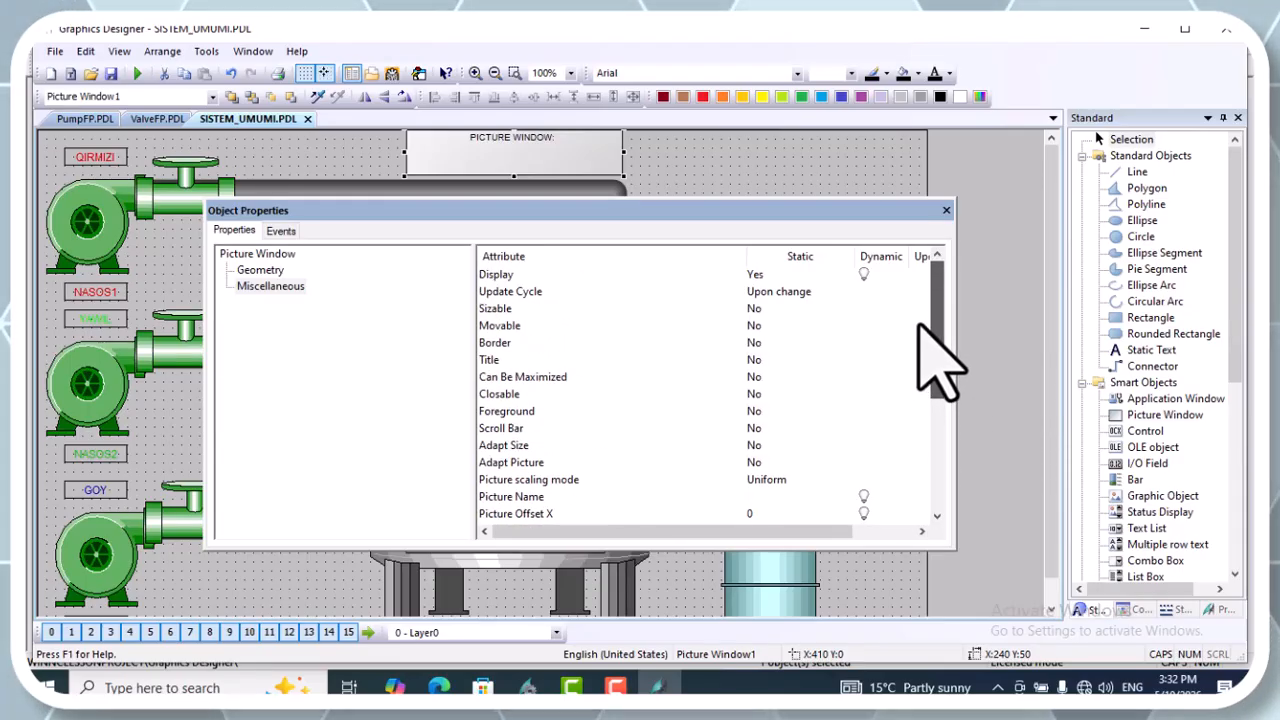
double_click(751, 326)
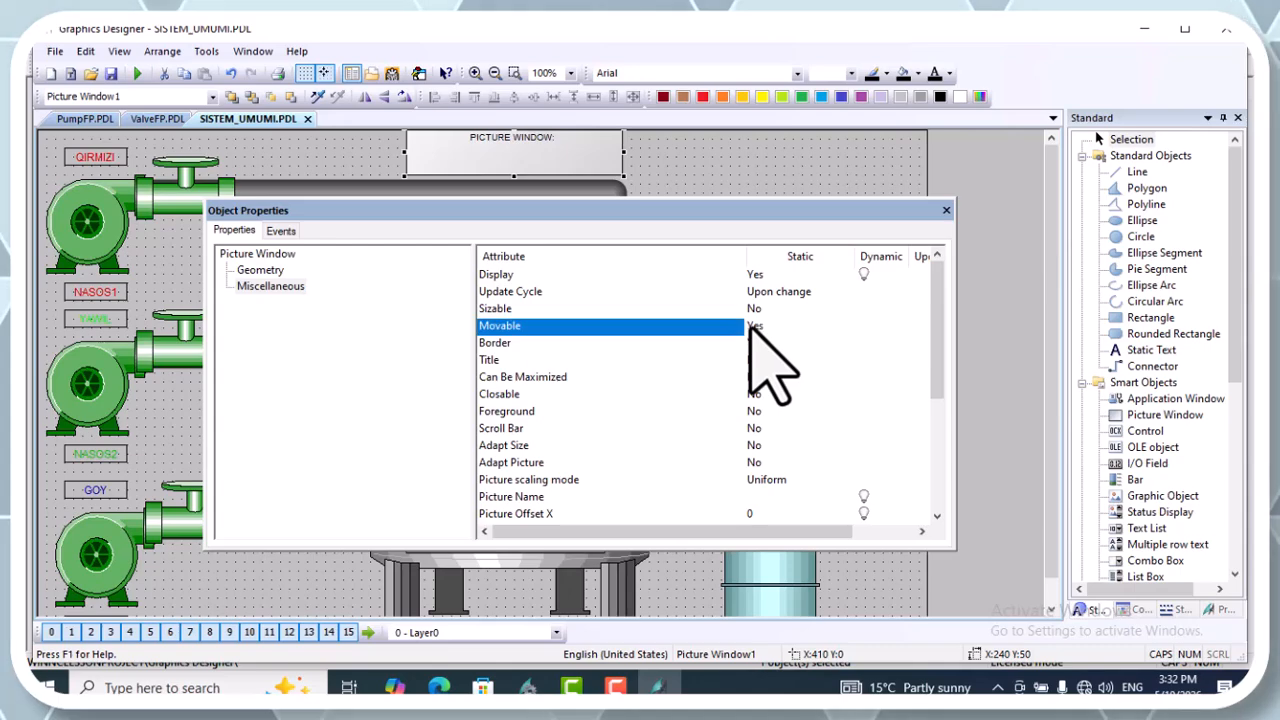
double_click(757, 359)
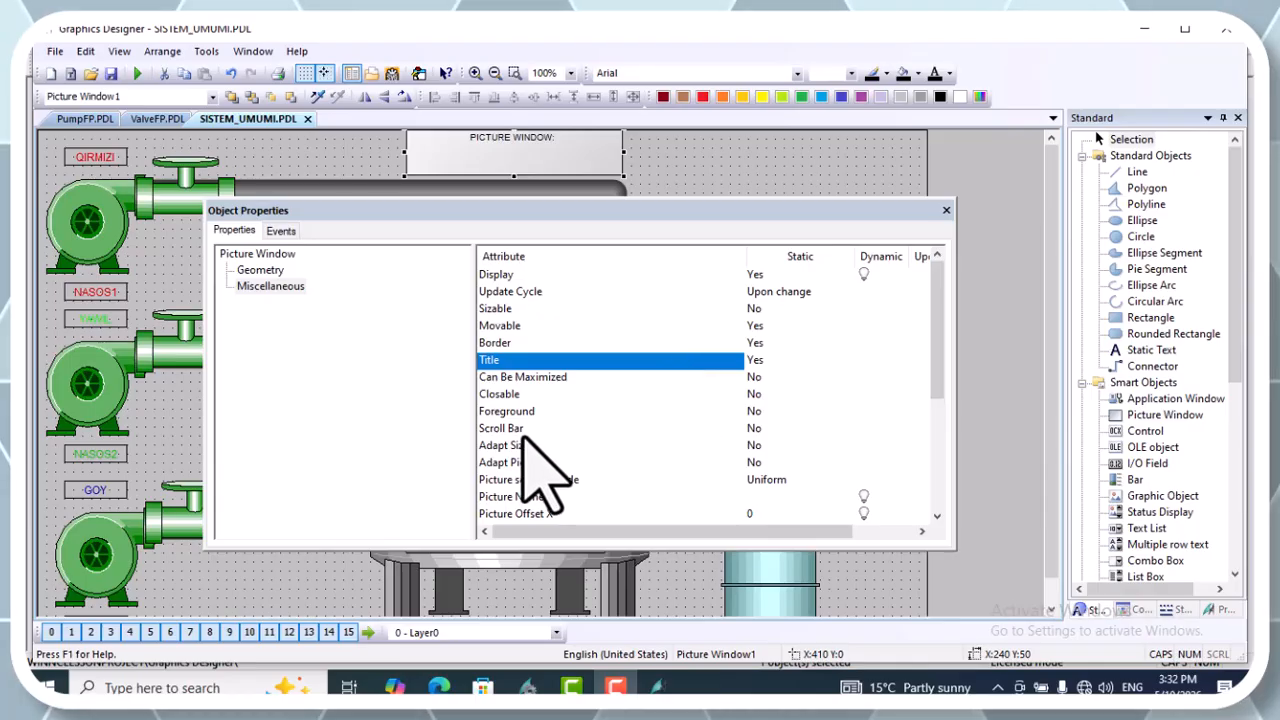
double_click(752, 445)
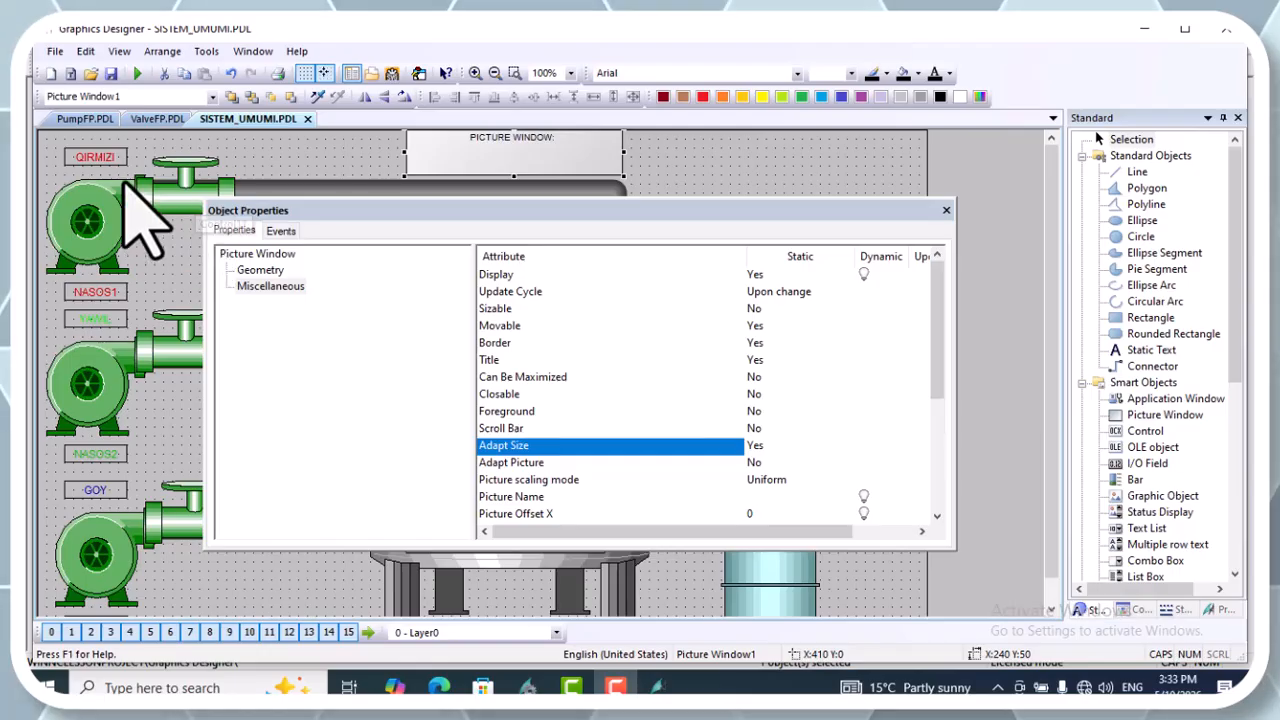
Set the picture window's title text to "Red Vakve" in its Miscellaneous properties.
left_click(262, 270)
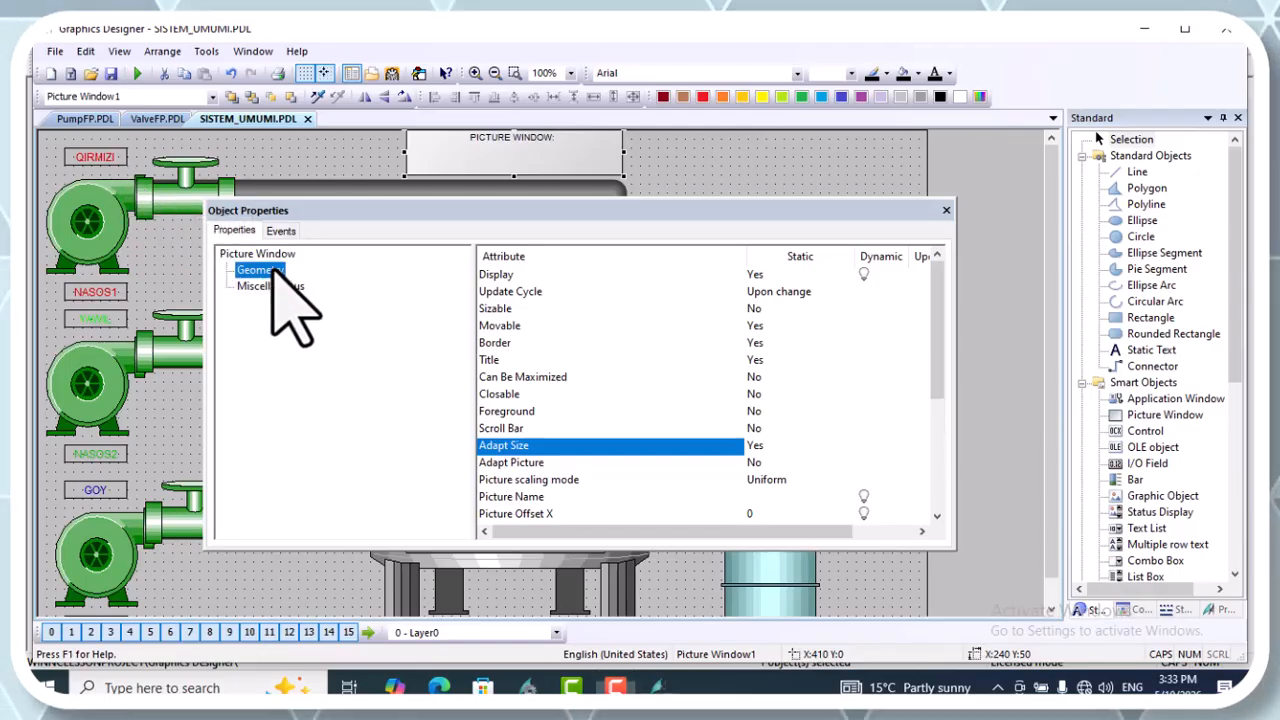
left_click(270, 287)
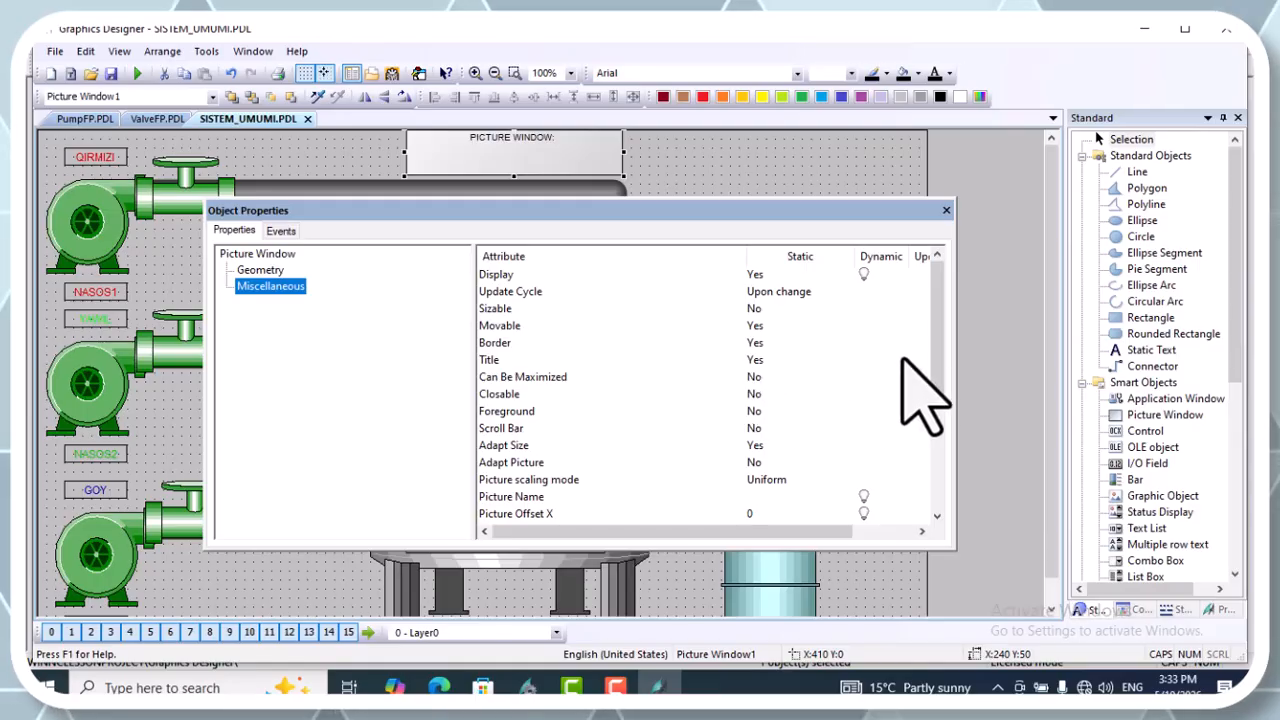
left_click_drag(937, 350, 940, 500)
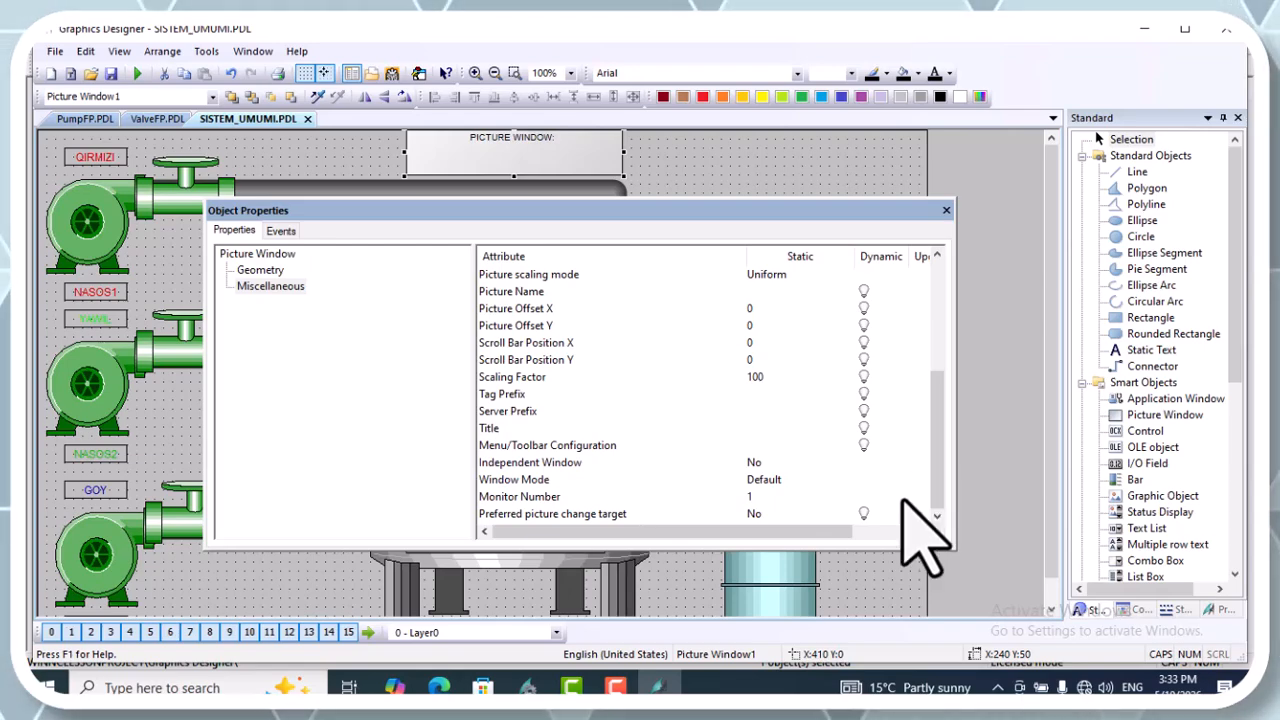
left_click(758, 432)
left_click(785, 430)
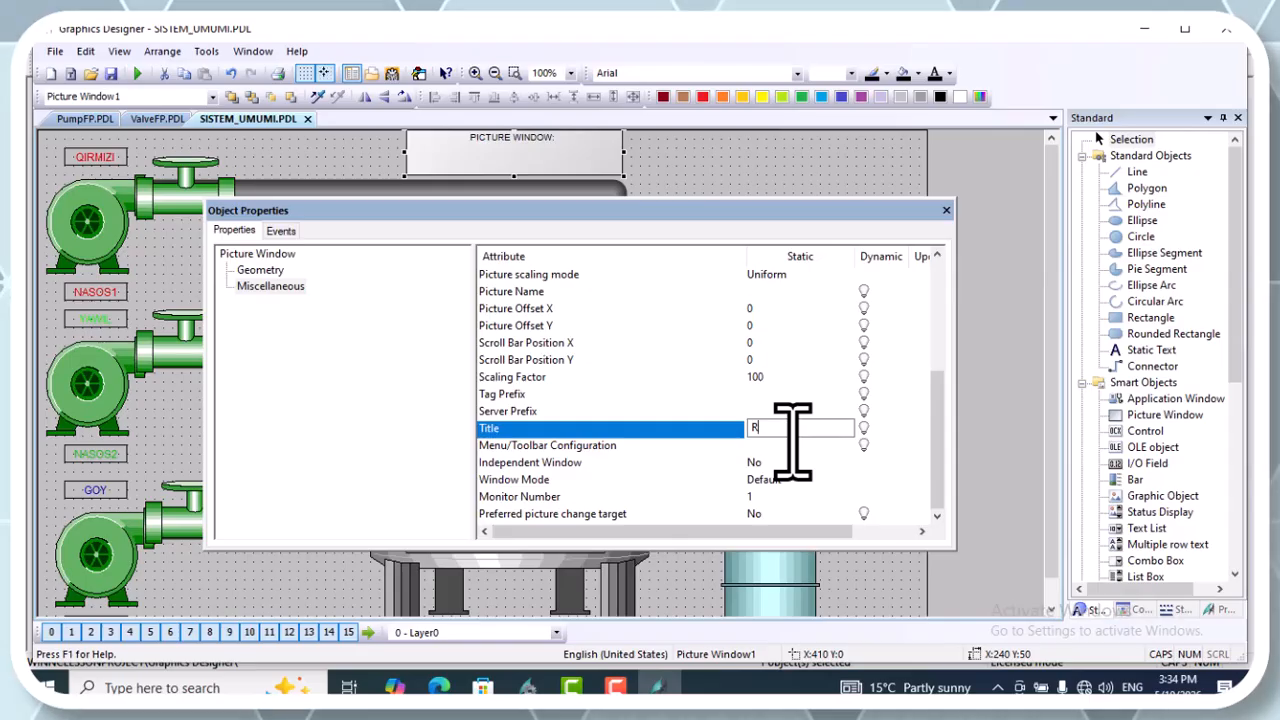
type("Red Vakve")
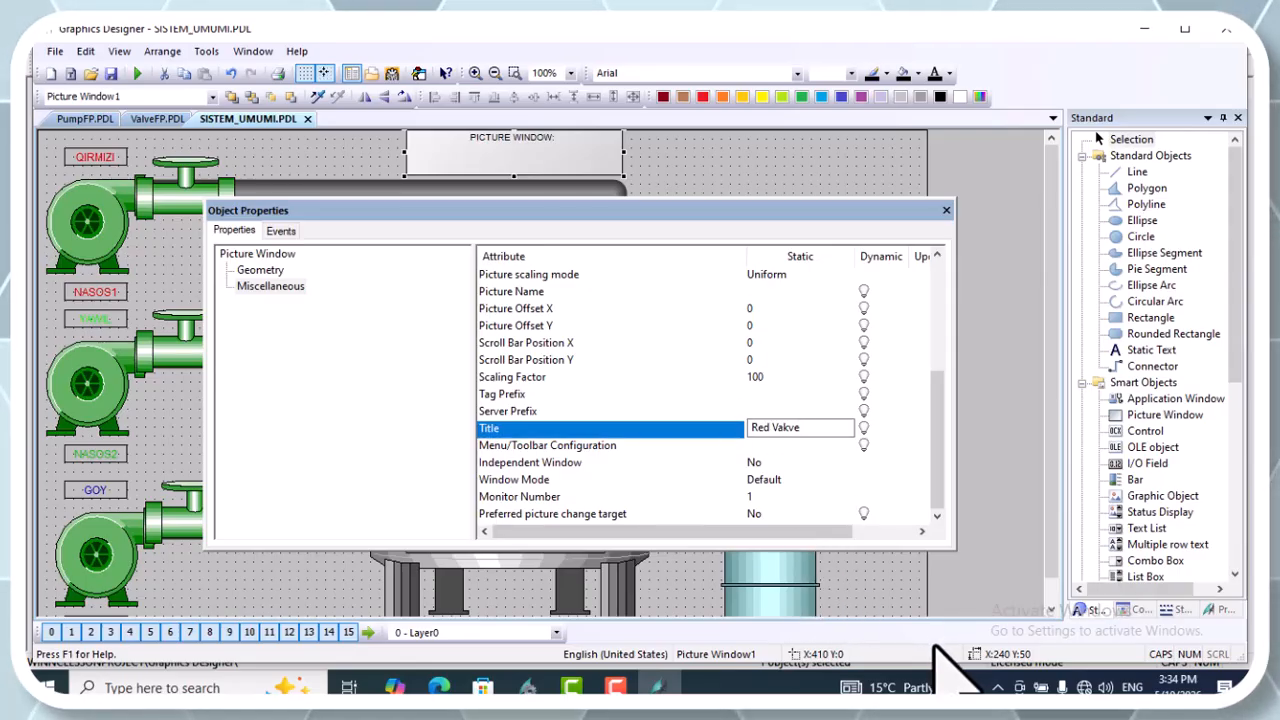
key("Return")
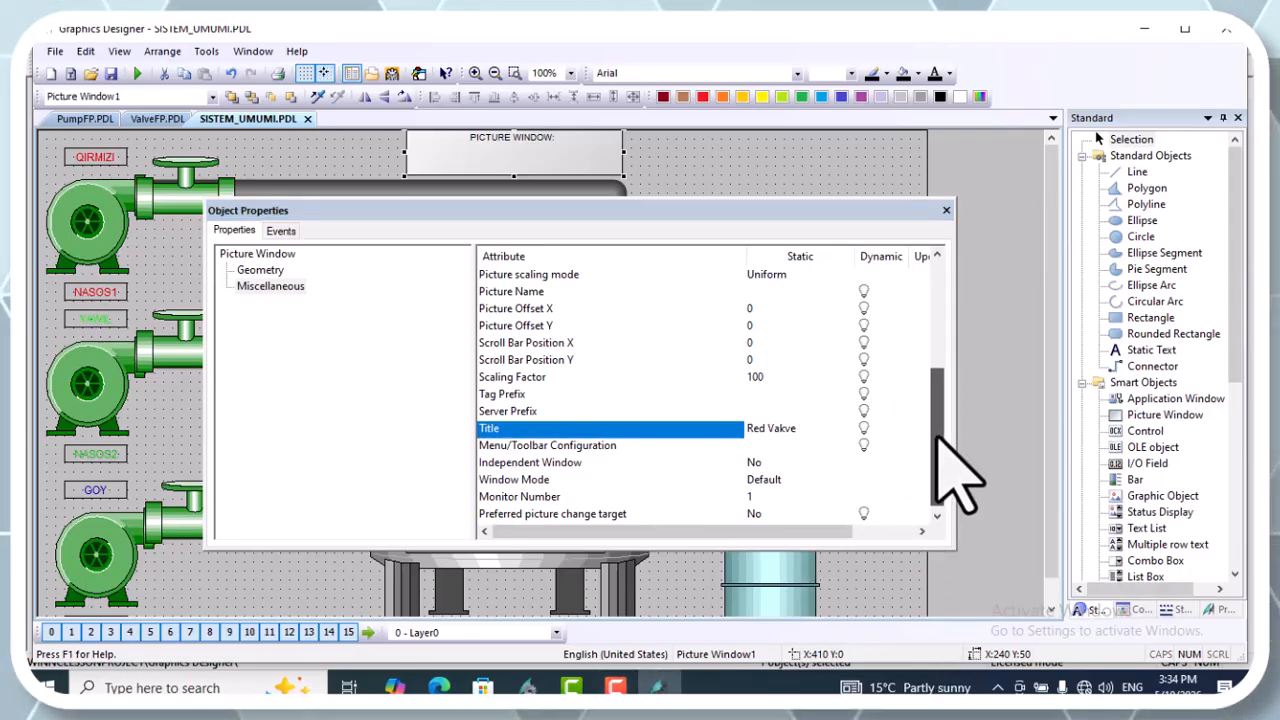
Assign ValveFP.PDL as the picture name of the picture window.
left_click_drag(940, 440, 941, 386)
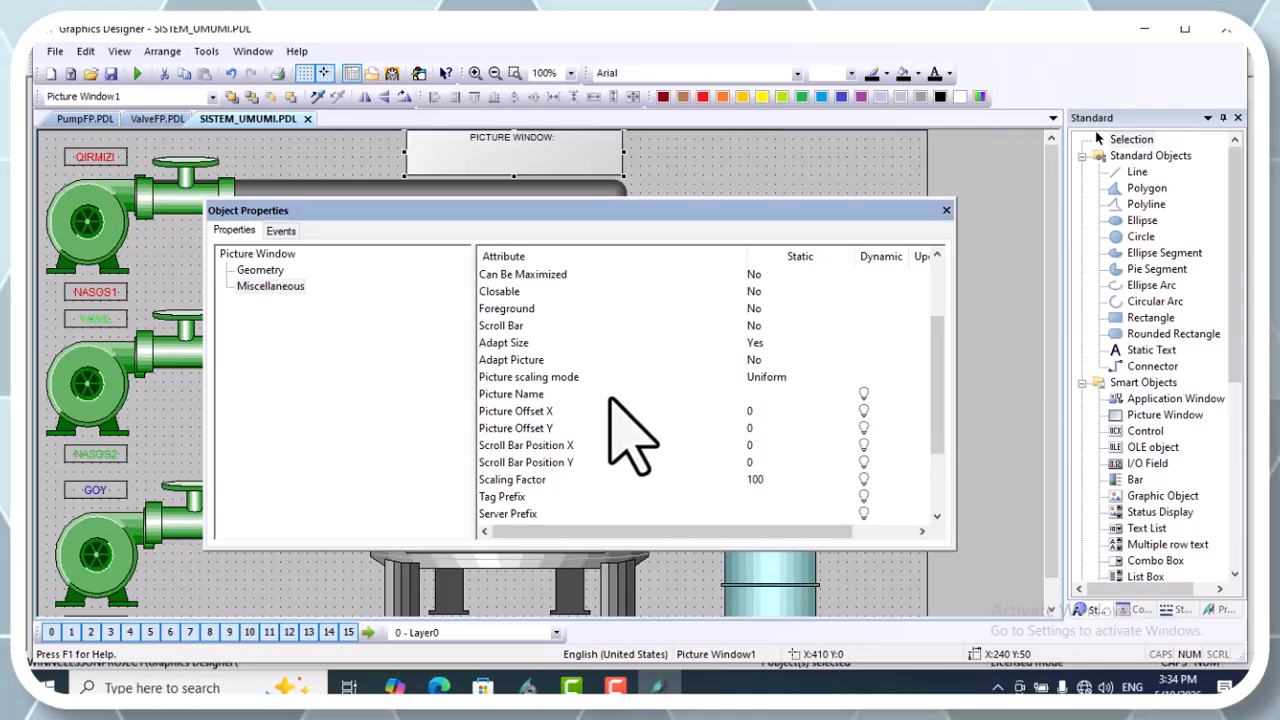
left_click(760, 401)
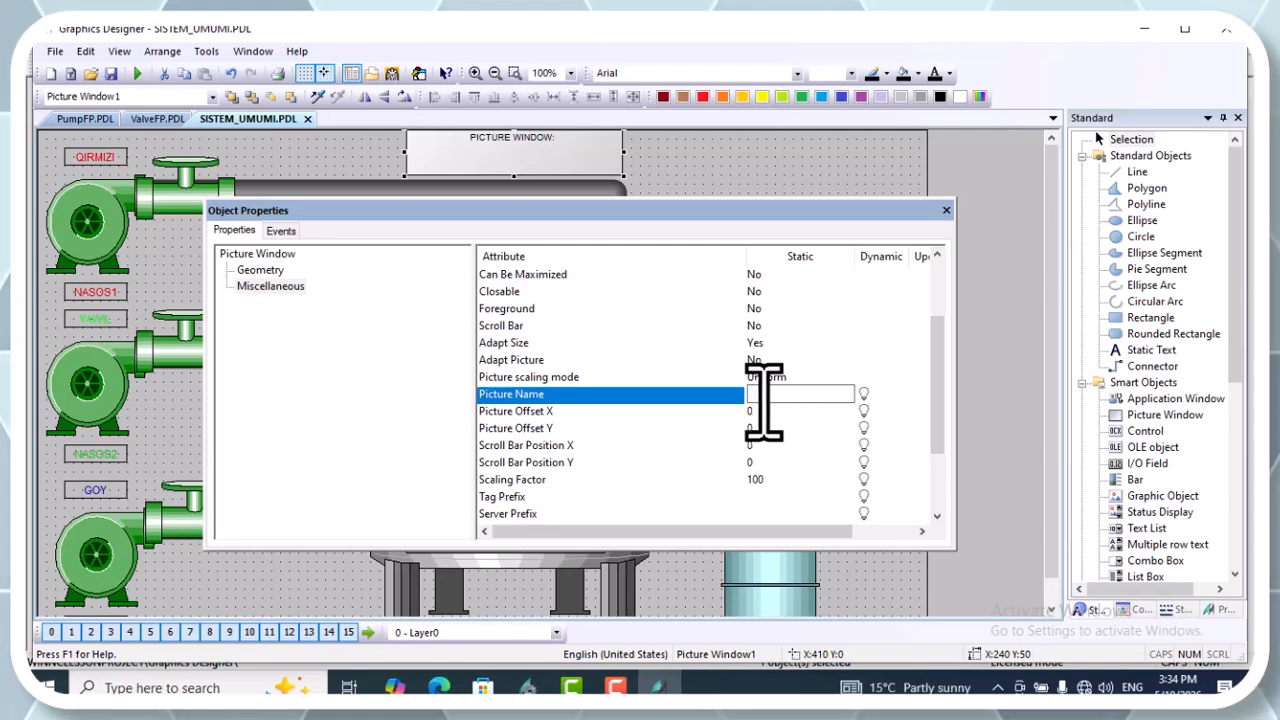
double_click(757, 398)
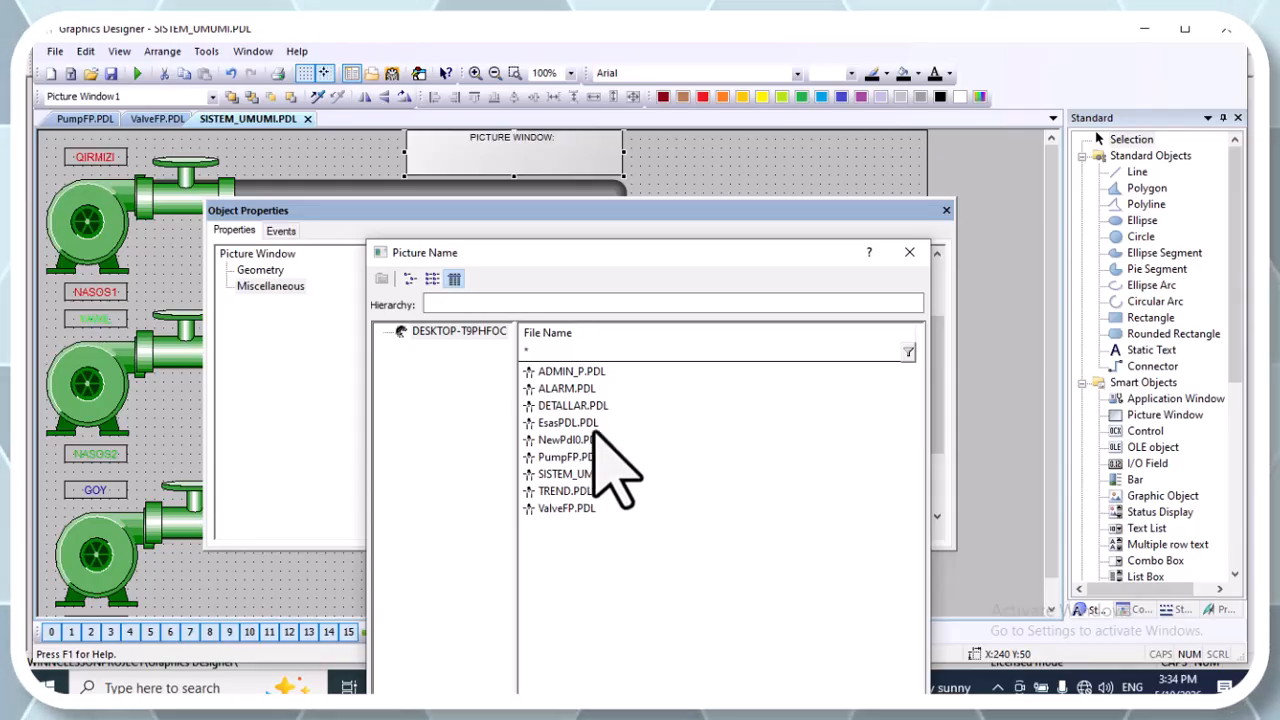
left_click(572, 509)
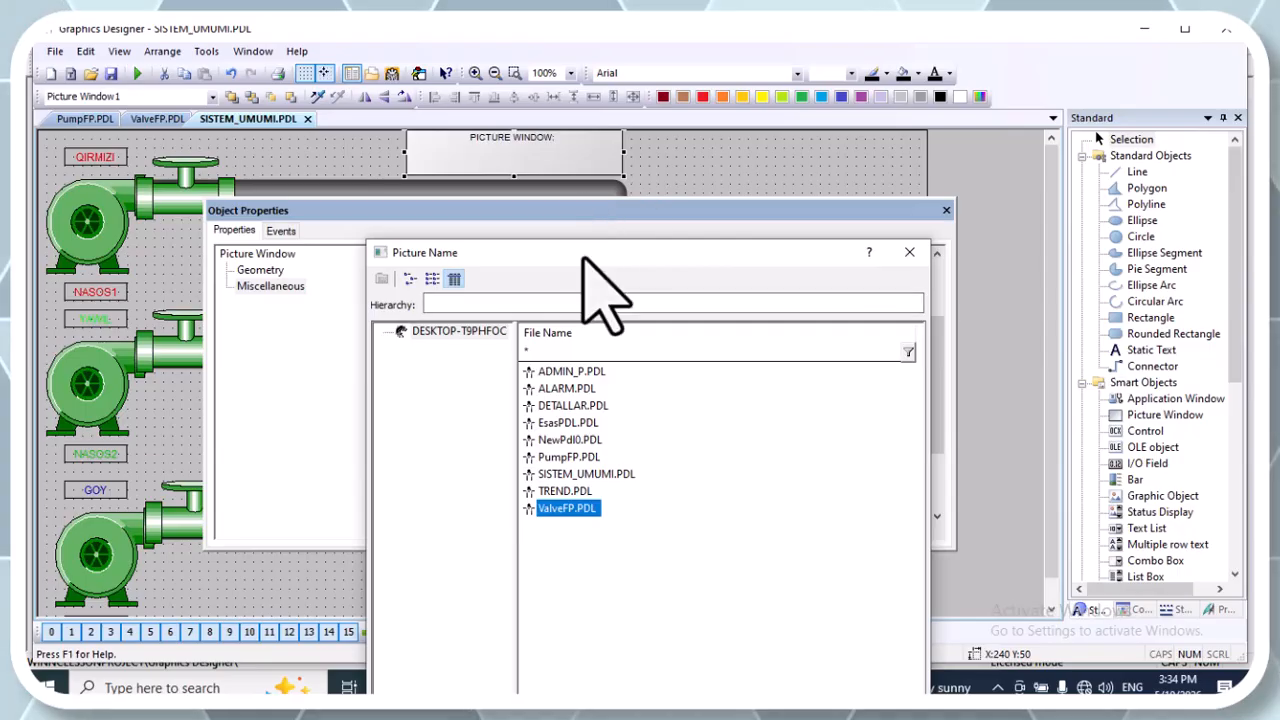
left_click_drag(582, 255, 352, 120)
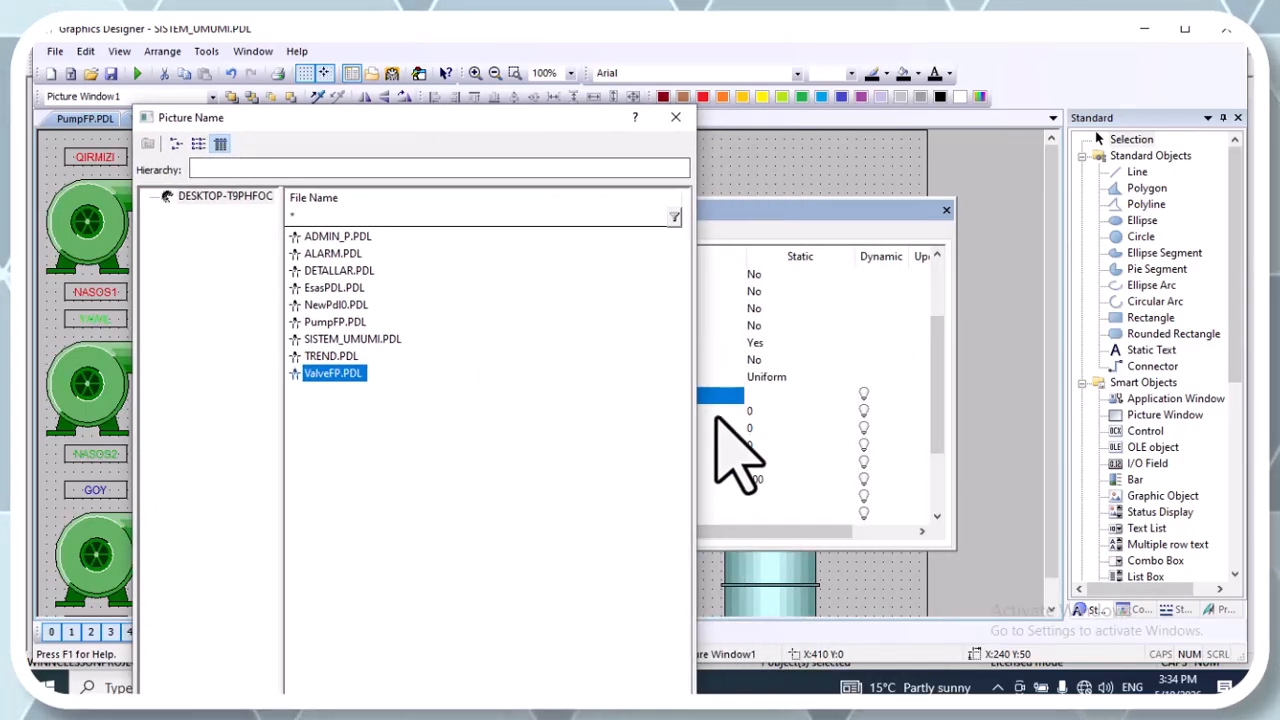
left_click_drag(491, 120, 447, 24)
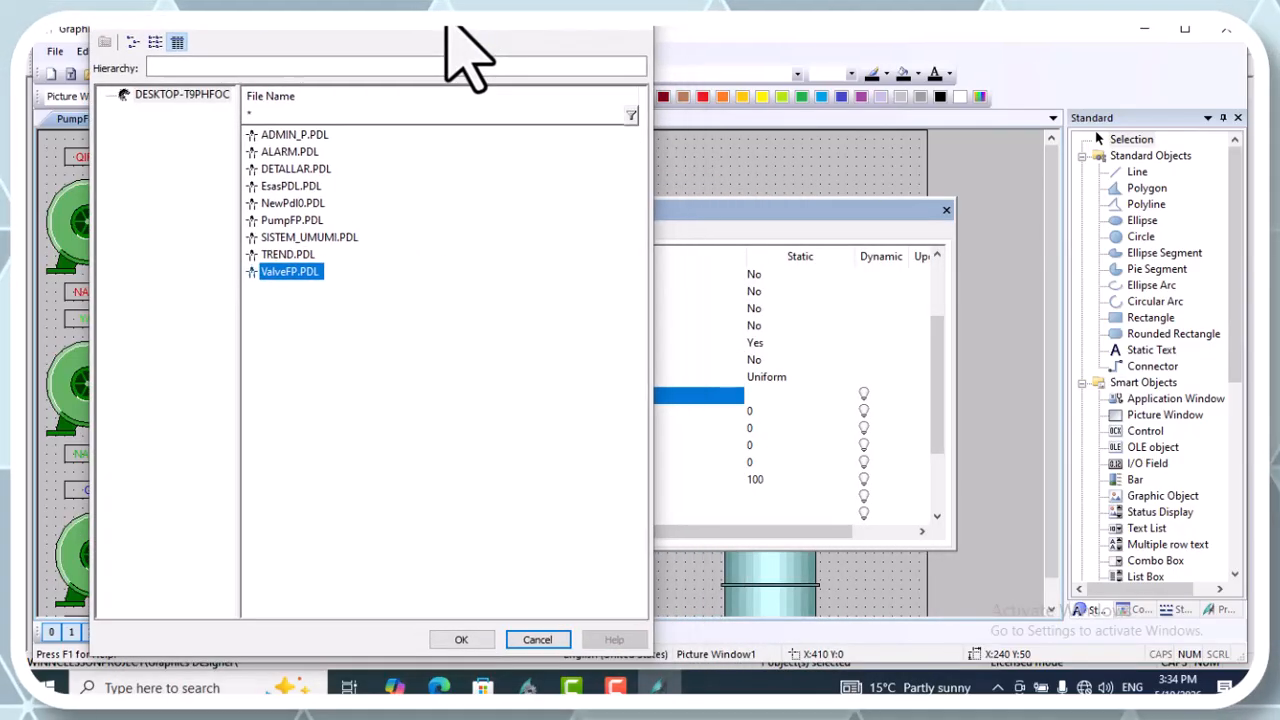
left_click(462, 653)
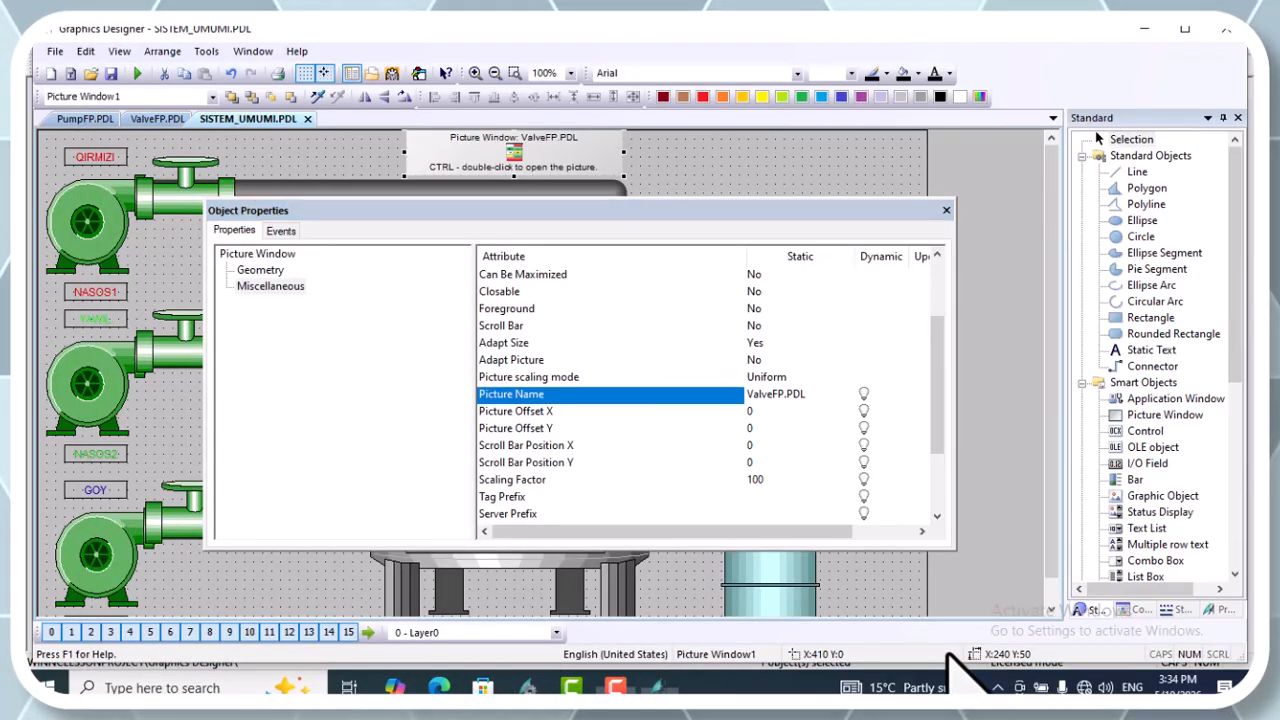
Set the picture window's Tag Prefix to Red.
double_click(752, 496)
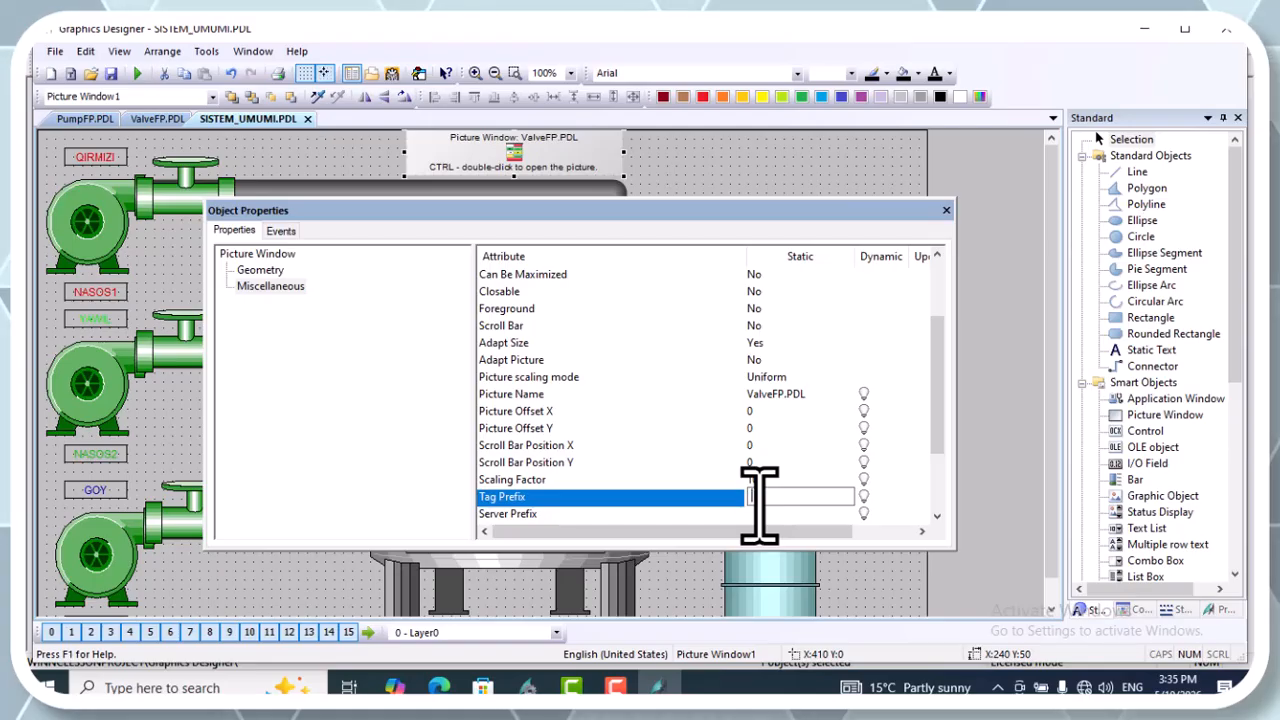
type("R")
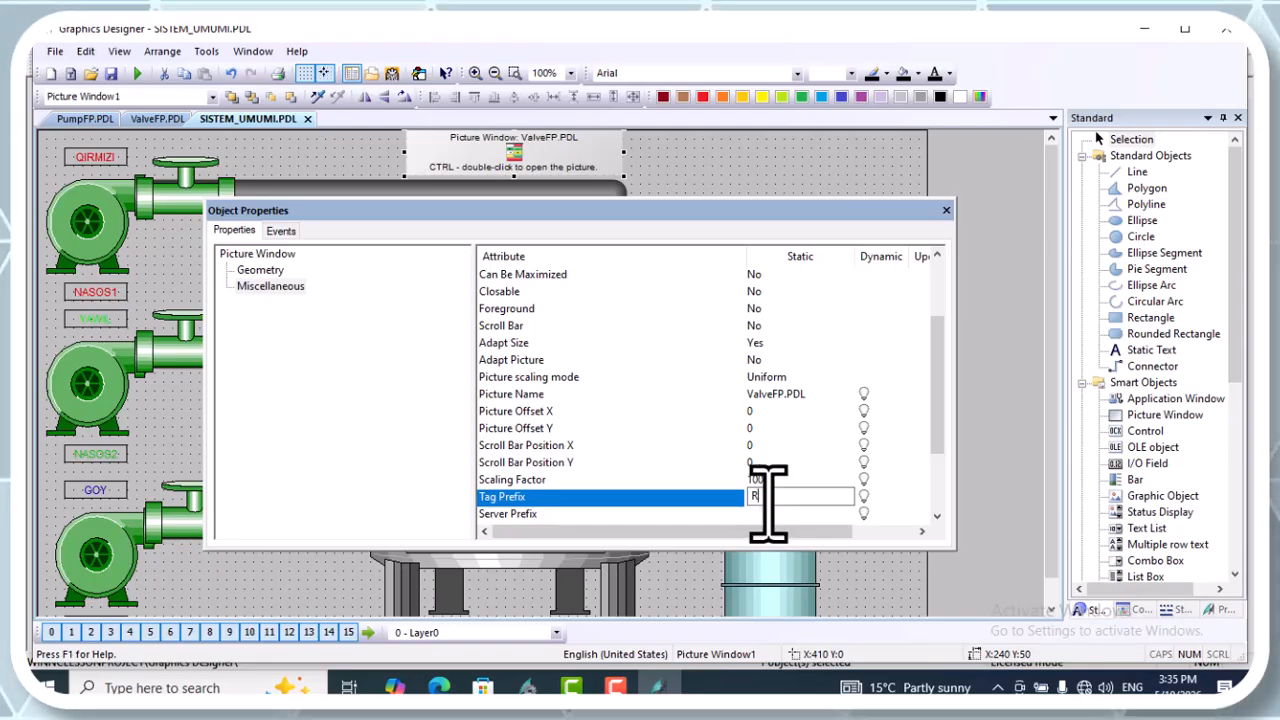
type("ed")
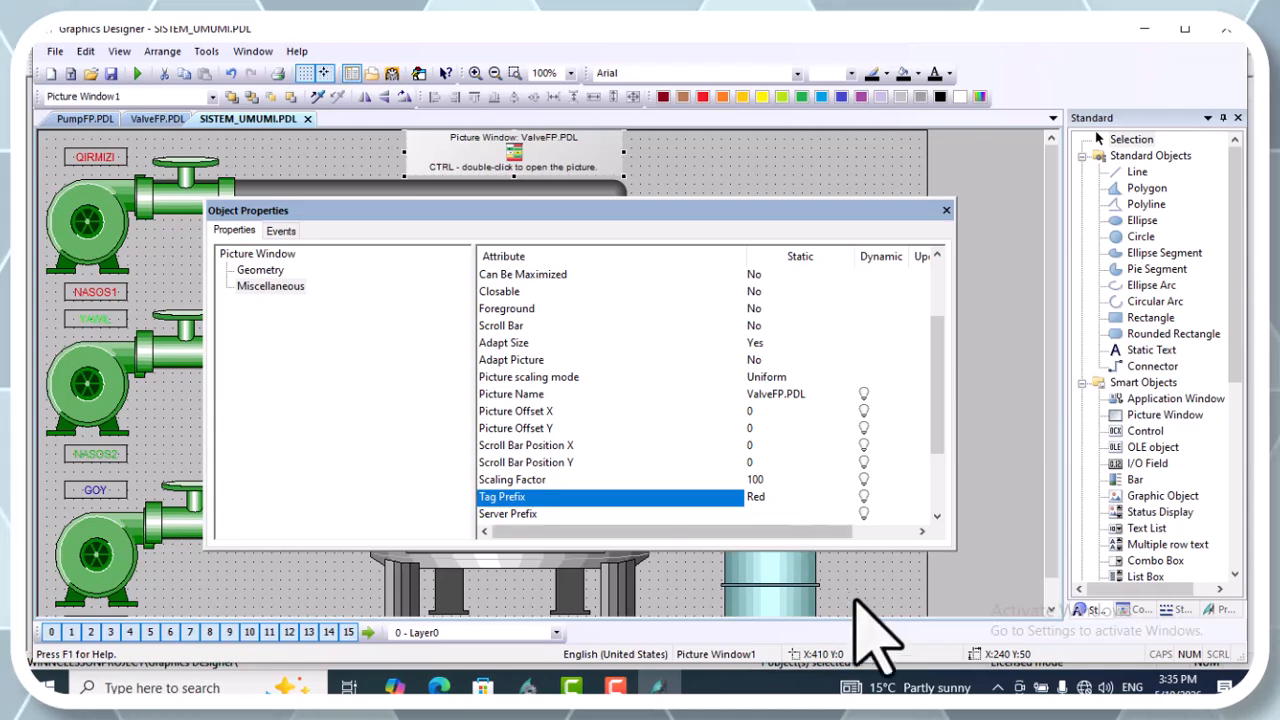
Correct the picture window's title text to "Red Valve" and close its object properties.
scroll(800, 500, "down", 2)
double_click(785, 463)
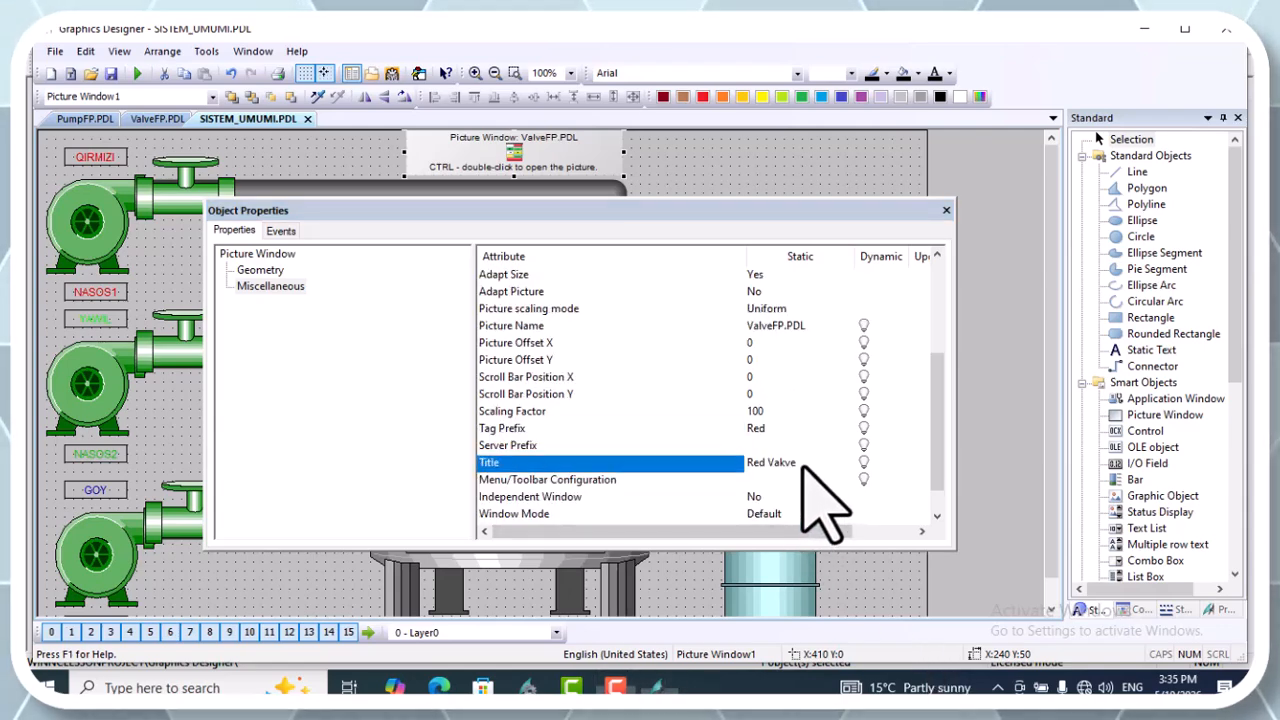
left_click(785, 462)
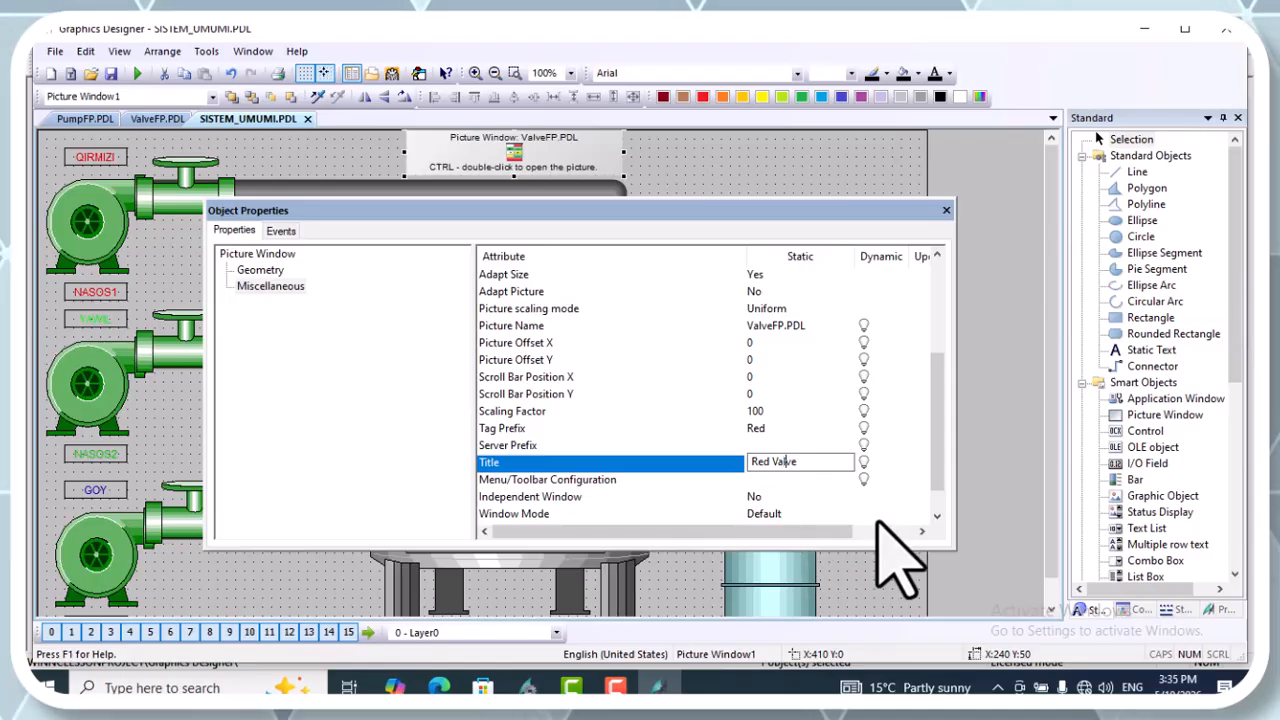
type("l")
key("Return")
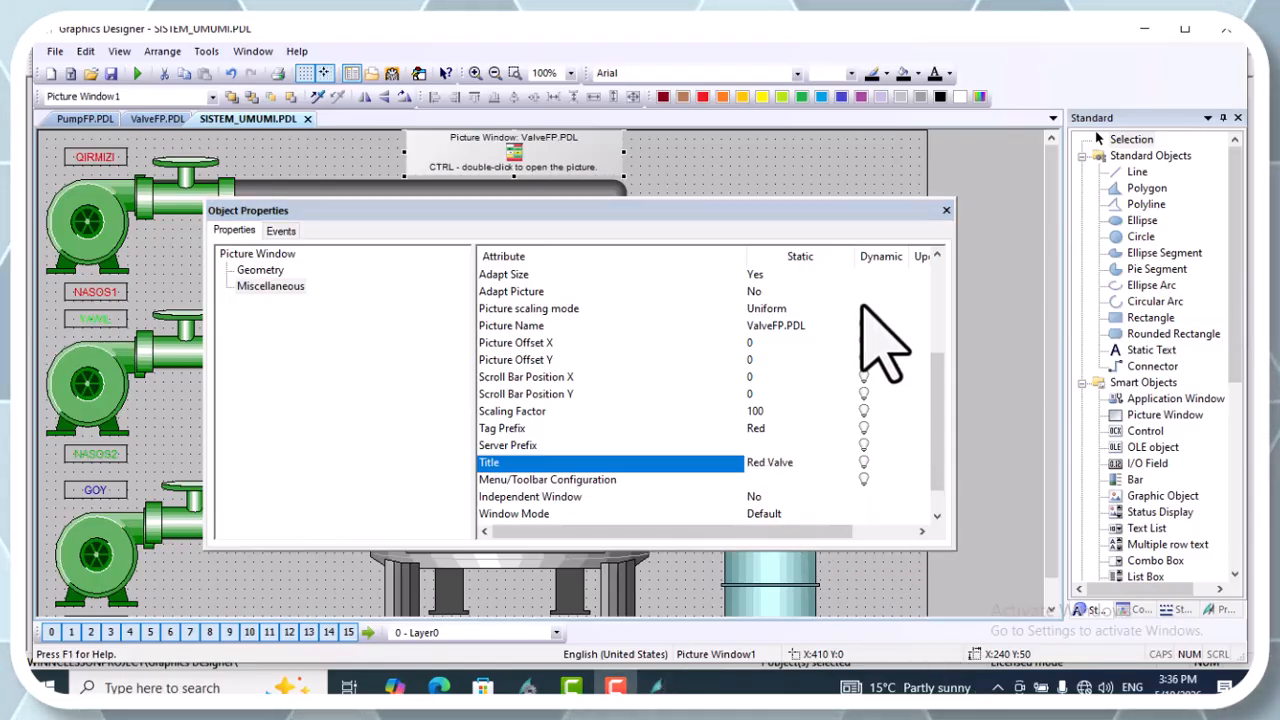
left_click(946, 210)
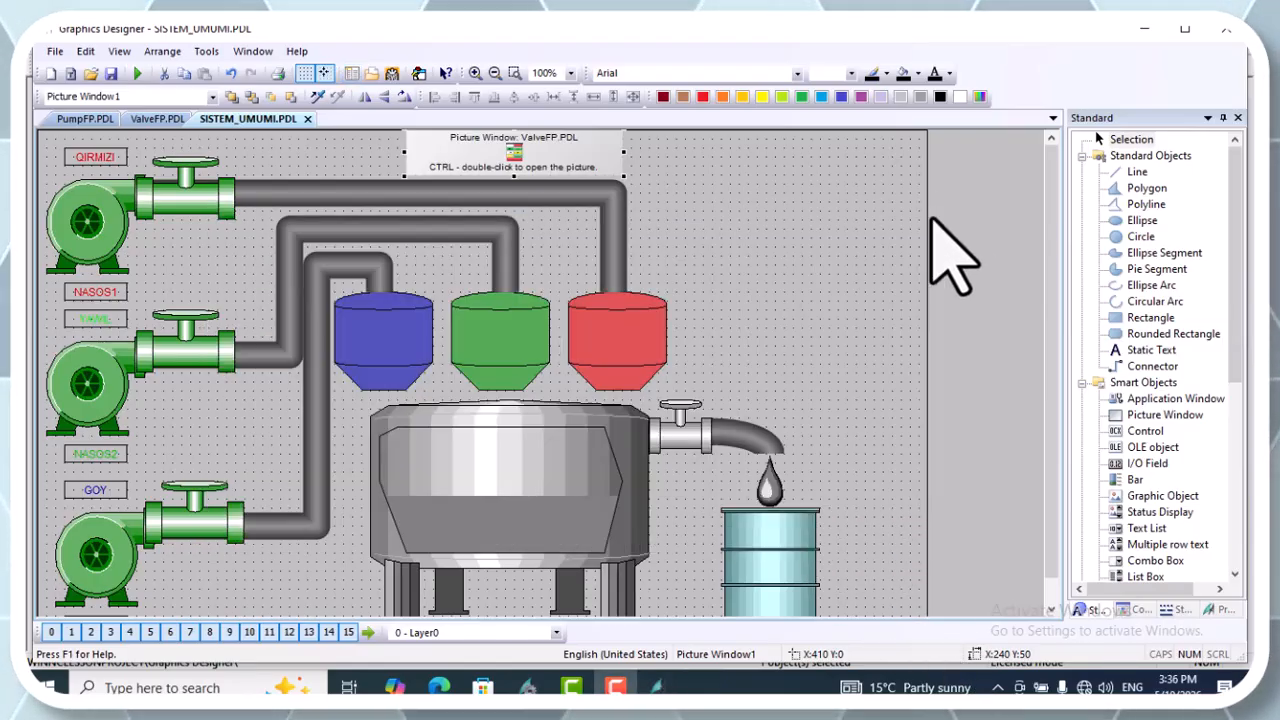
Run the picture in demo-mode runtime and test moving the Red Valve window and closing it with BAGLA.
left_click(137, 74)
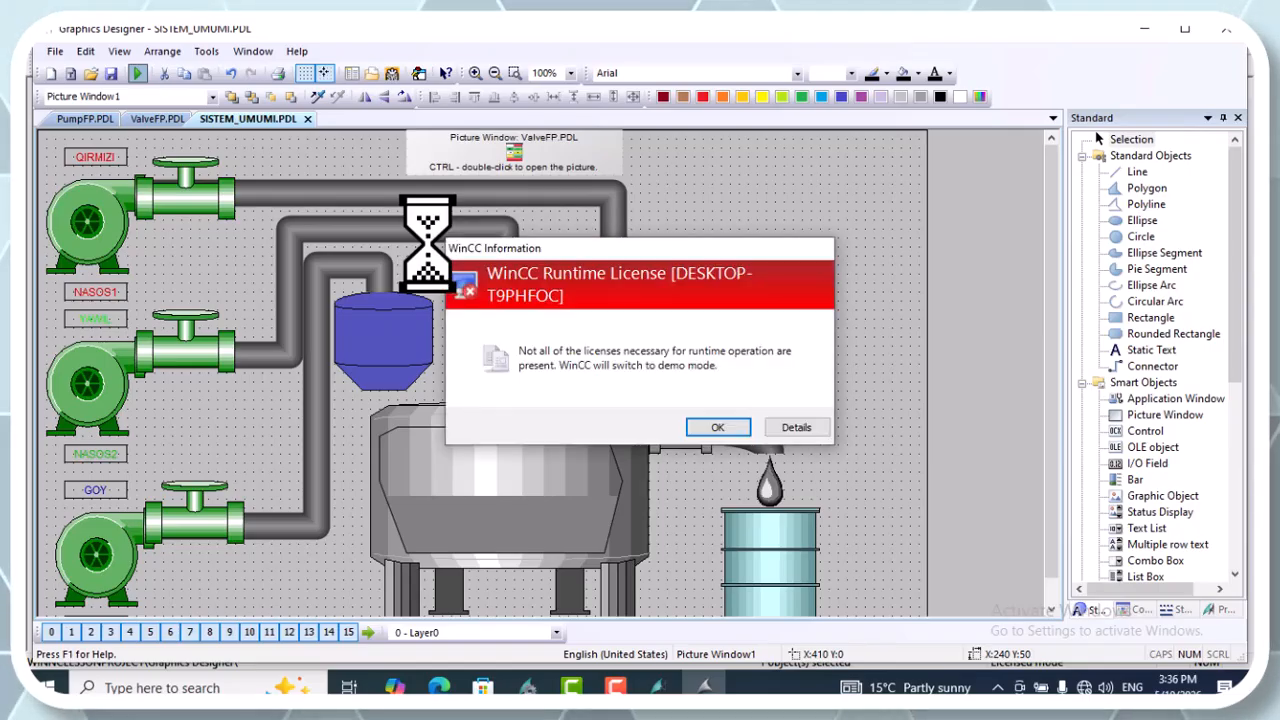
left_click(718, 428)
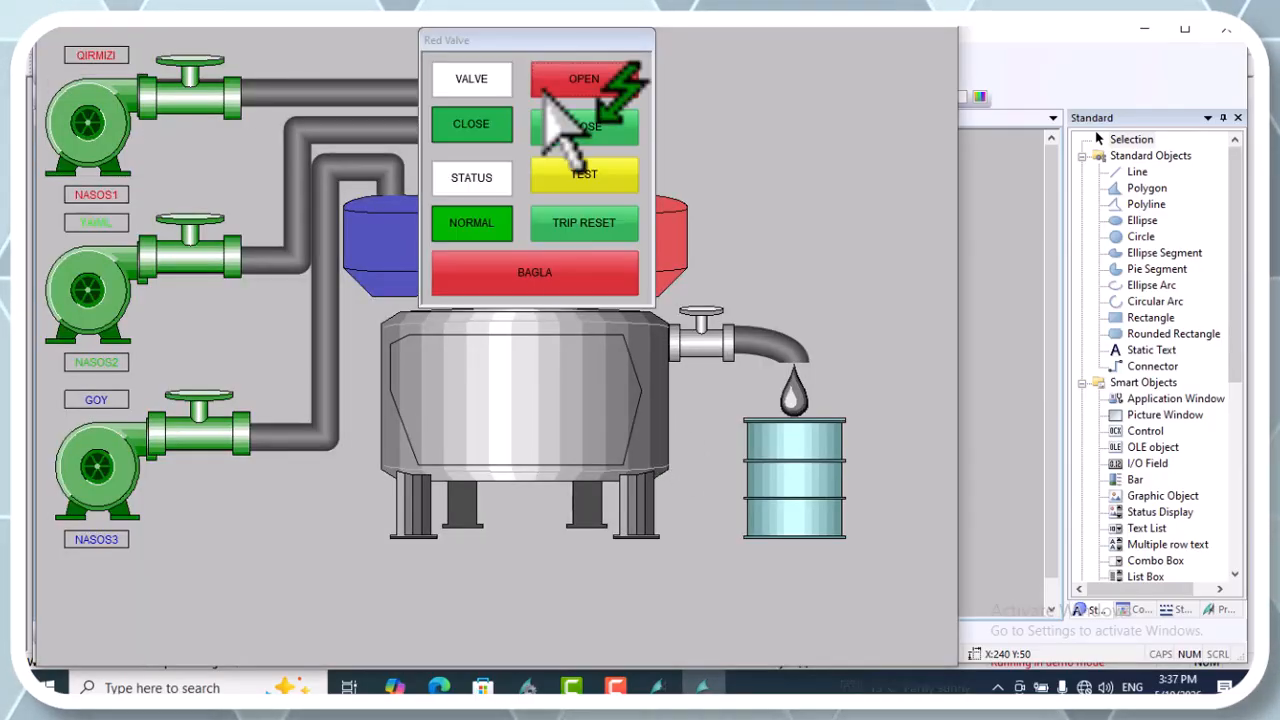
left_click_drag(538, 40, 316, 58)
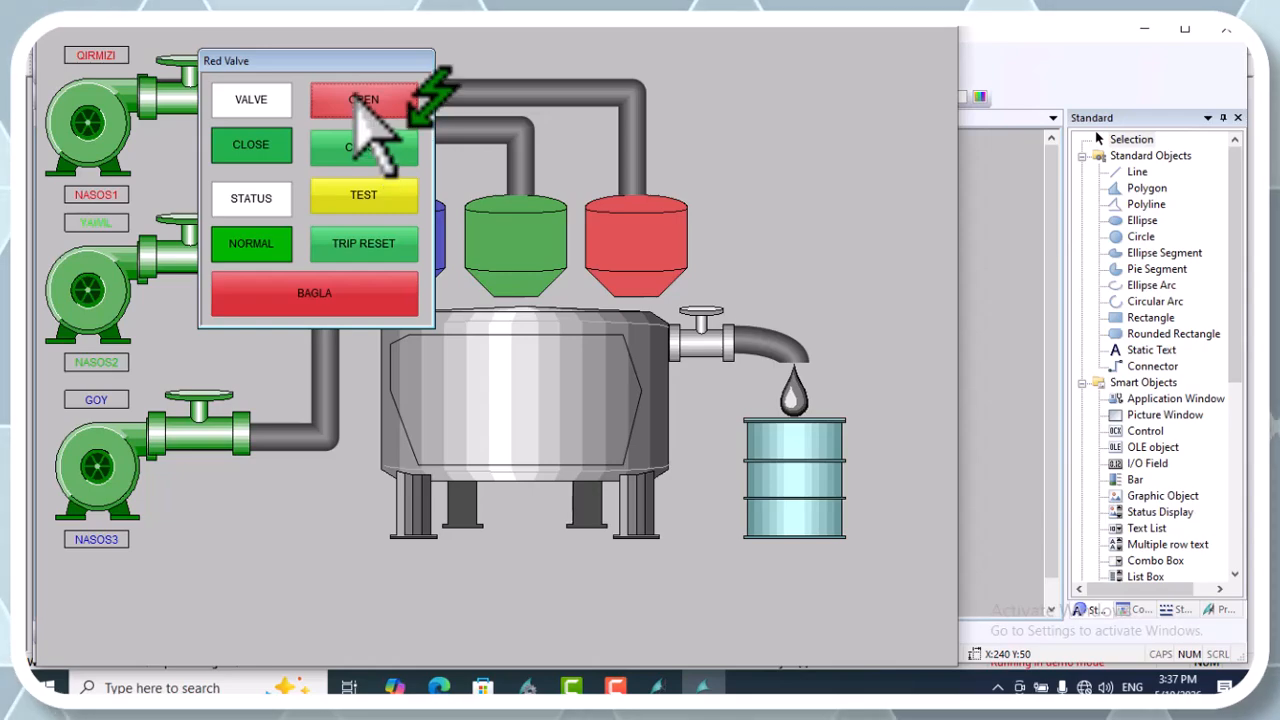
left_click_drag(358, 100, 430, 100)
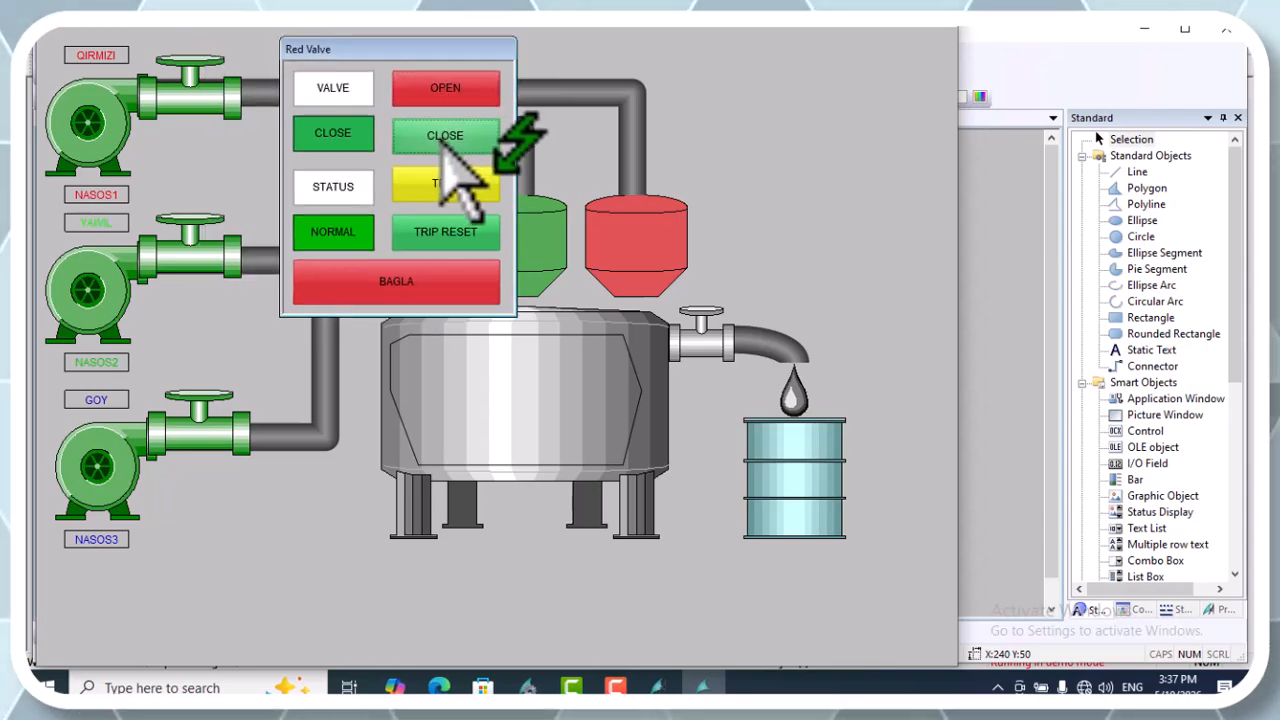
left_click(415, 280)
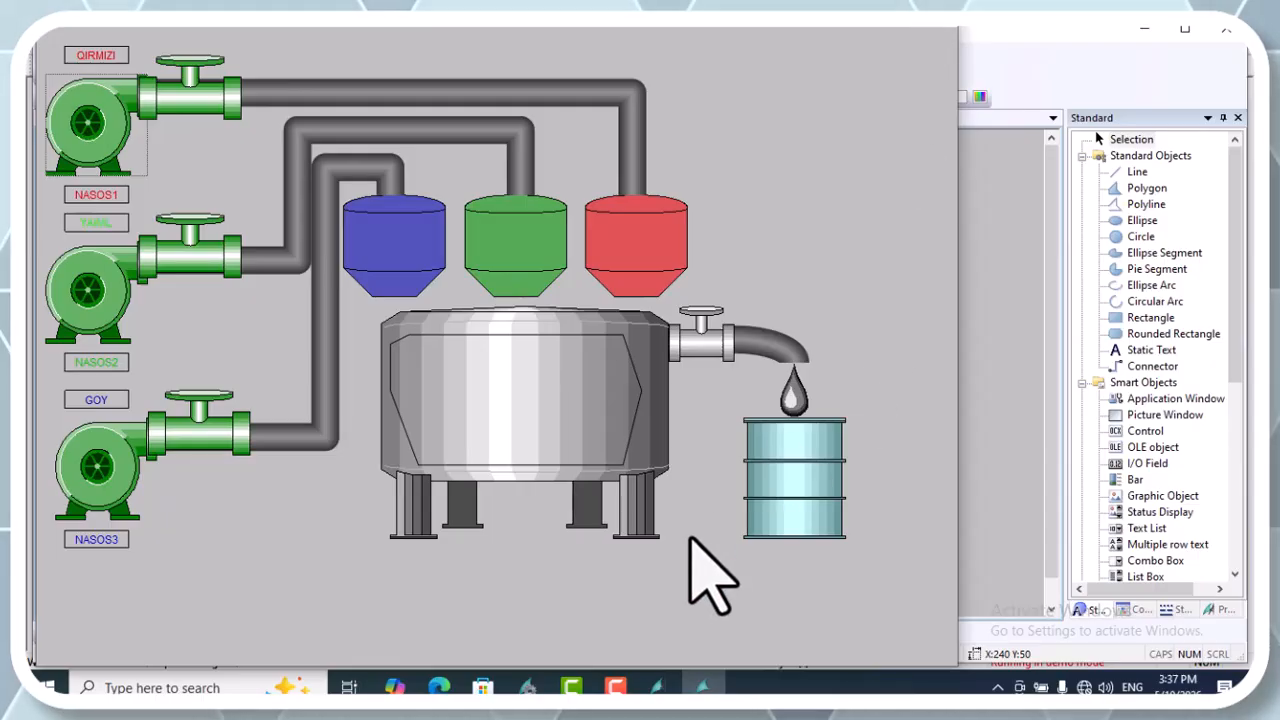
Switch to WinCC Explorer and deactivate the project's runtime.
left_click(657, 686)
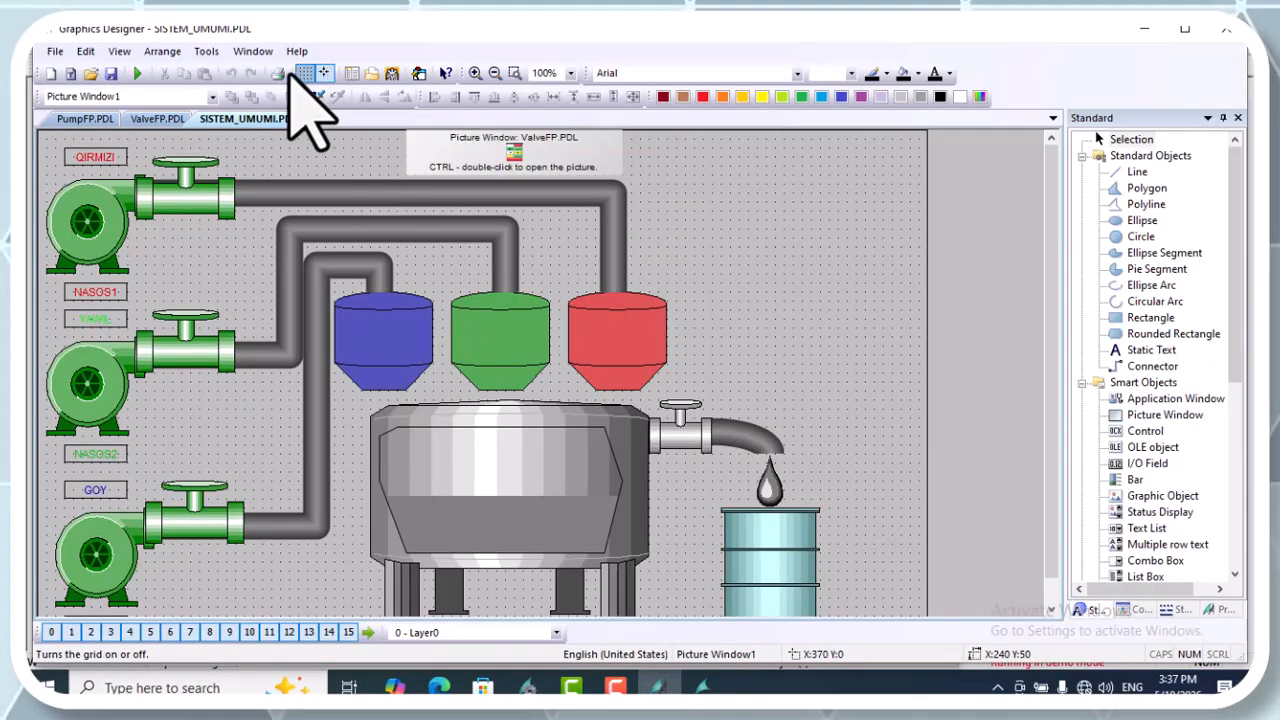
left_click(528, 687)
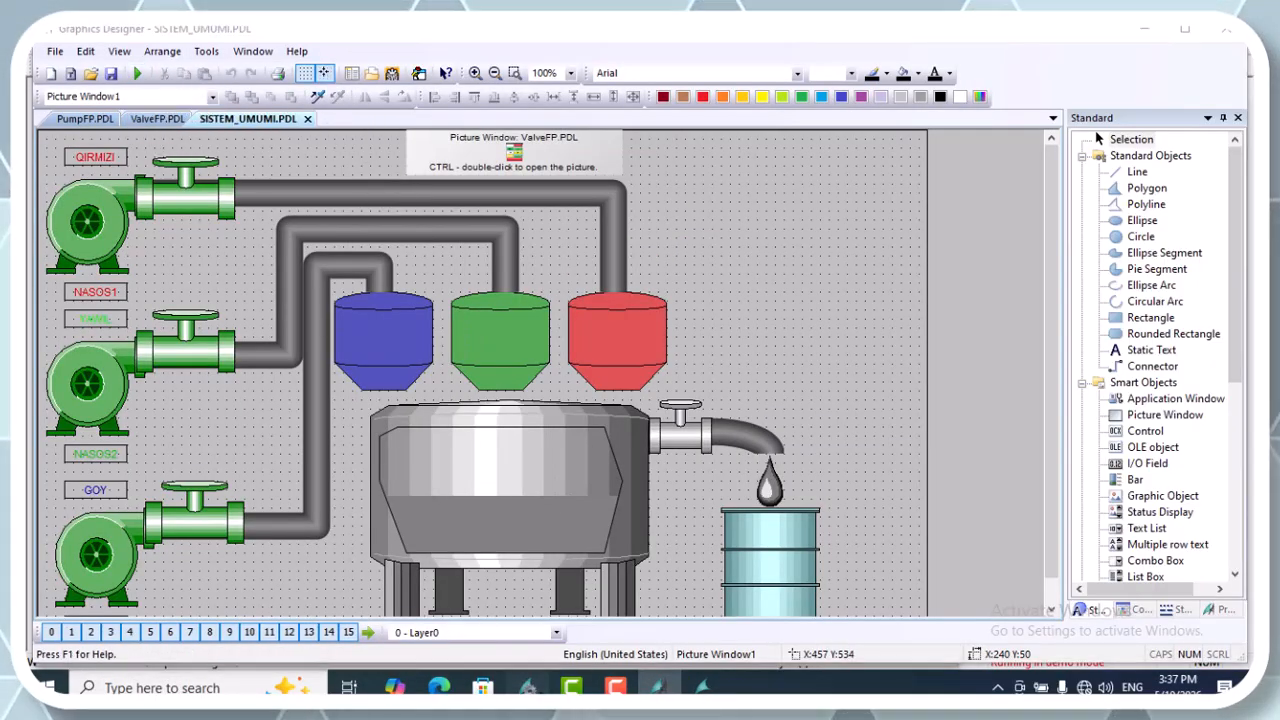
left_click(96, 65)
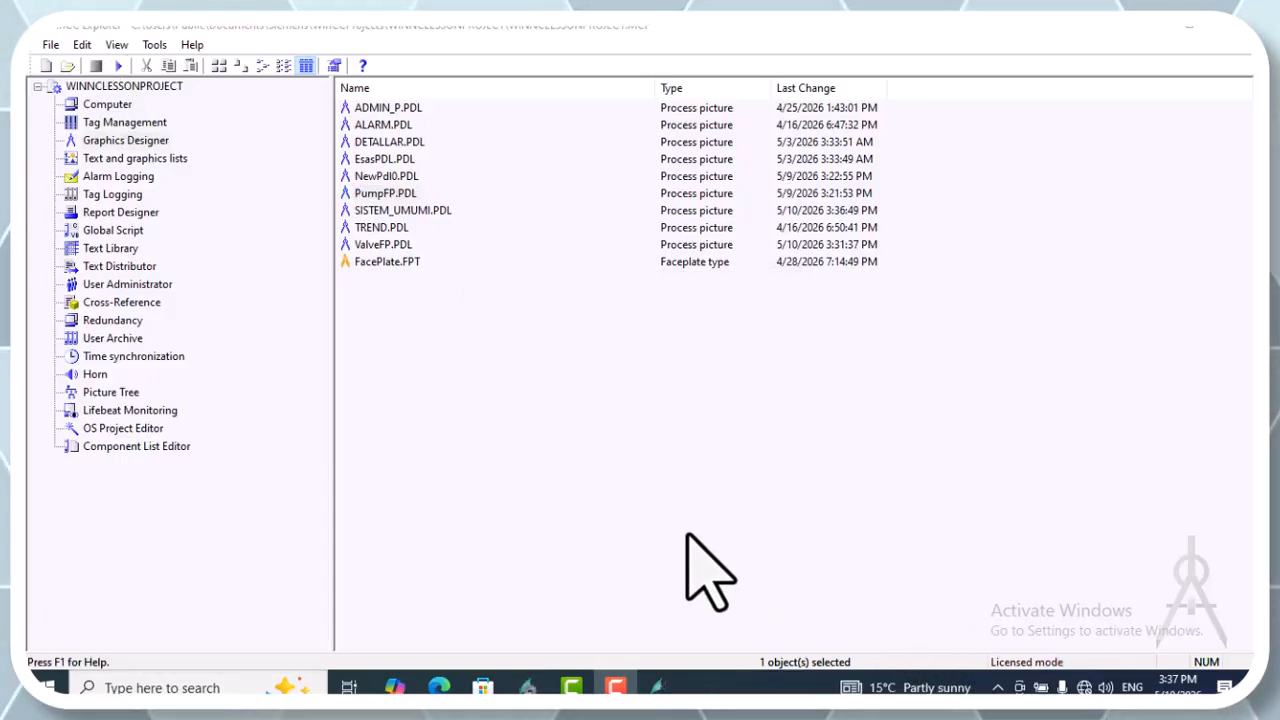
Open the WinCC tag simulator and bring up the project's tag selection for a new simulated tag.
key("super")
type("tag")
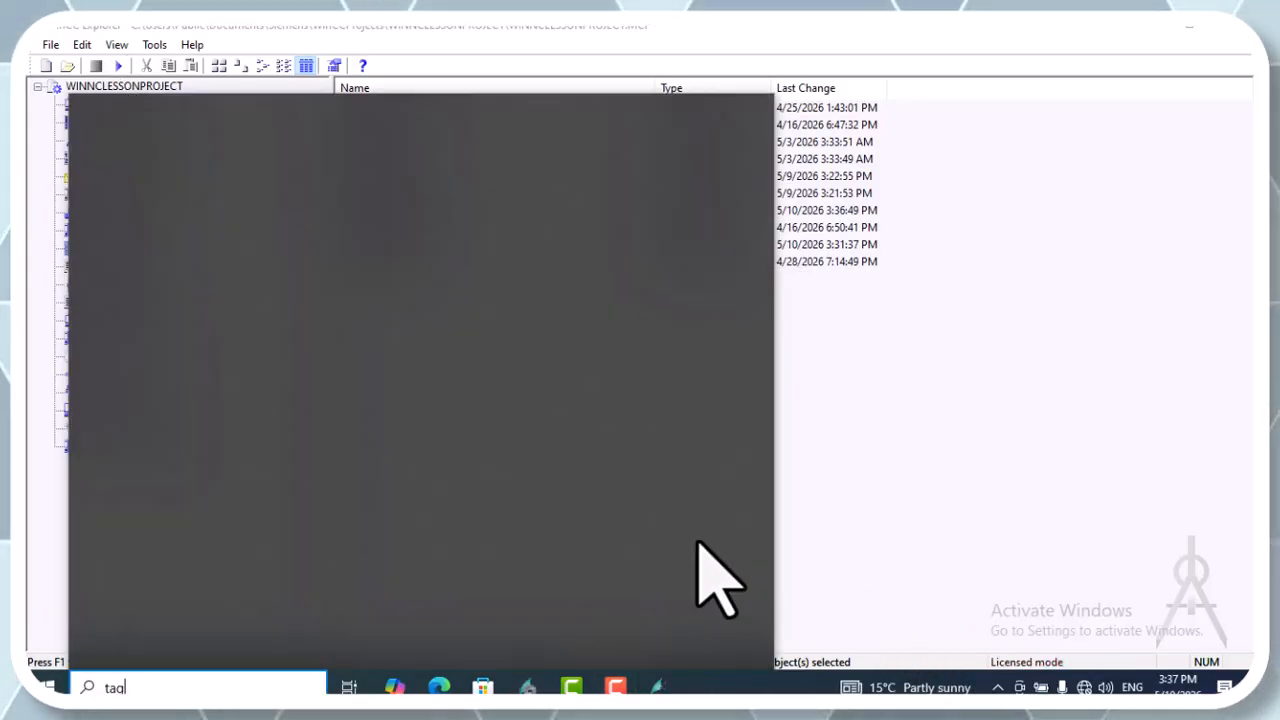
left_click(137, 224)
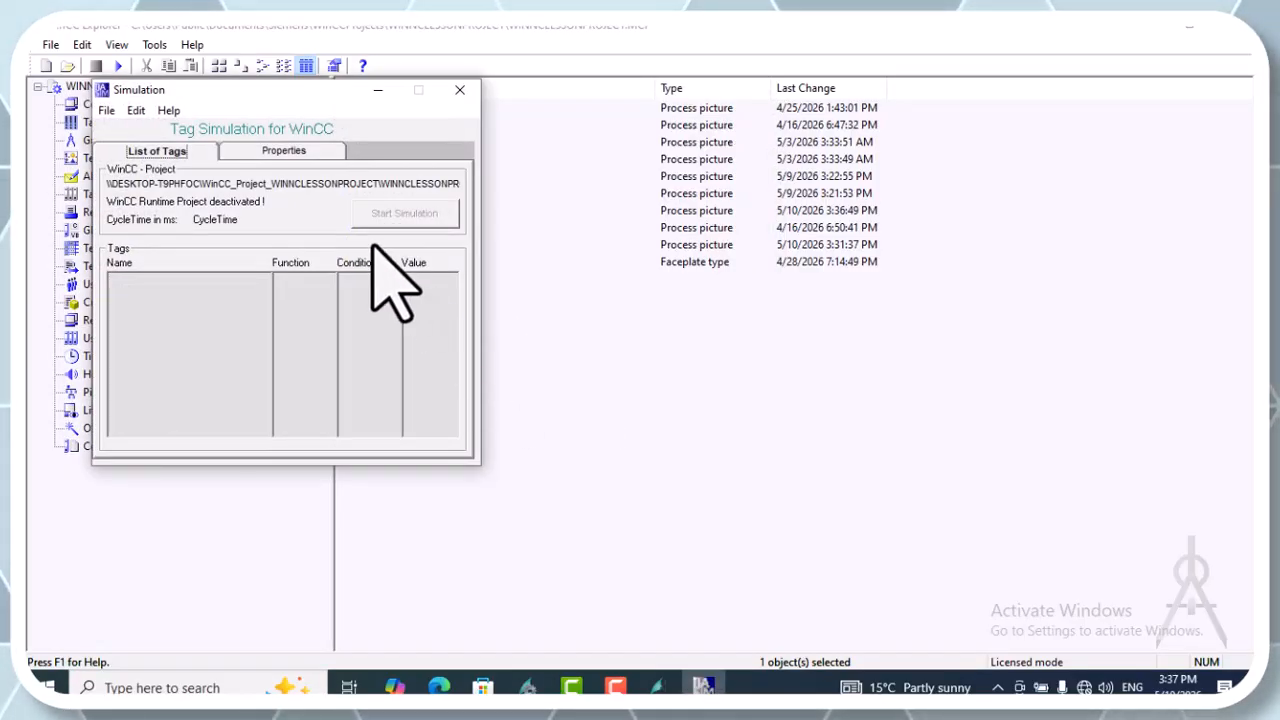
left_click(137, 111)
left_click(168, 129)
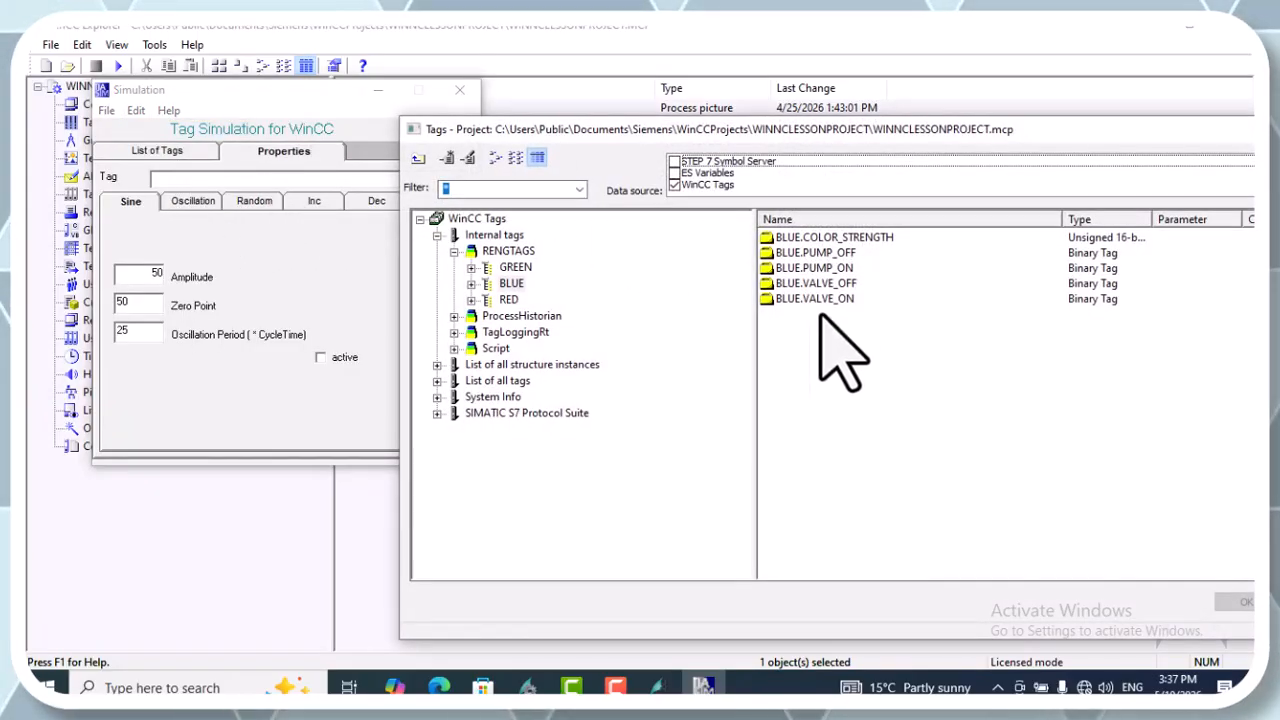
Try to add the tags BLUE.PUMP_OFF, BLUE.PUMP_ON, BLUE.VALVE_OFF and BLUE.VALVE_ON to the simulation all at once.
left_click(822, 256)
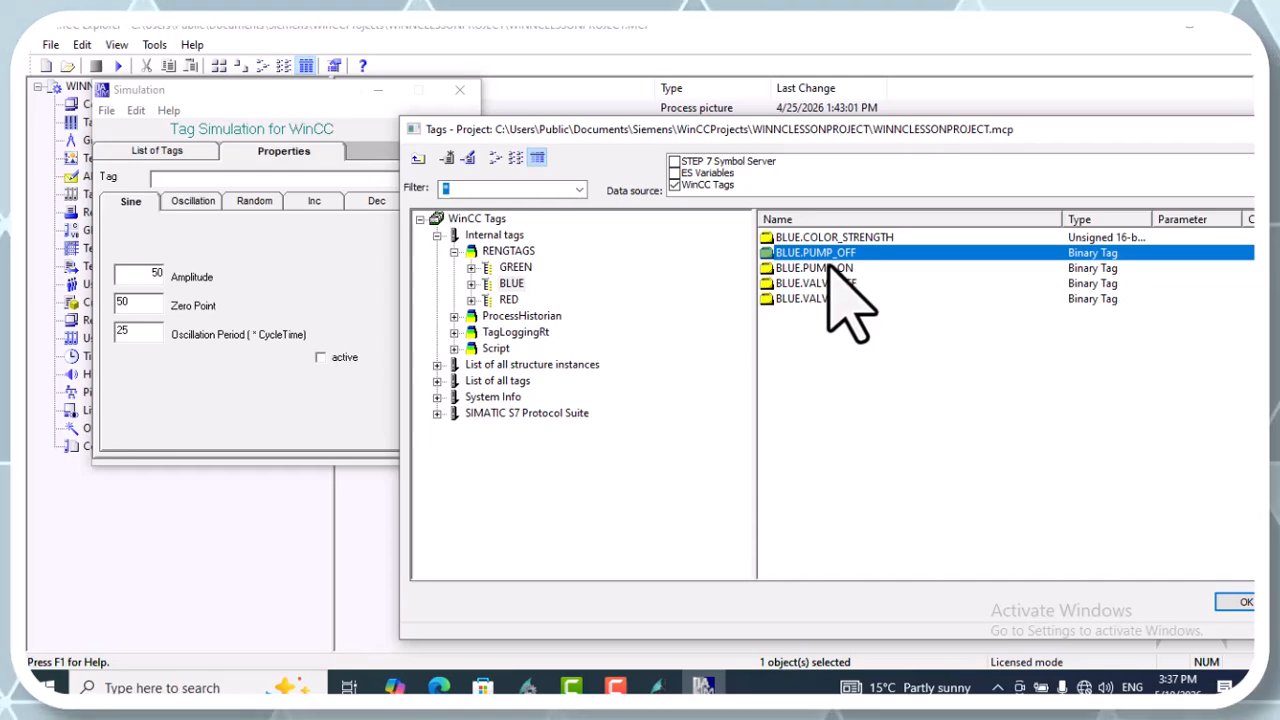
left_click_drag(829, 260, 820, 300)
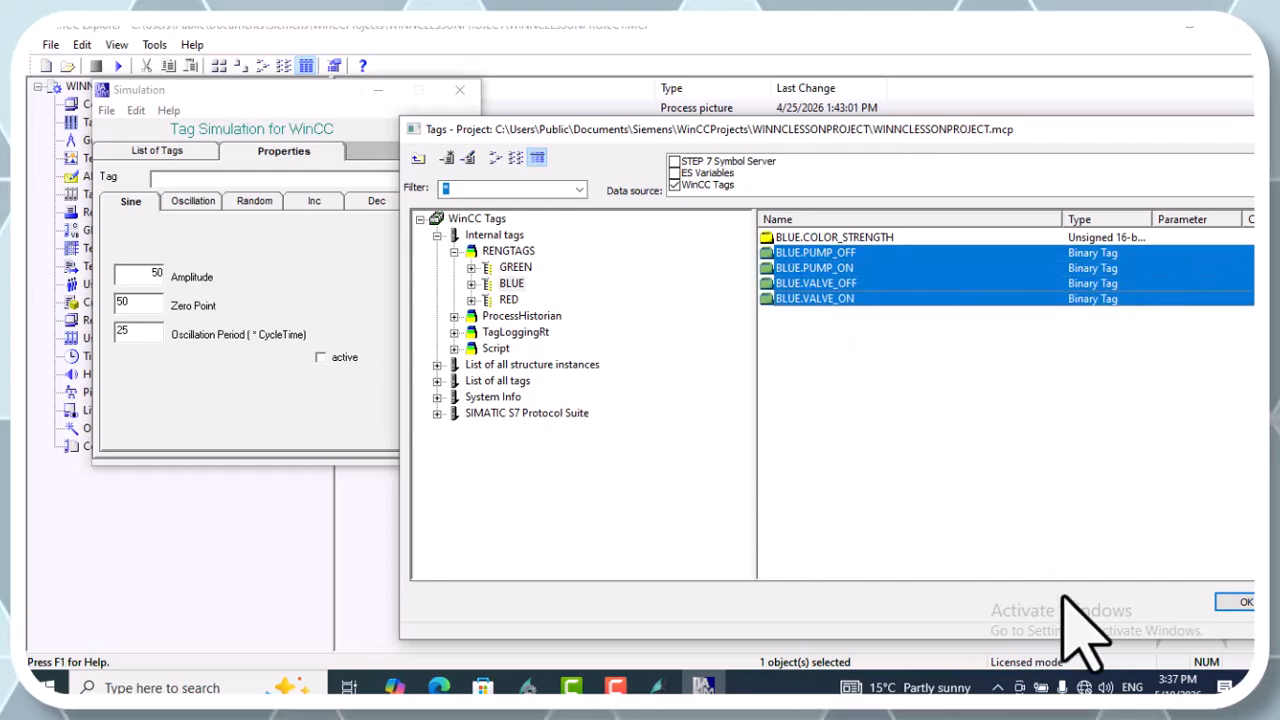
left_click(1240, 603)
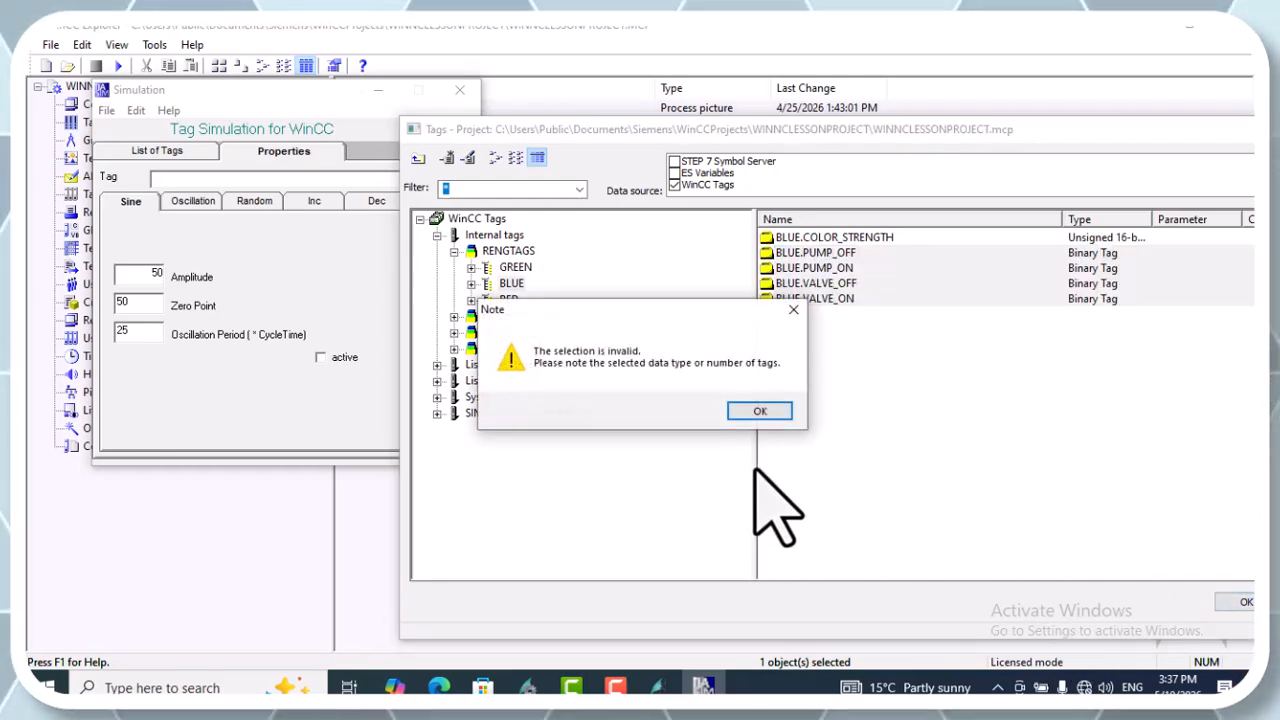
left_click(760, 412)
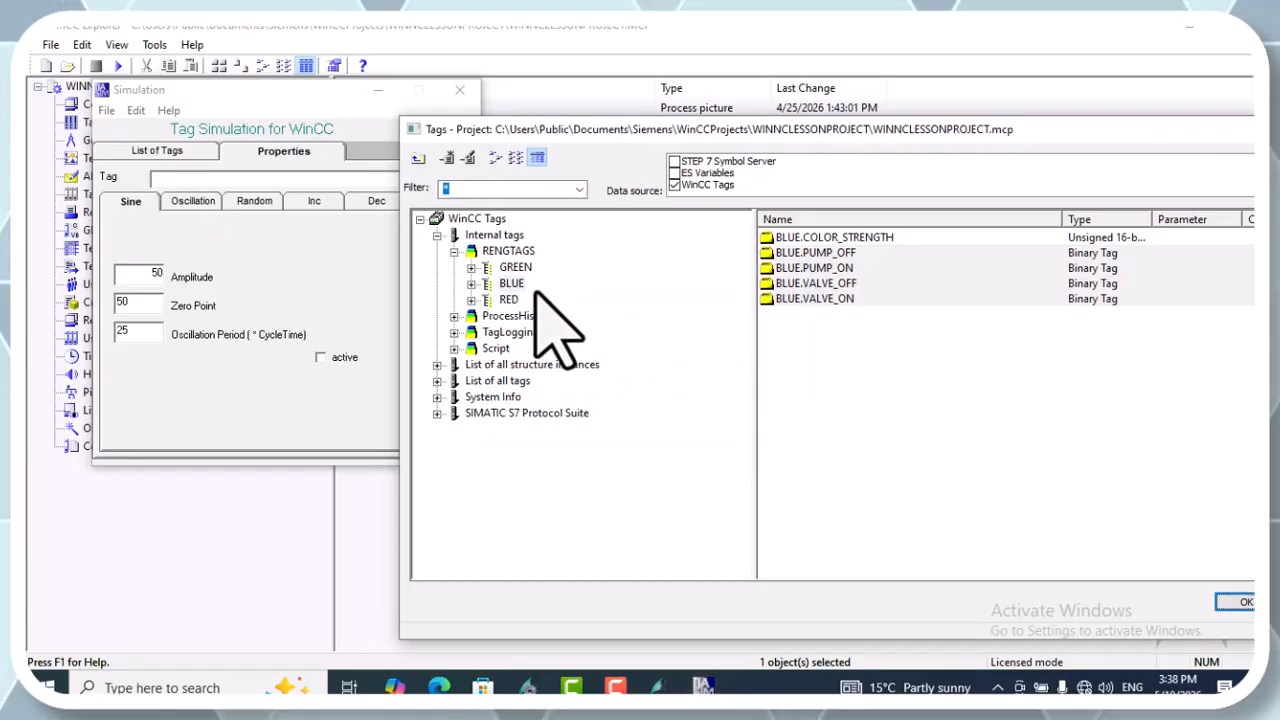
Pick GREEN.PUMP_OFF from the GREEN structure as the tag to simulate.
left_click(480, 270)
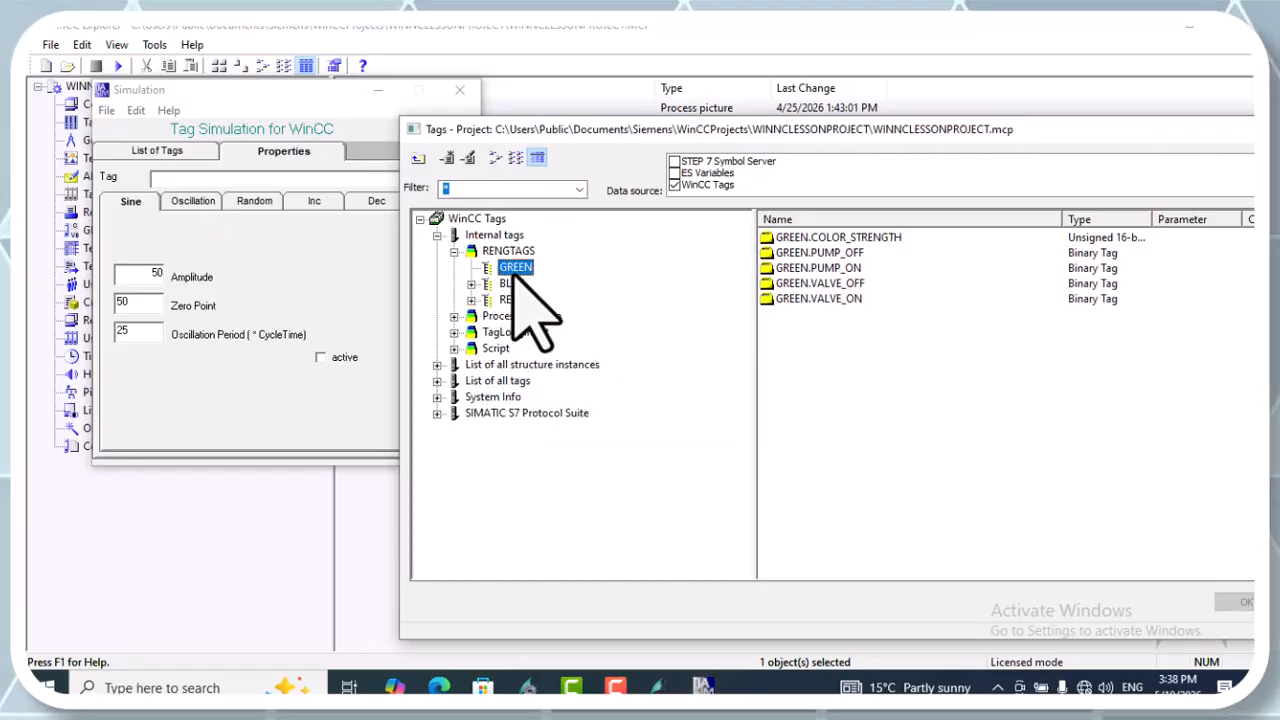
left_click(826, 254)
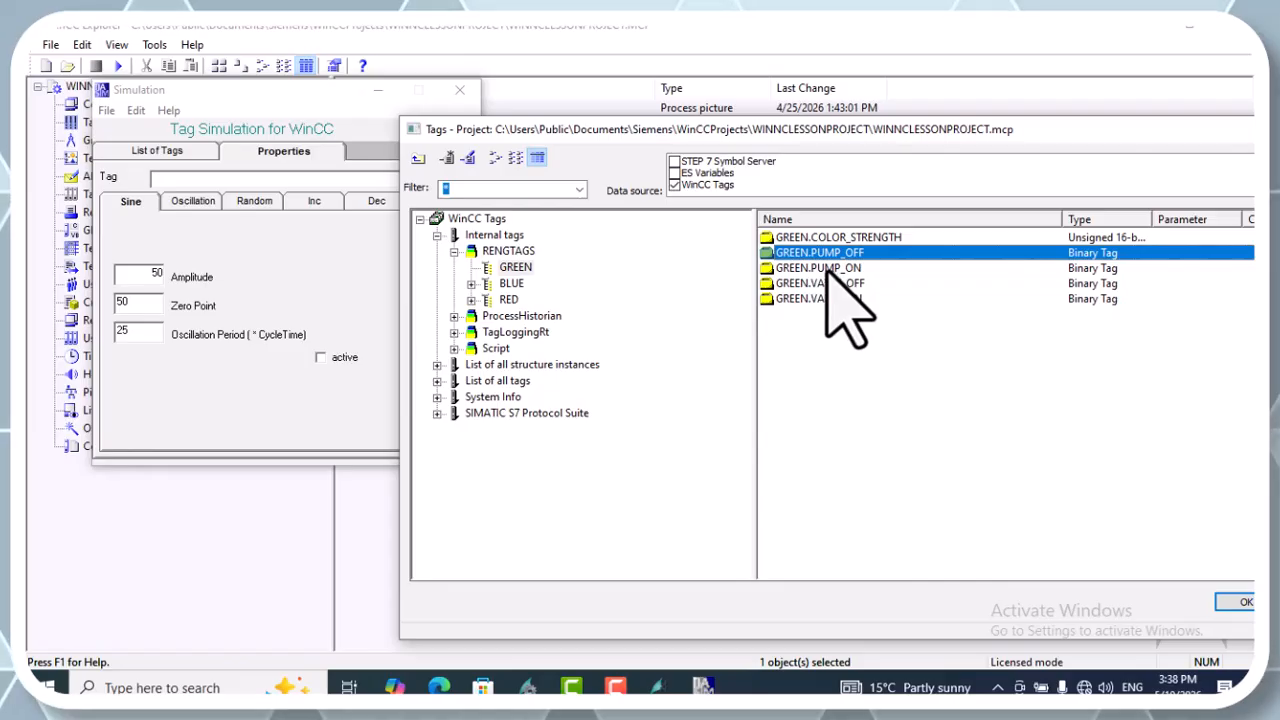
left_click(1240, 601)
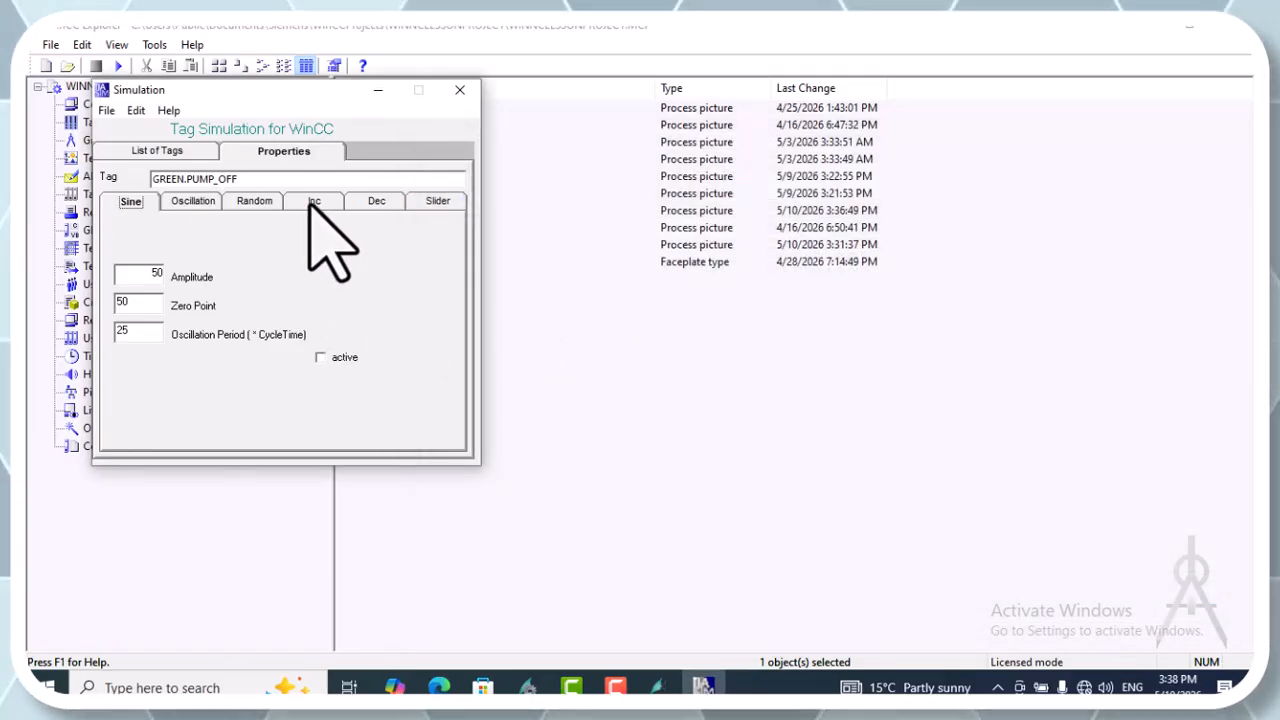
double_click(150, 179)
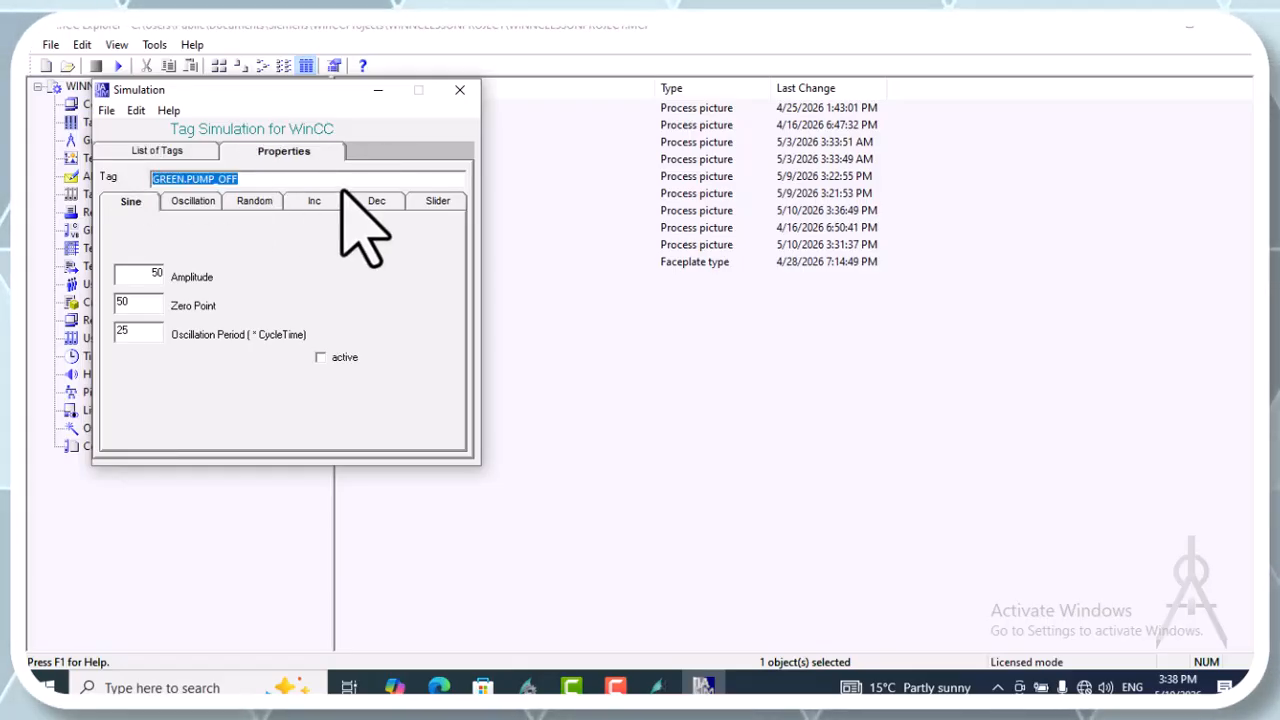
Start another simulated tag, try taking RED.PUMP_ON and RED.VALVE_OFF together, and choose the single tag RED.VALVE_ON instead.
left_click(138, 112)
left_click(150, 131)
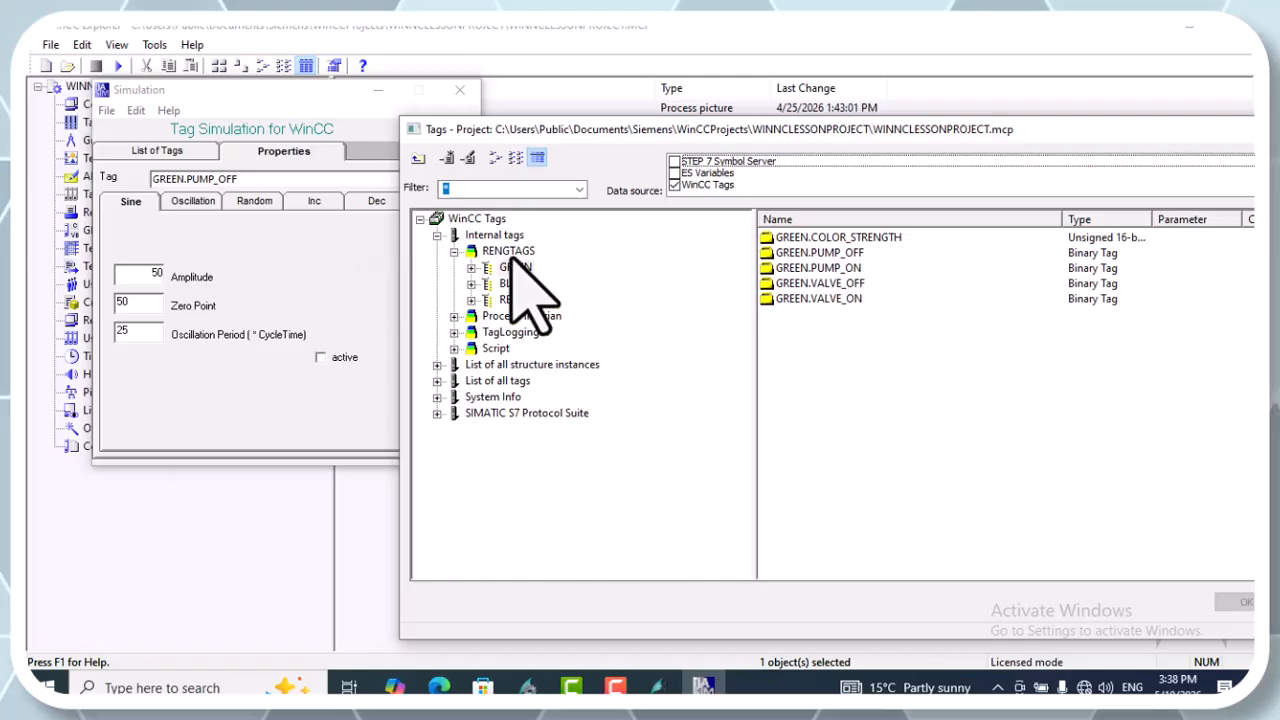
left_click(506, 299)
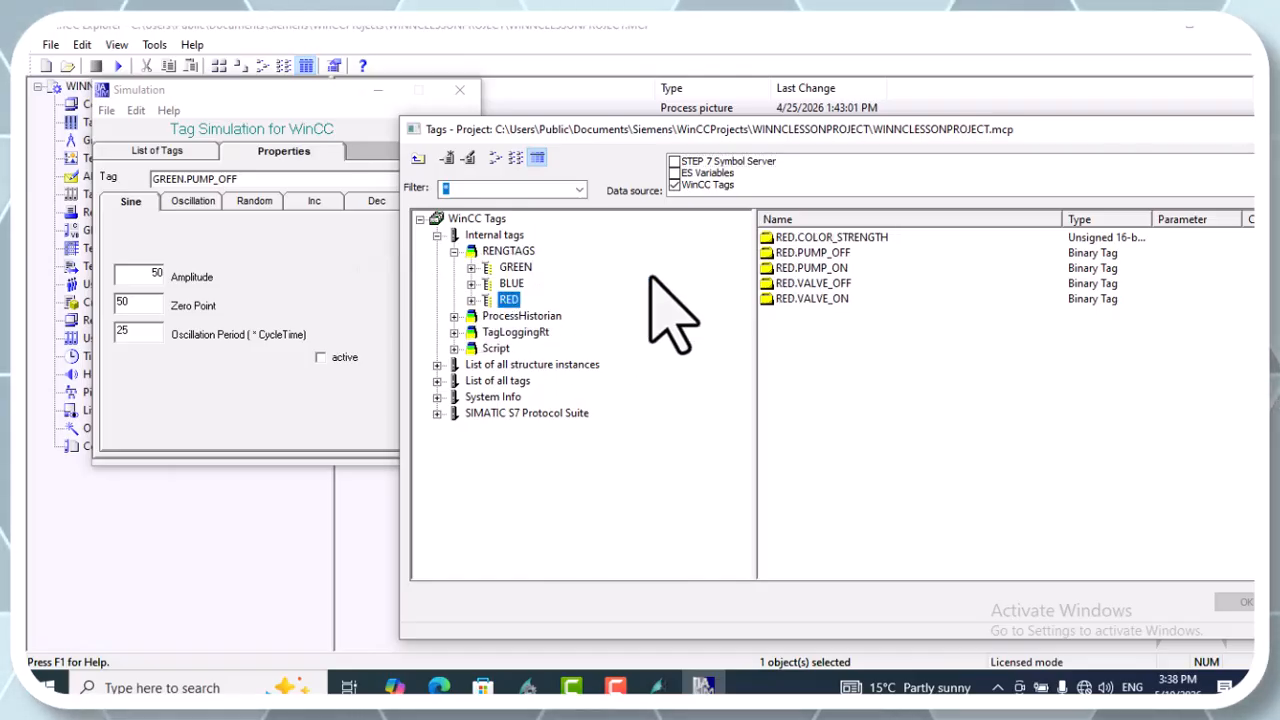
left_click(810, 284)
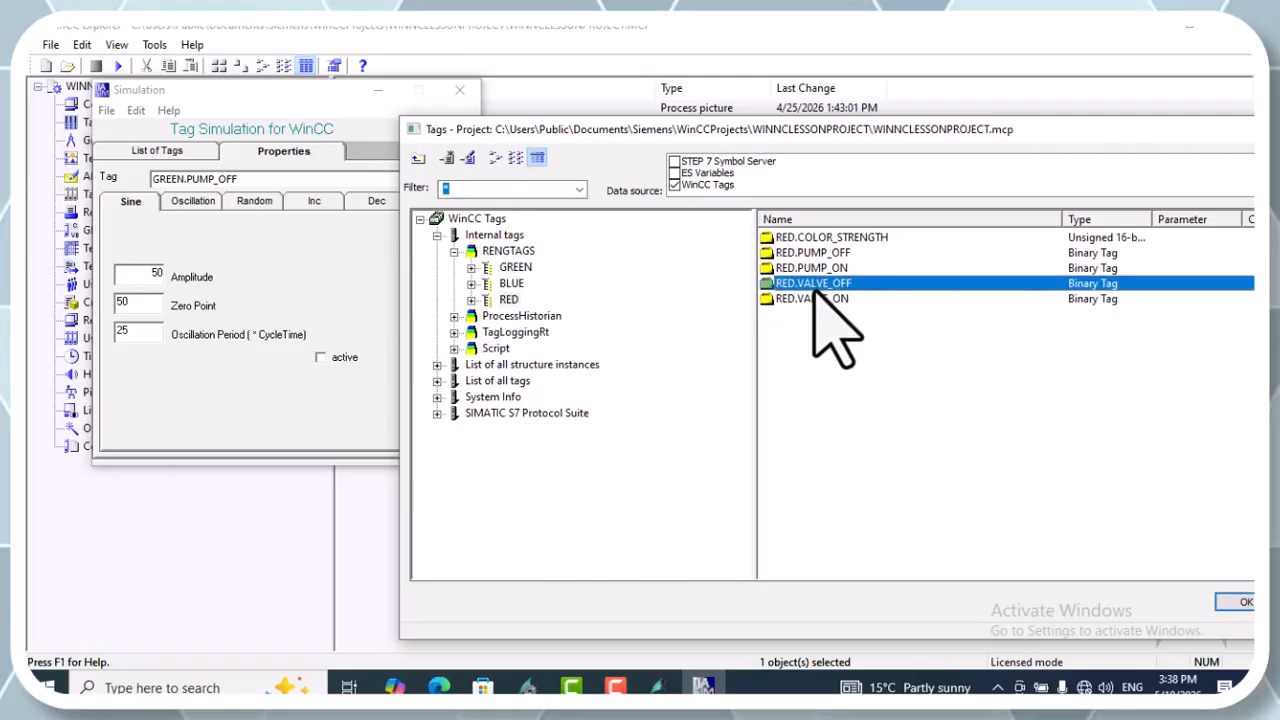
left_click(819, 269, "ctrl")
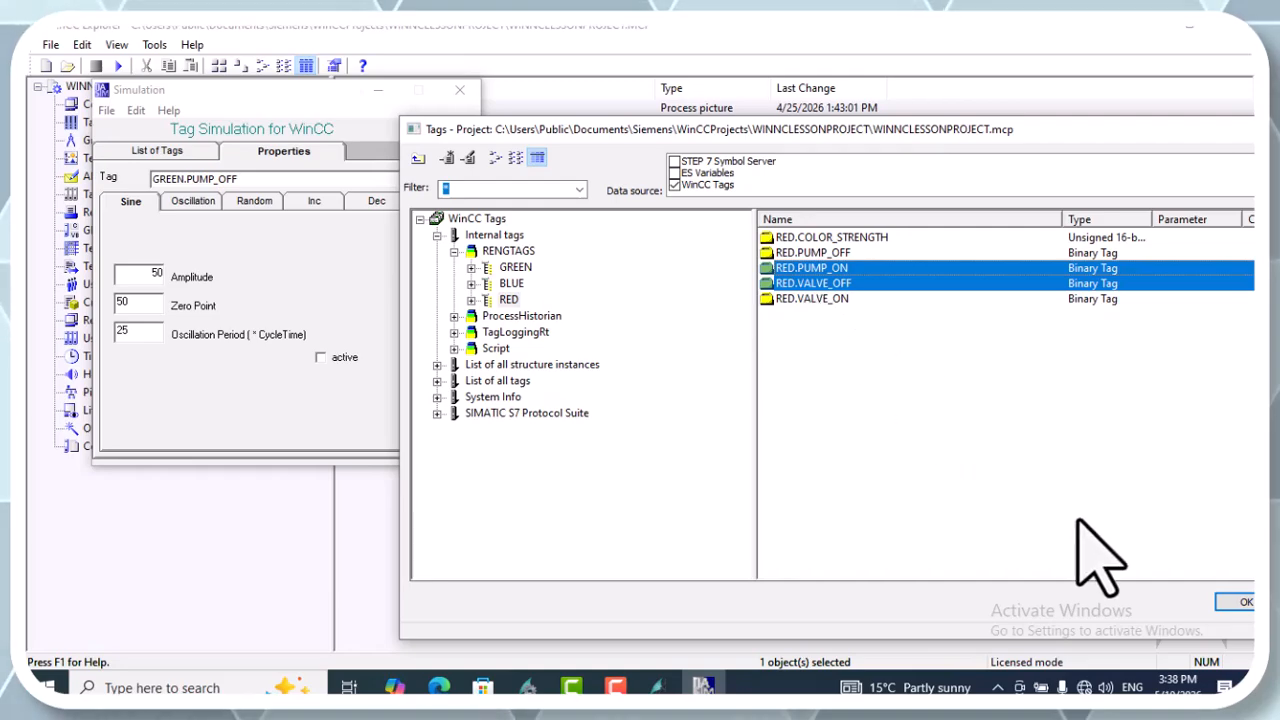
left_click(1240, 603)
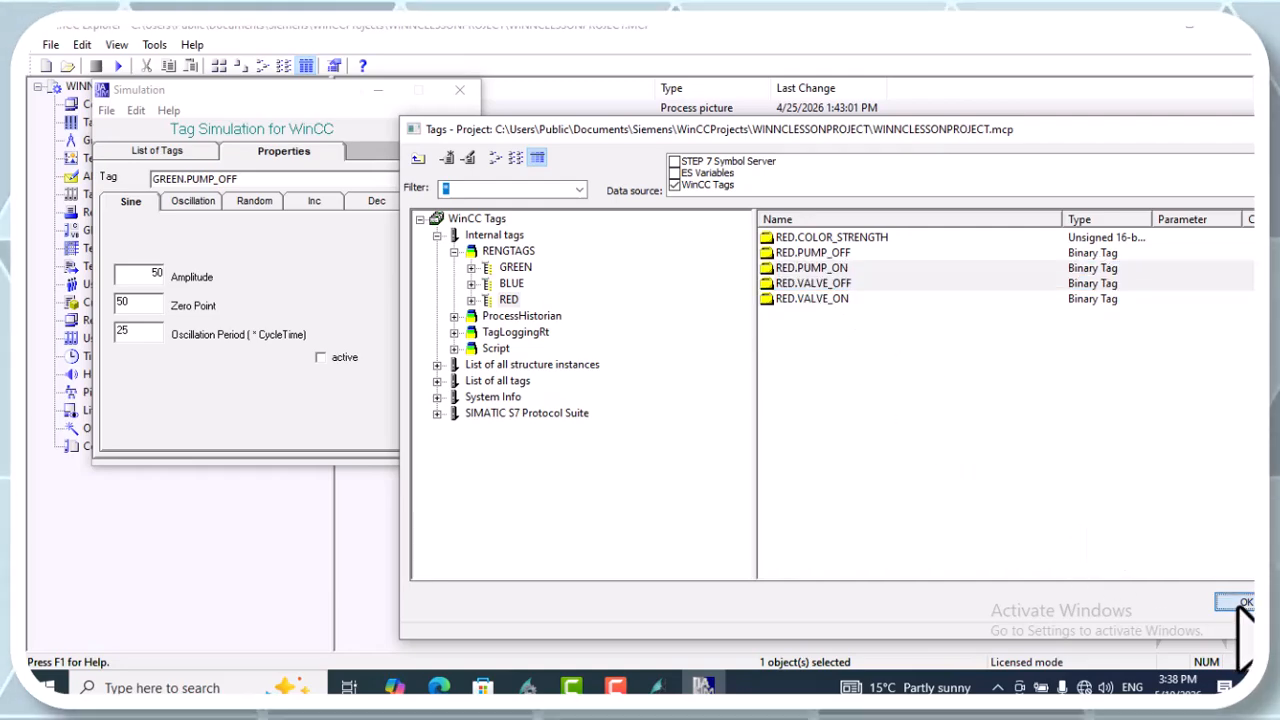
left_click(812, 298)
left_click(1240, 601)
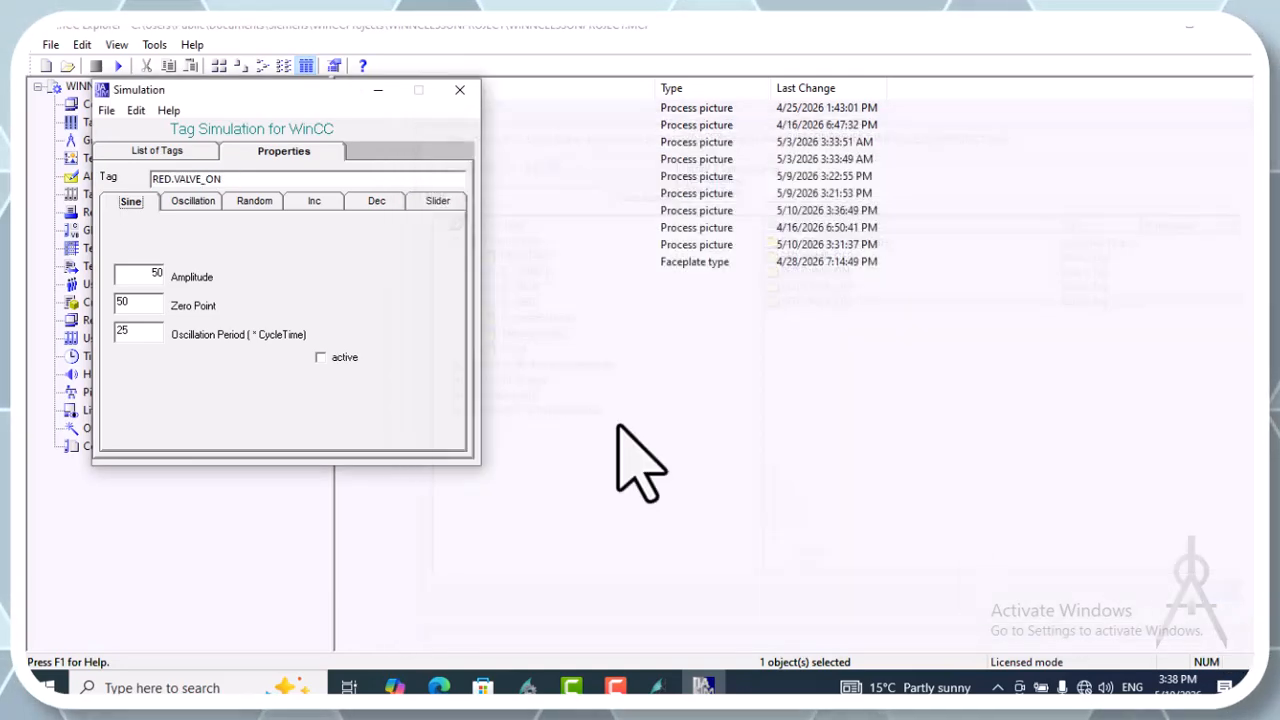
Compare the simulation functions for RED.VALVE_ON, activate Inc from 0 to 200, and check the simulated tag list.
left_click(320, 357)
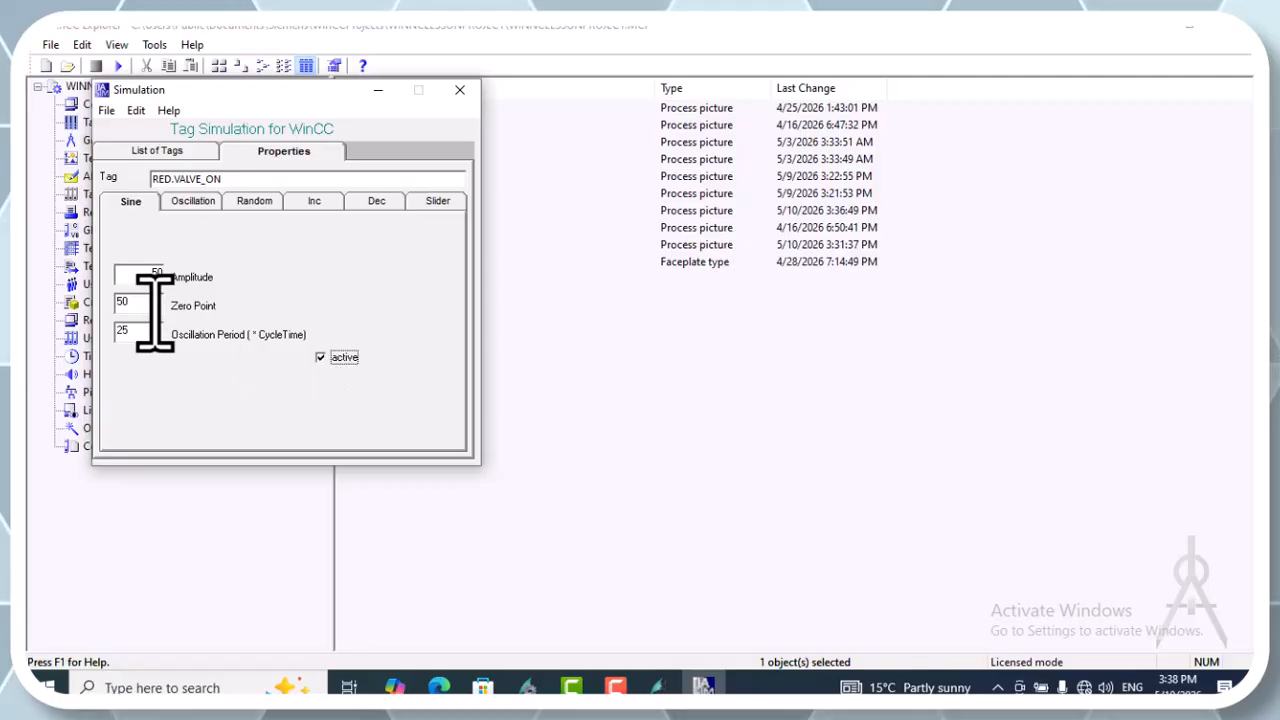
left_click(262, 203)
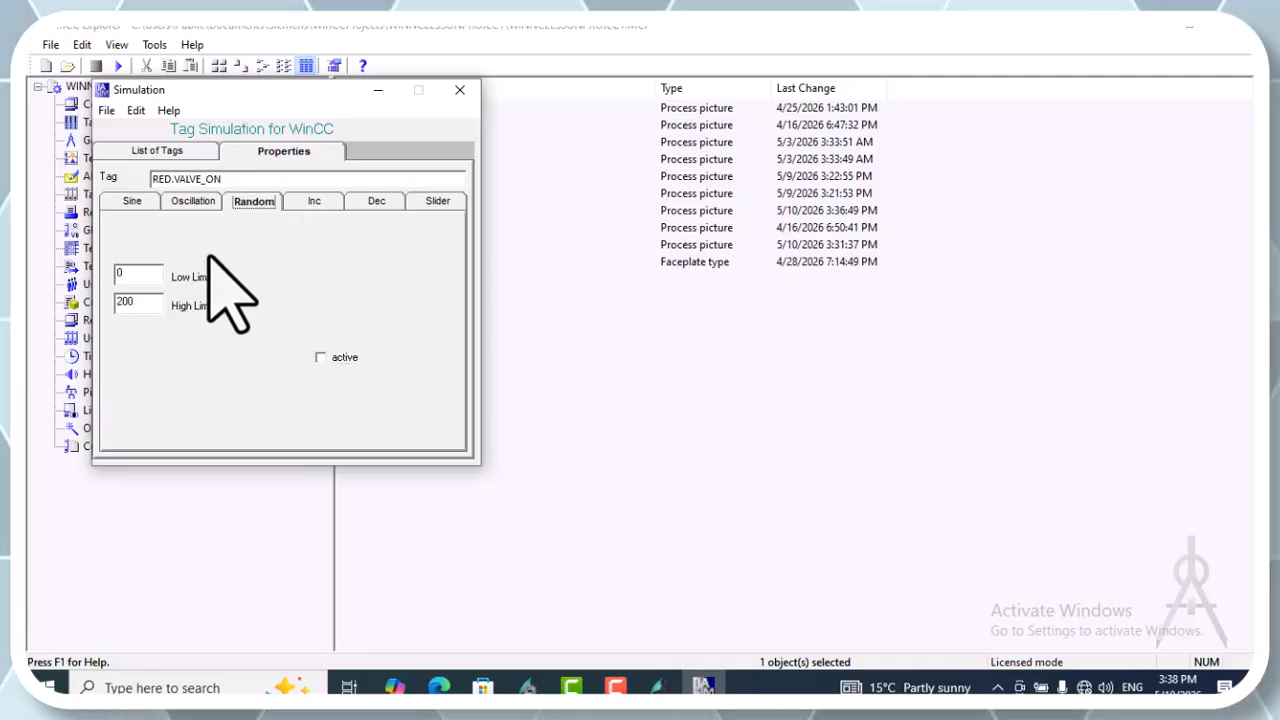
left_click(310, 202)
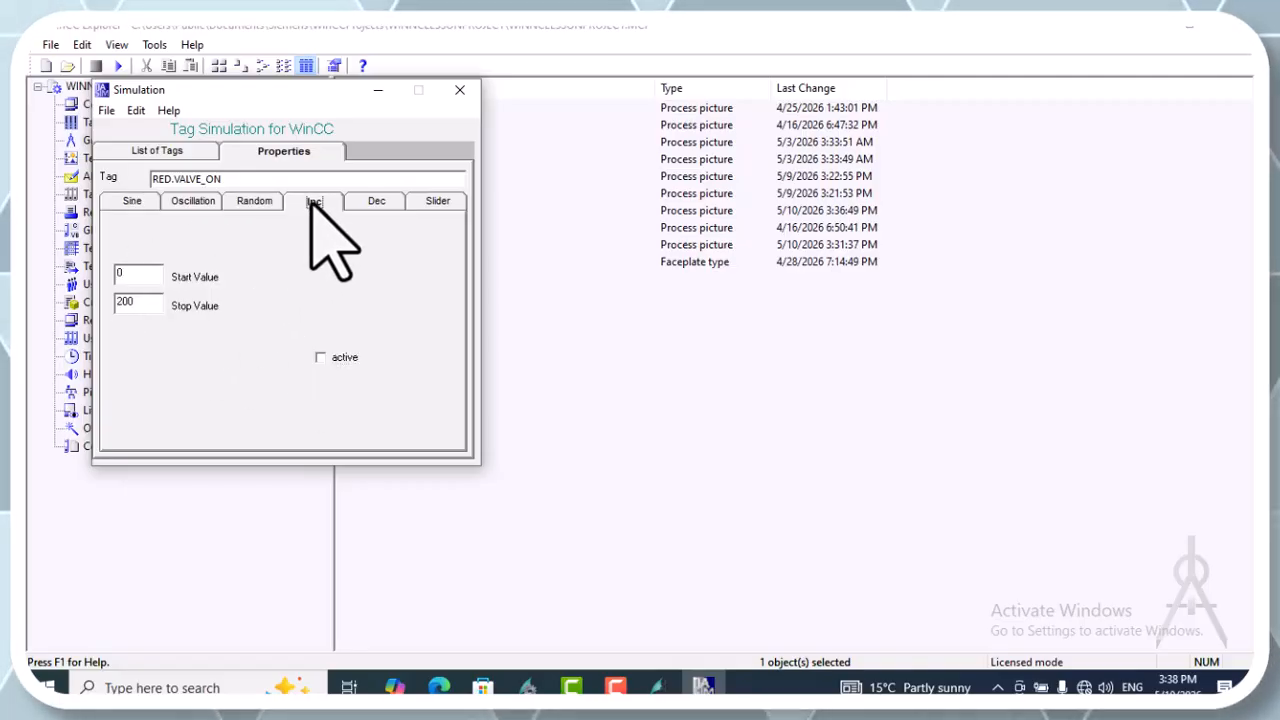
left_click(254, 203)
left_click(195, 202)
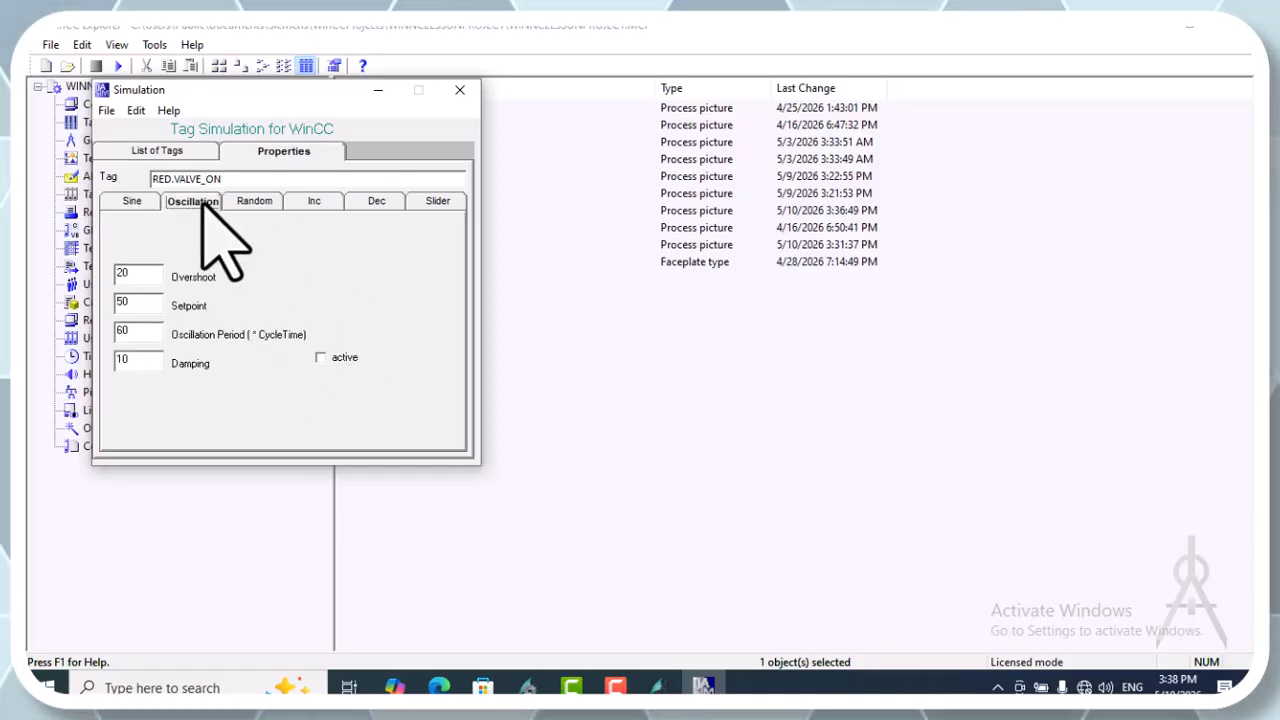
left_click(152, 200)
left_click(243, 204)
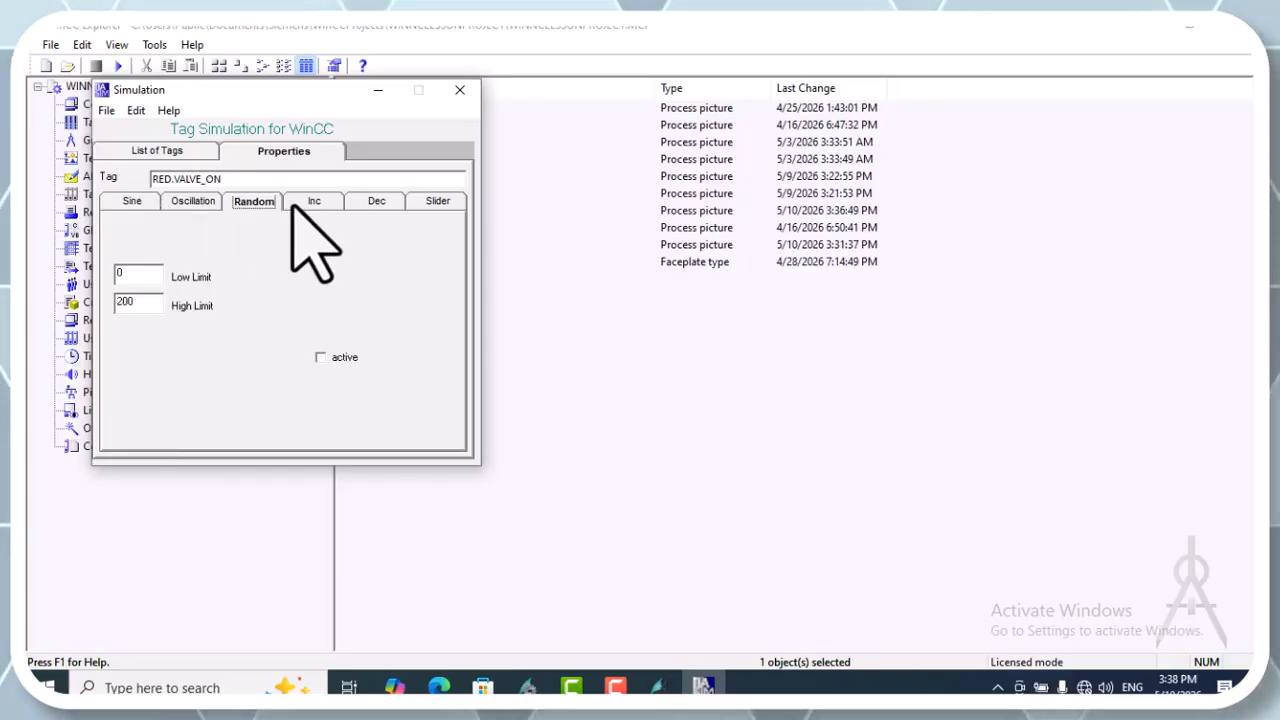
left_click(300, 204)
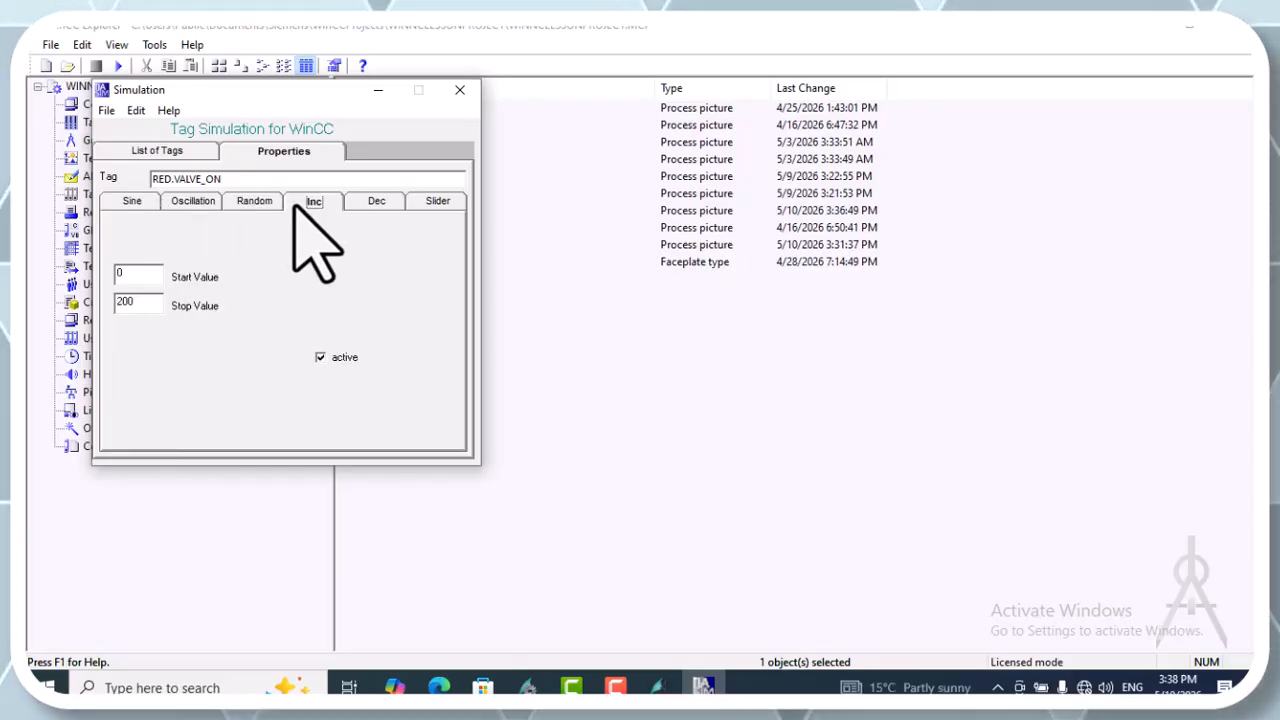
left_click(380, 202)
left_click(133, 201)
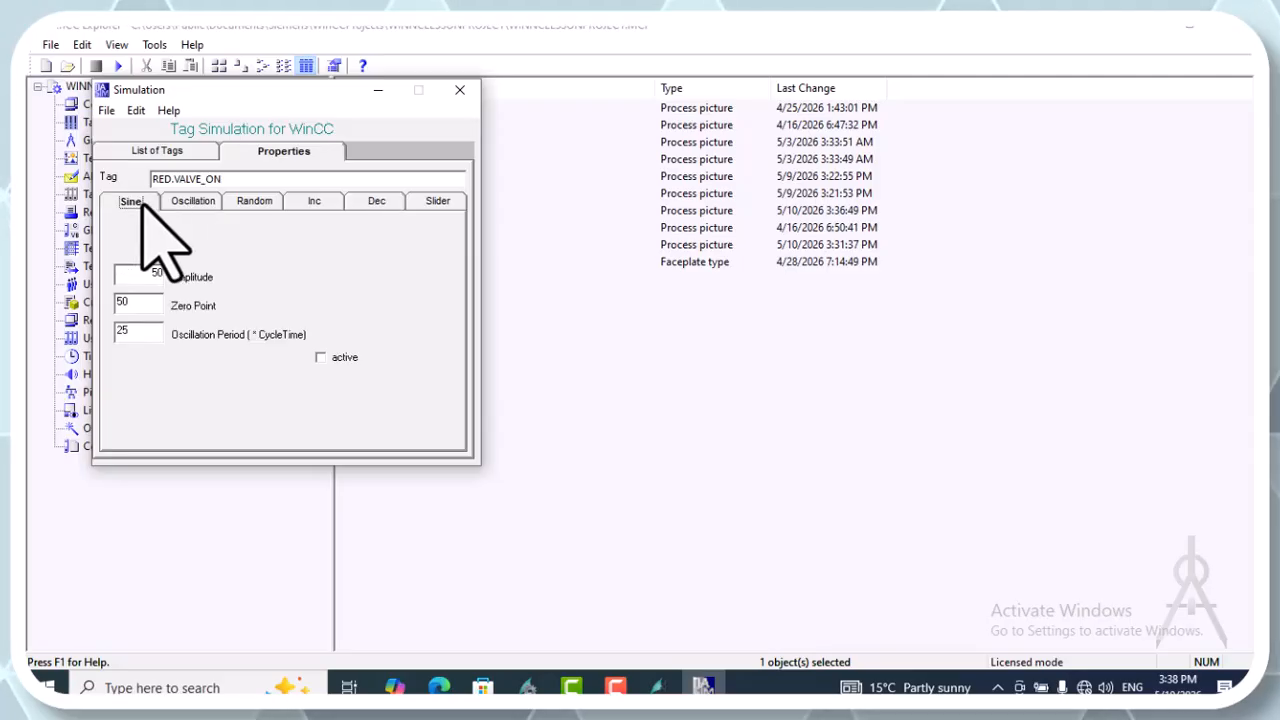
left_click(168, 153)
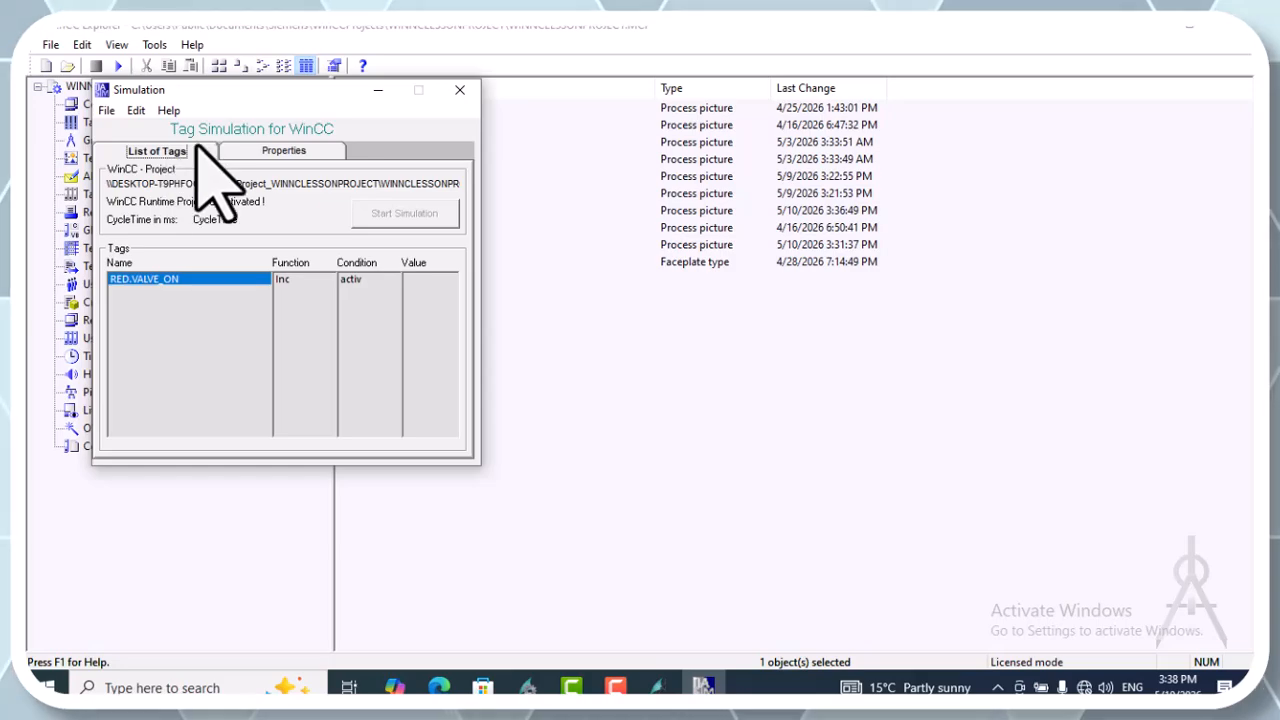
Create another simulated tag and assign RED.VALVE_OFF to it.
left_click(136, 111)
left_click(160, 132)
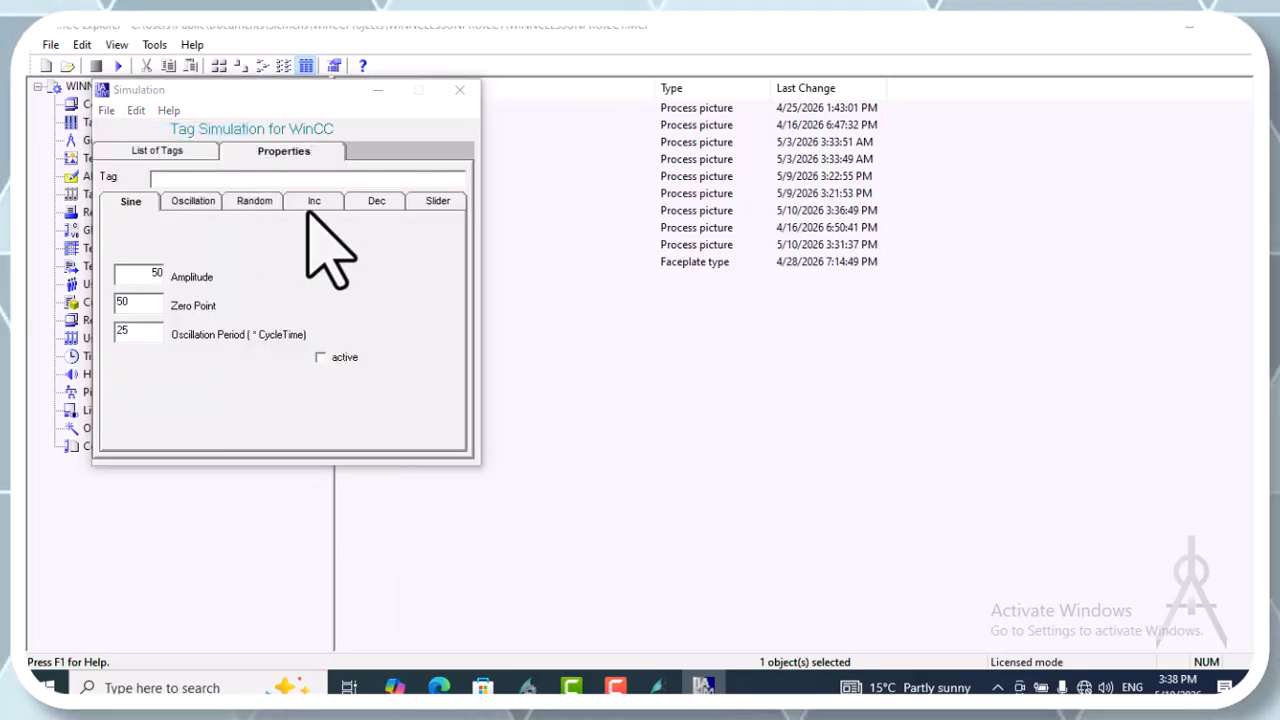
left_click(822, 285)
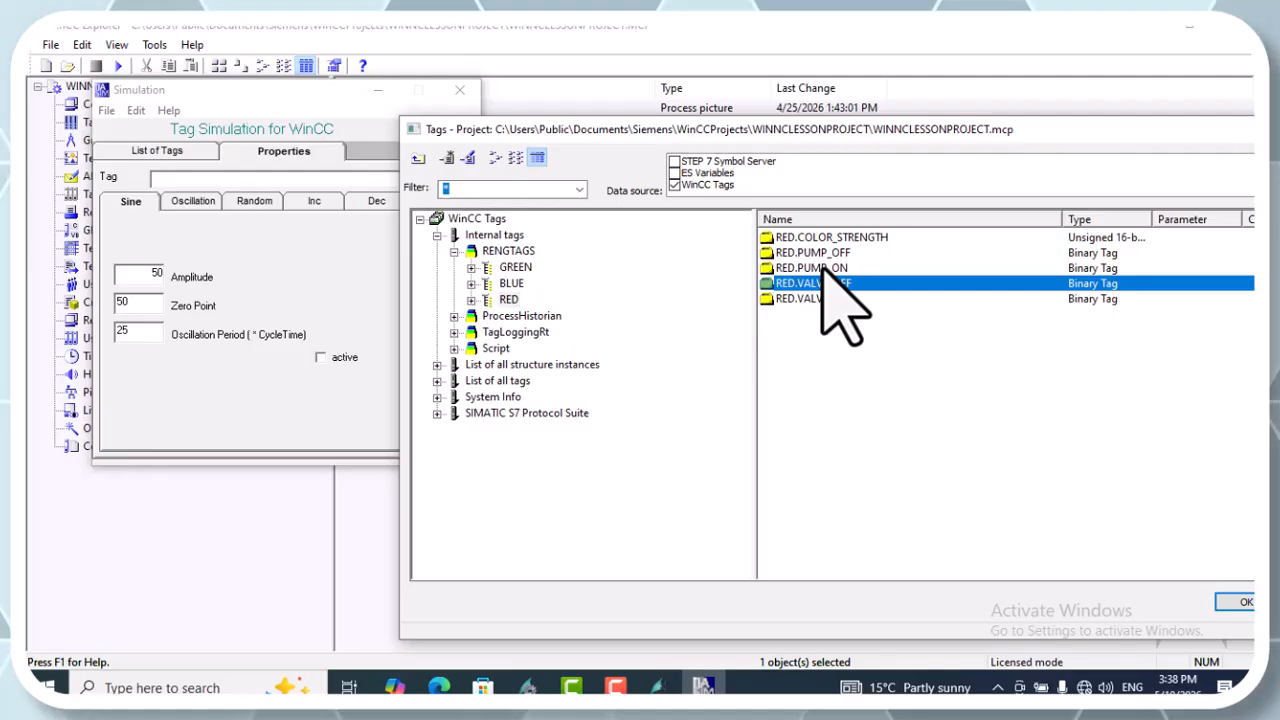
left_click(1238, 602)
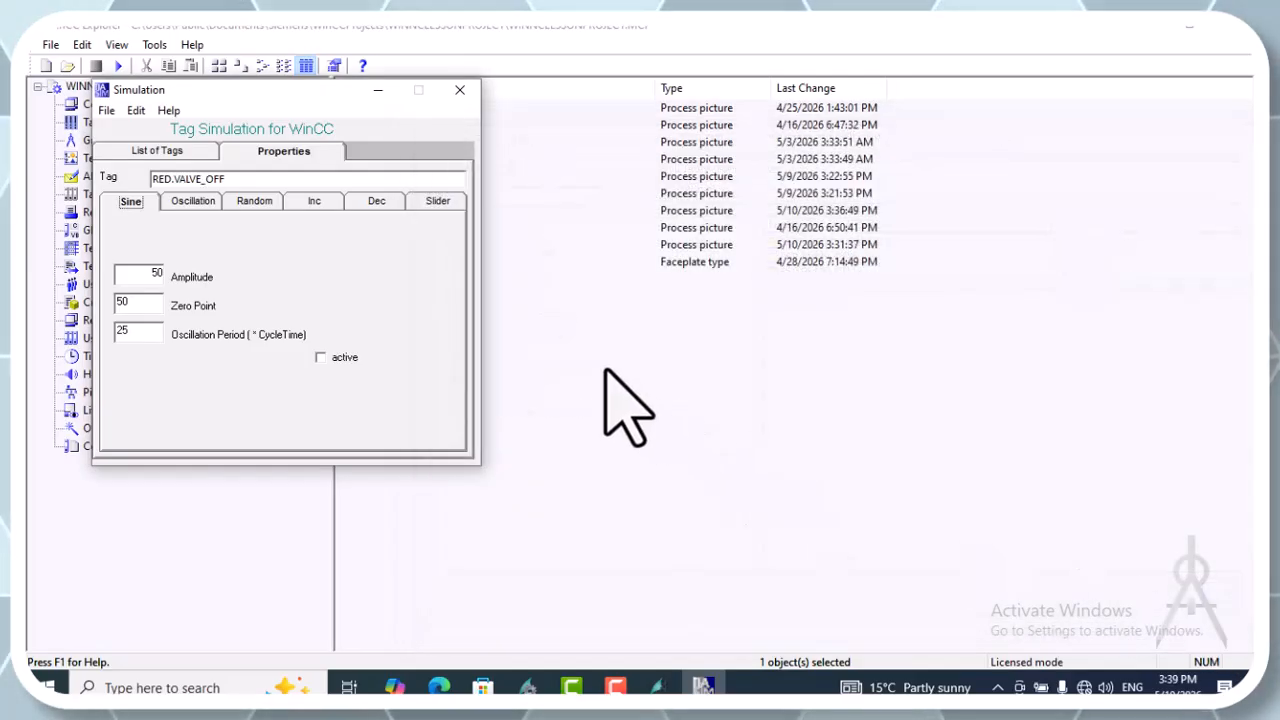
Activate the Random function for RED.VALVE_OFF and set its high limit to 1.
left_click(254, 201)
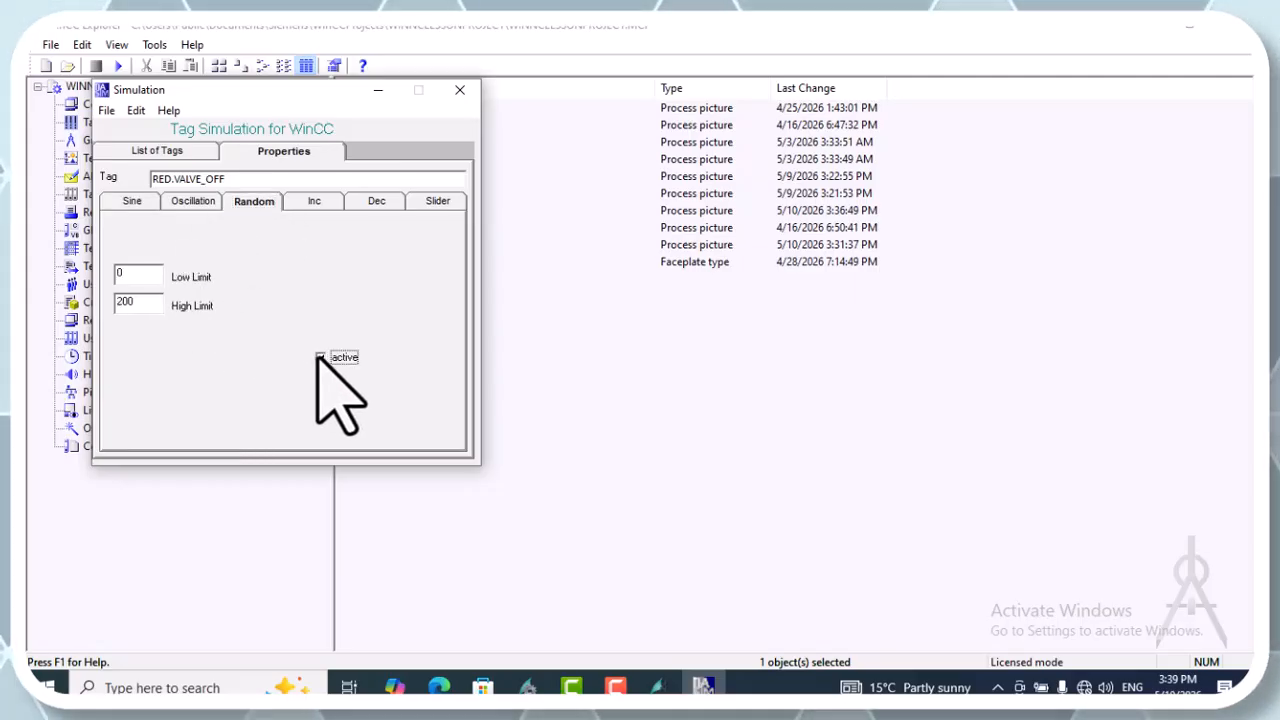
left_click(156, 203)
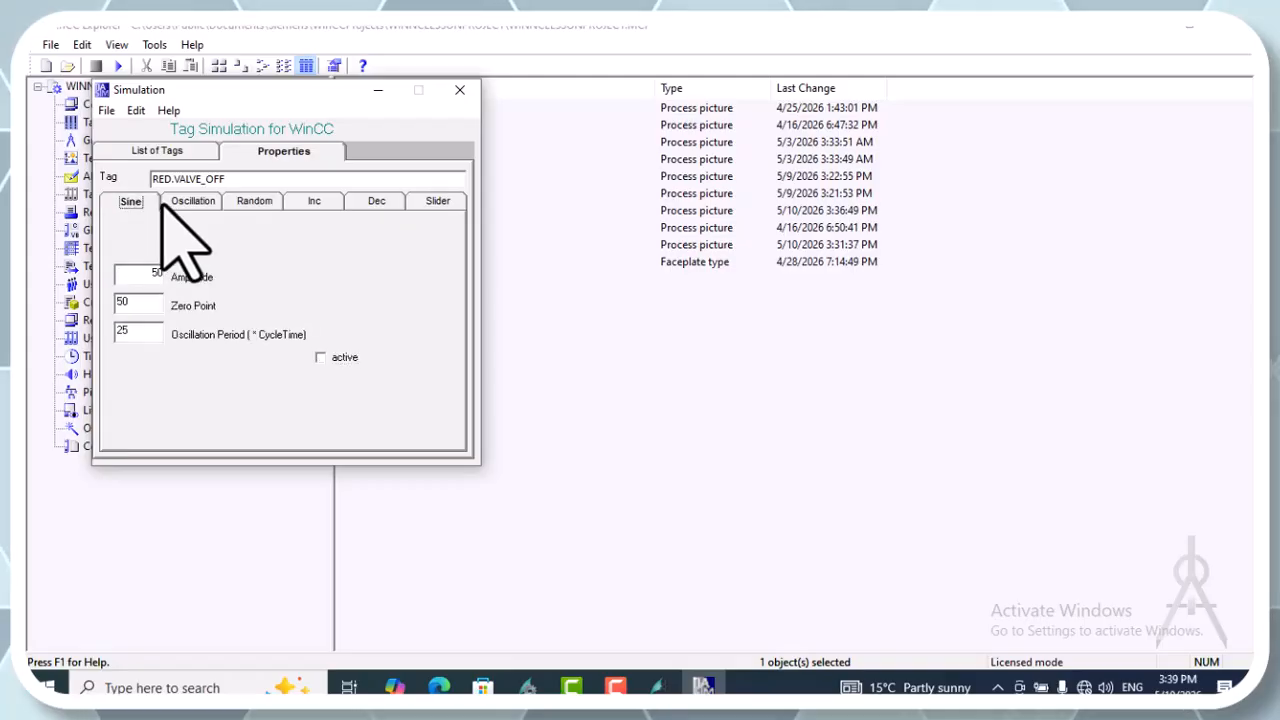
left_click(193, 203)
left_click(262, 203)
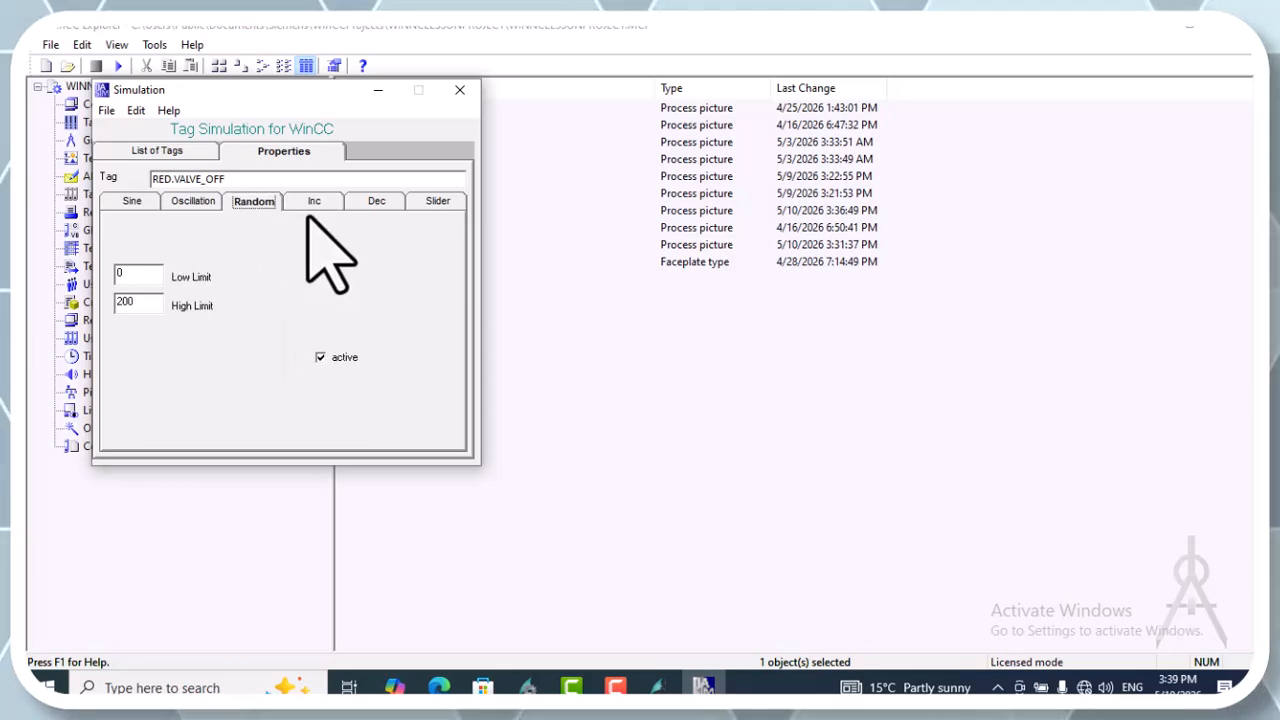
left_click_drag(137, 302, 104, 303)
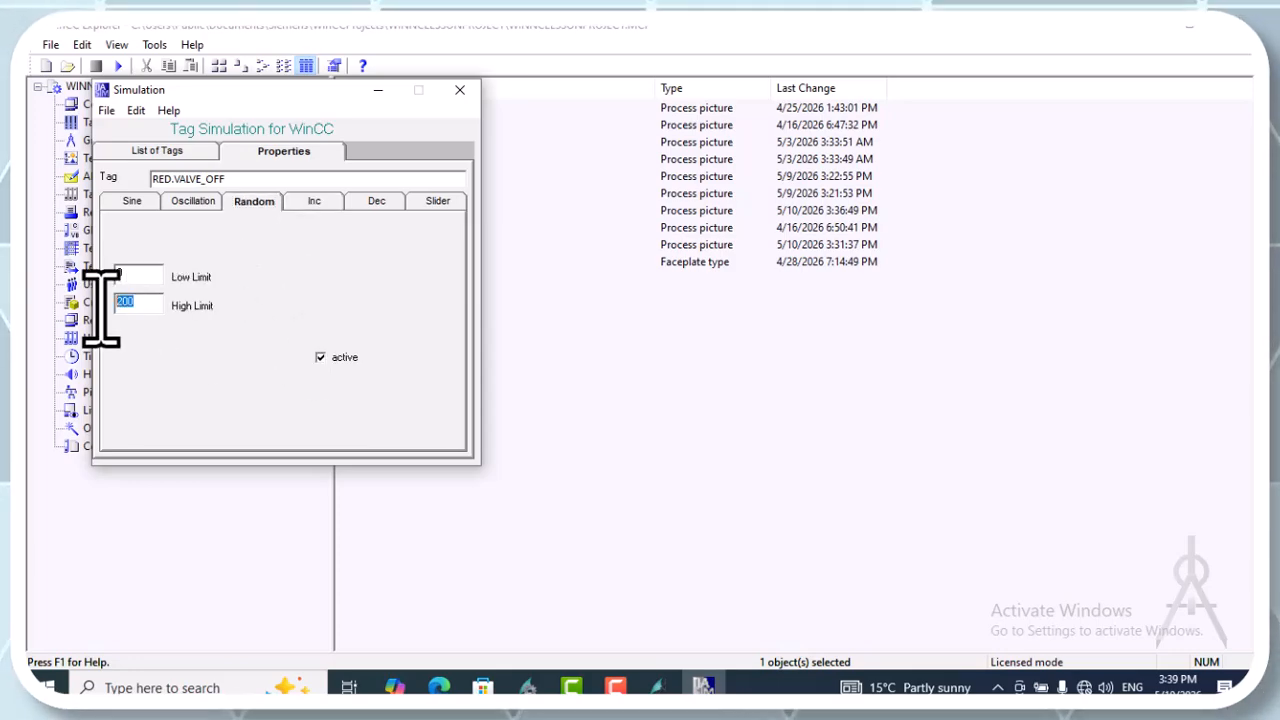
type("1")
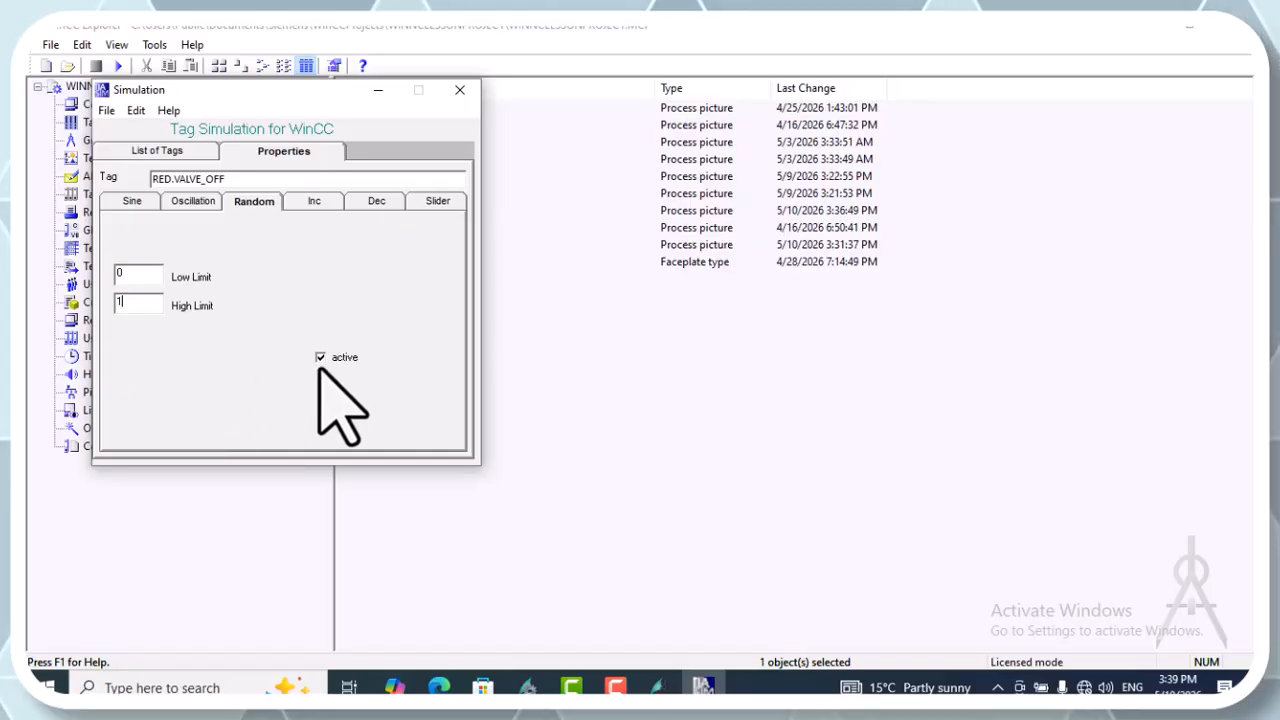
left_click(219, 199)
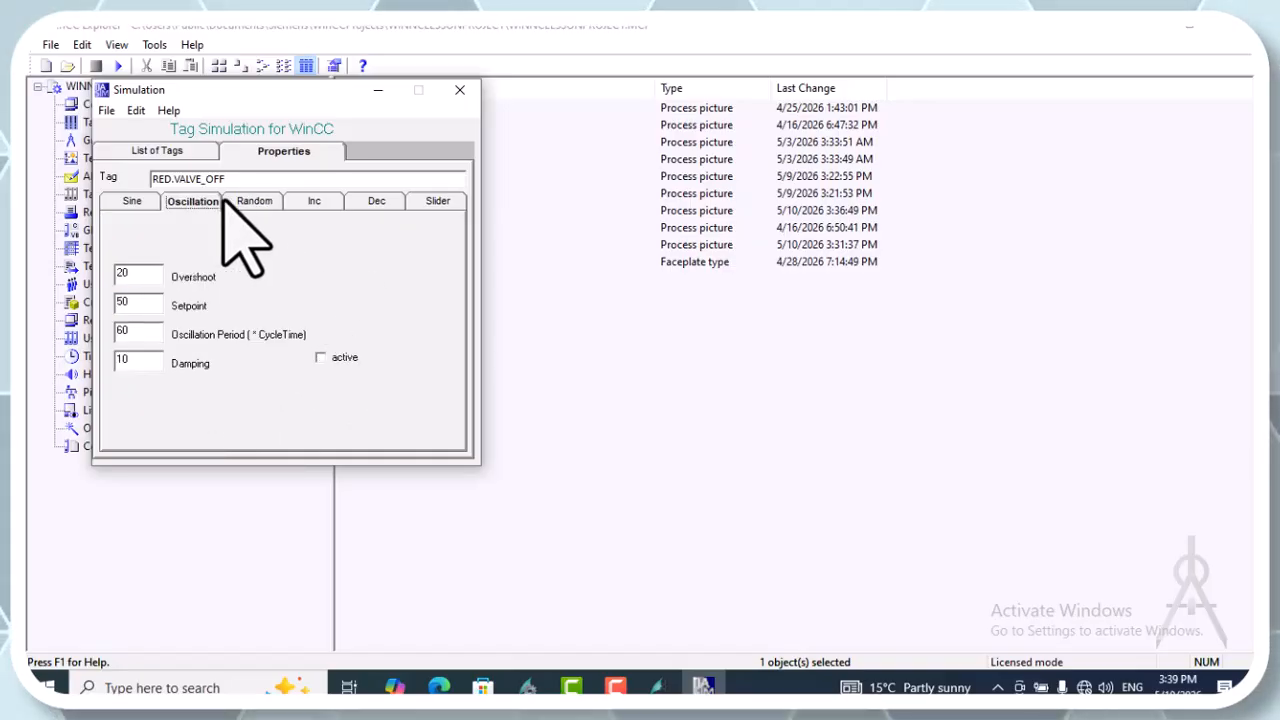
left_click(132, 200)
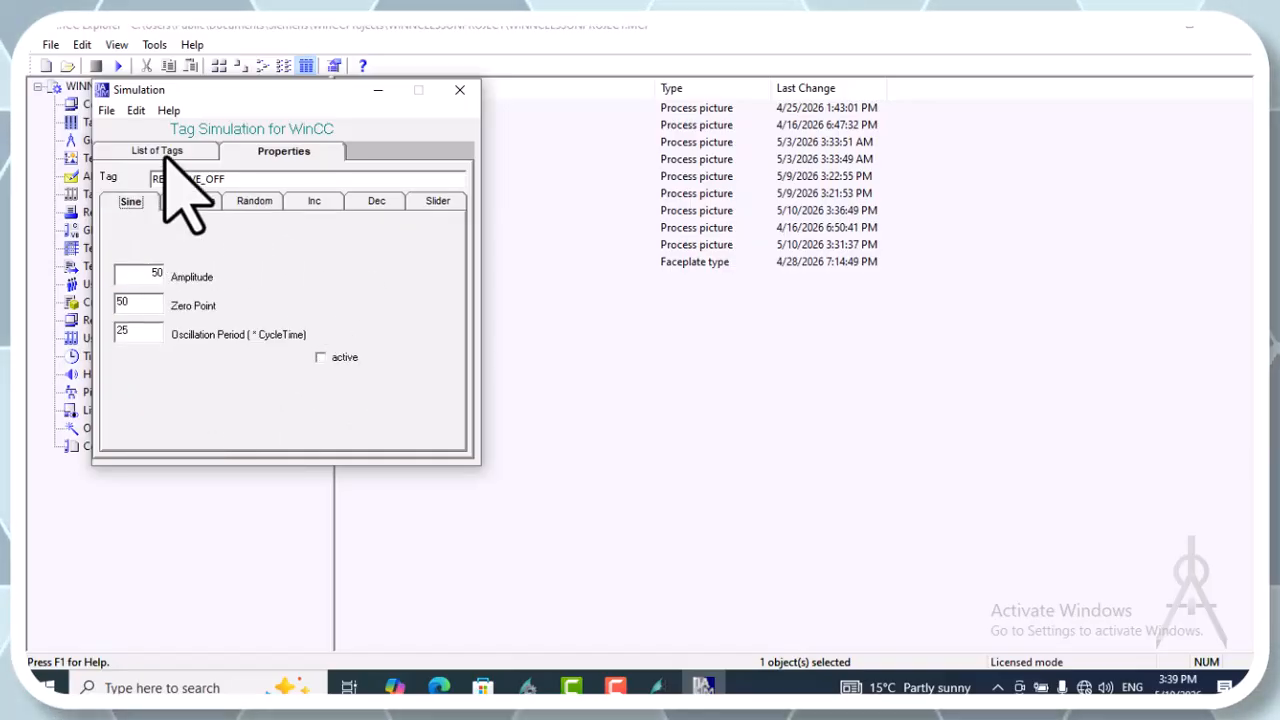
Delete RED.VALVE_ON from the simulated tag list and check the remaining tag's properties.
left_click(157, 151)
left_click(145, 279)
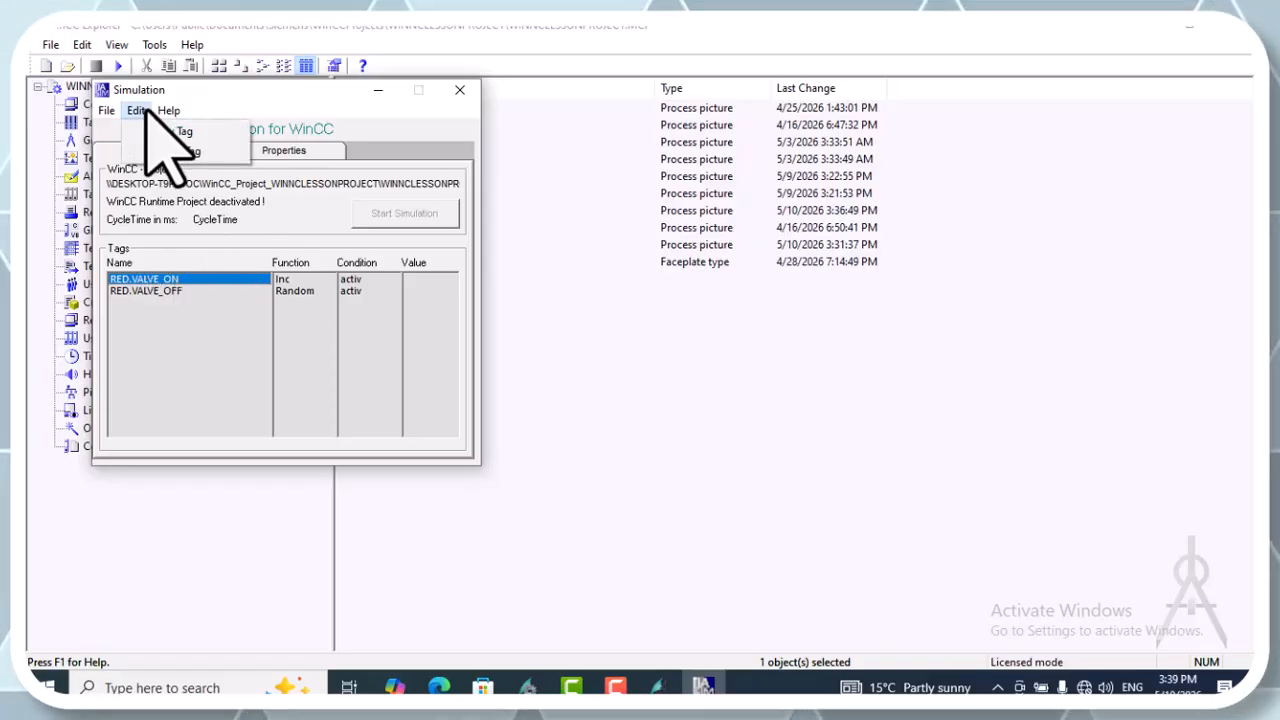
left_click(165, 151)
left_click(252, 151)
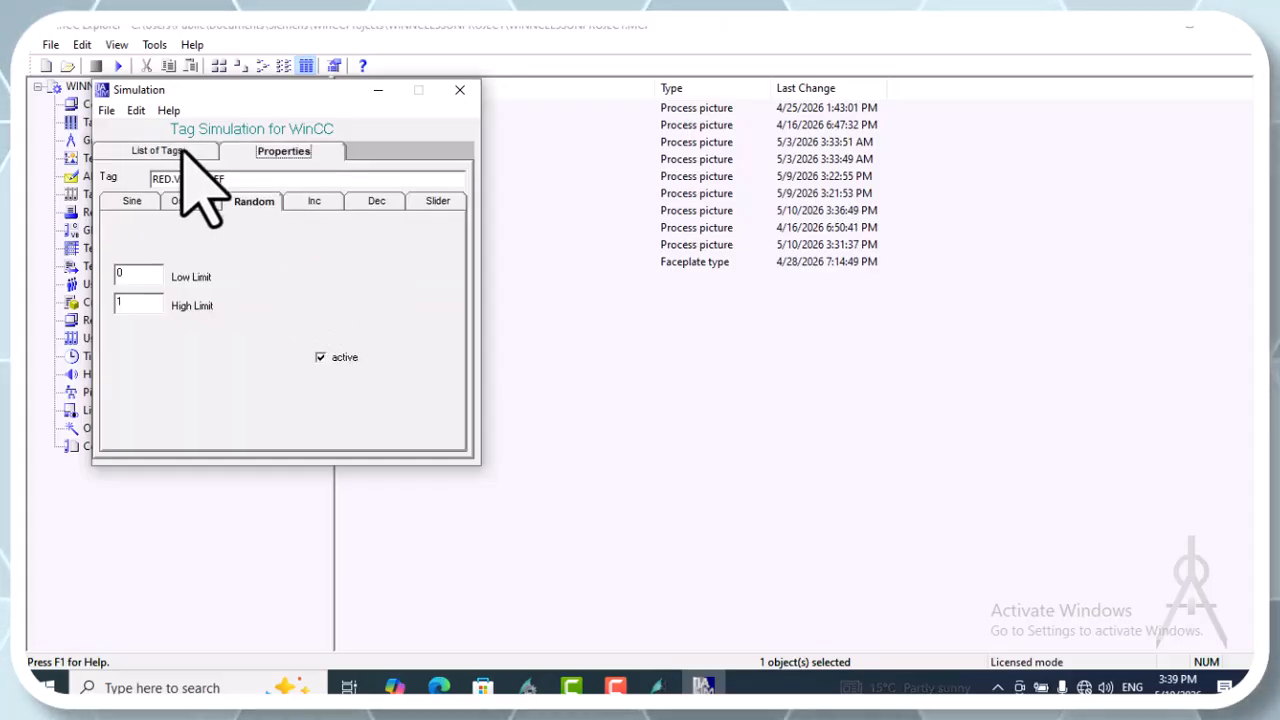
Add RED.VALVE_ON as a new simulated tag and activate its Random function with a high limit of 1.
left_click(136, 110)
left_click(170, 131)
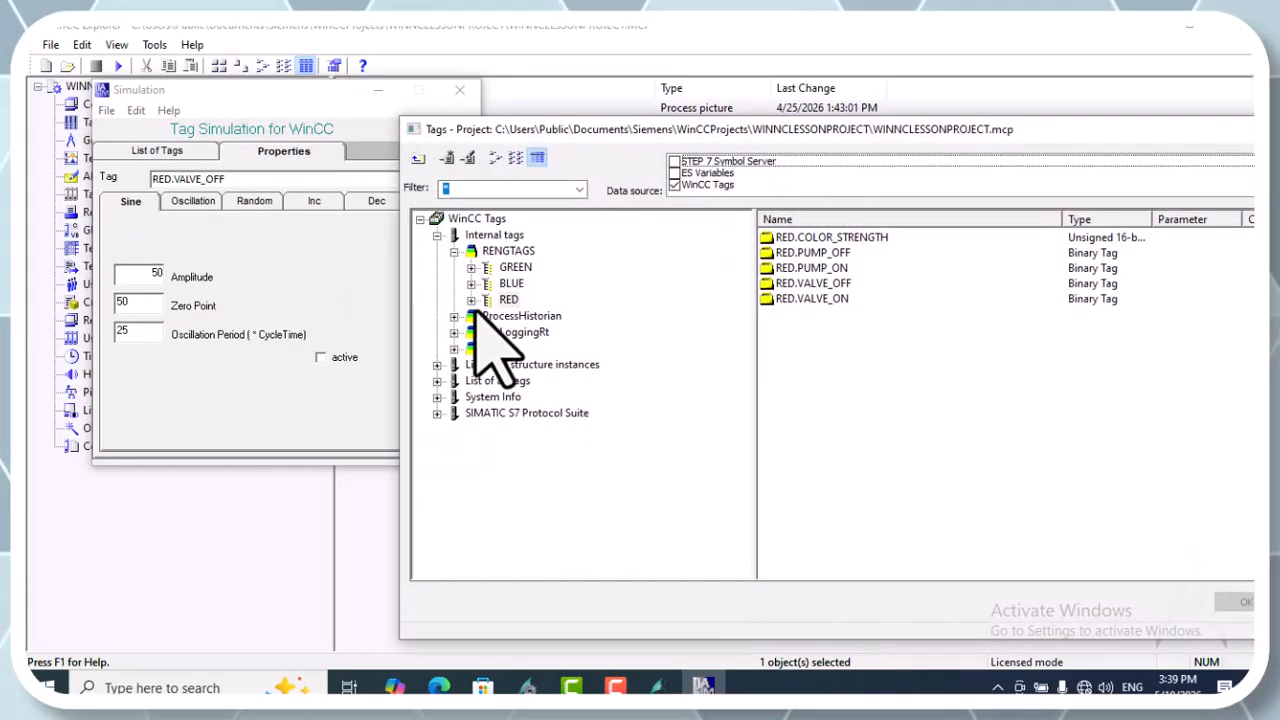
left_click(837, 299)
left_click(1240, 601)
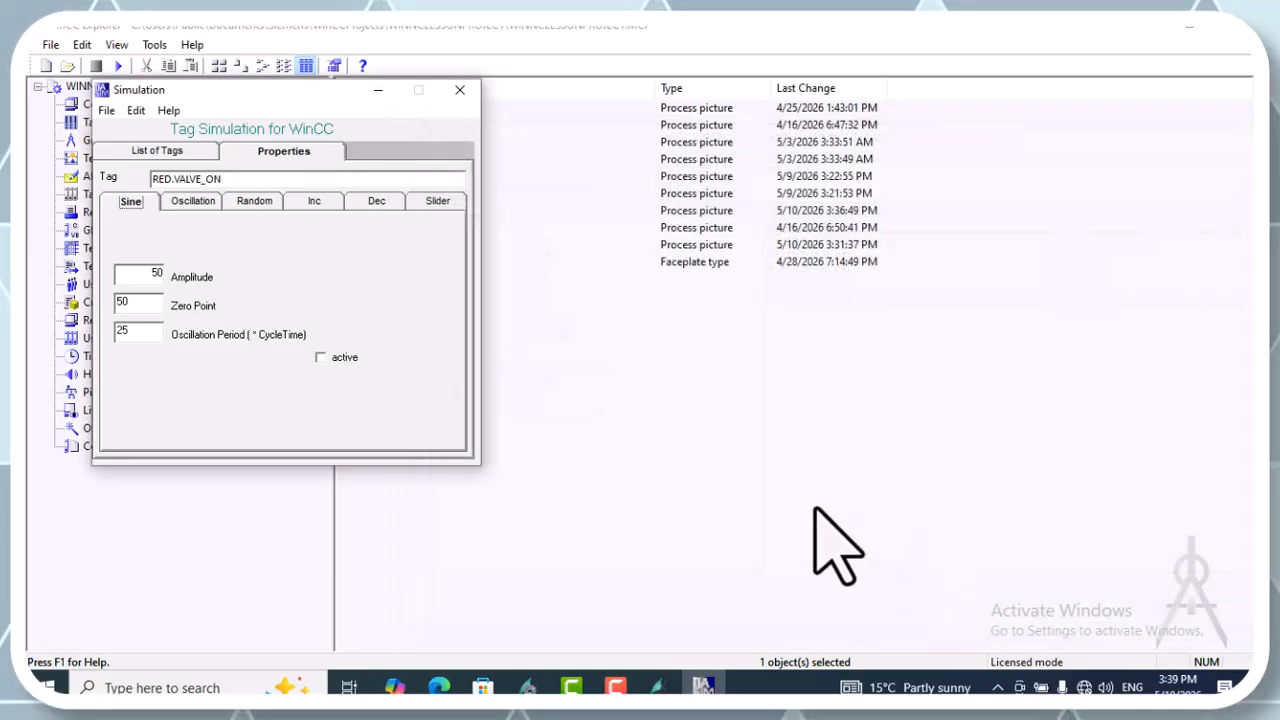
left_click(255, 202)
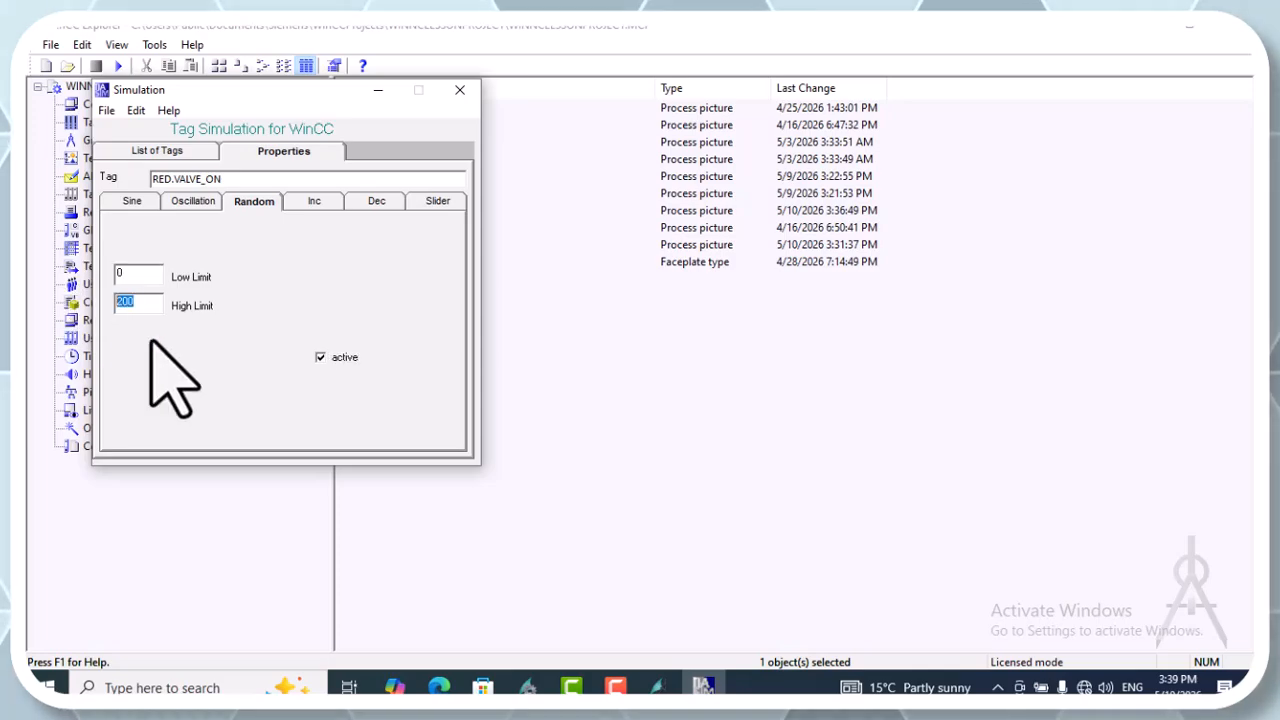
type("1")
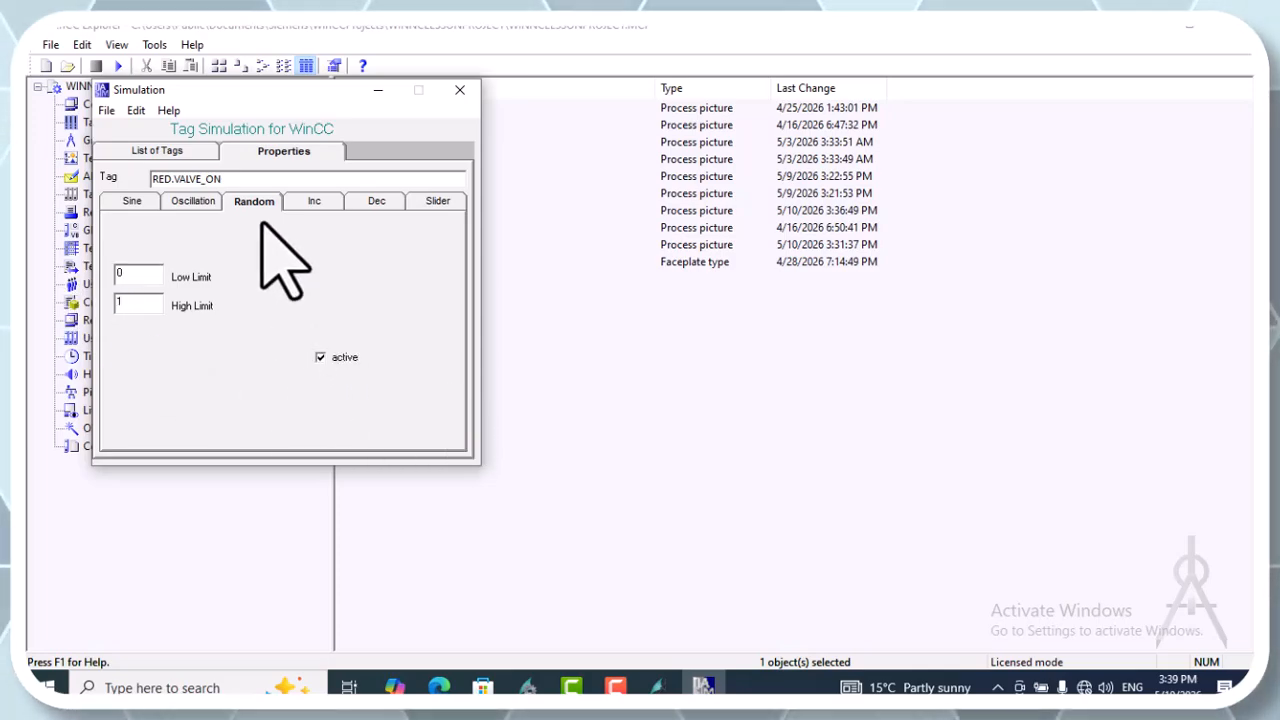
left_click(190, 202)
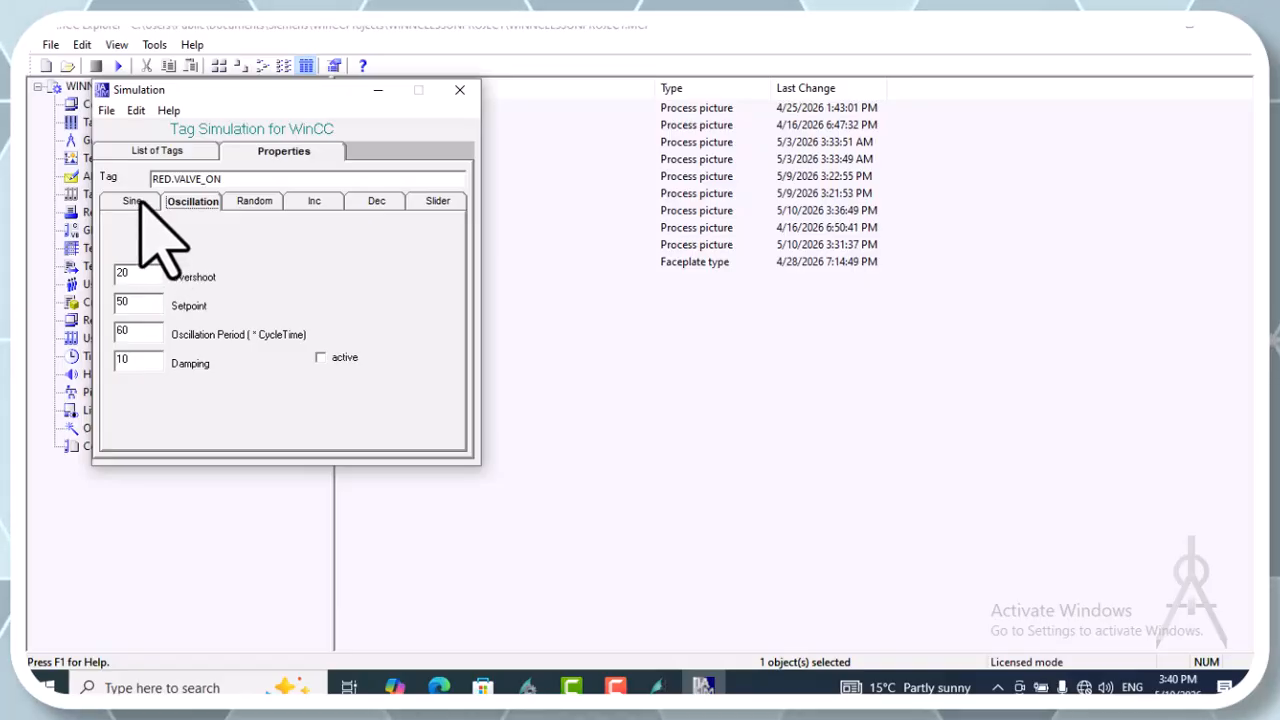
Look through the Sine, Oscillation, Inc, Dec and Slider simulation settings for RED.VALVE_ON and return to the list of simulated tags.
left_click(139, 199)
left_click(193, 205)
left_click(318, 204)
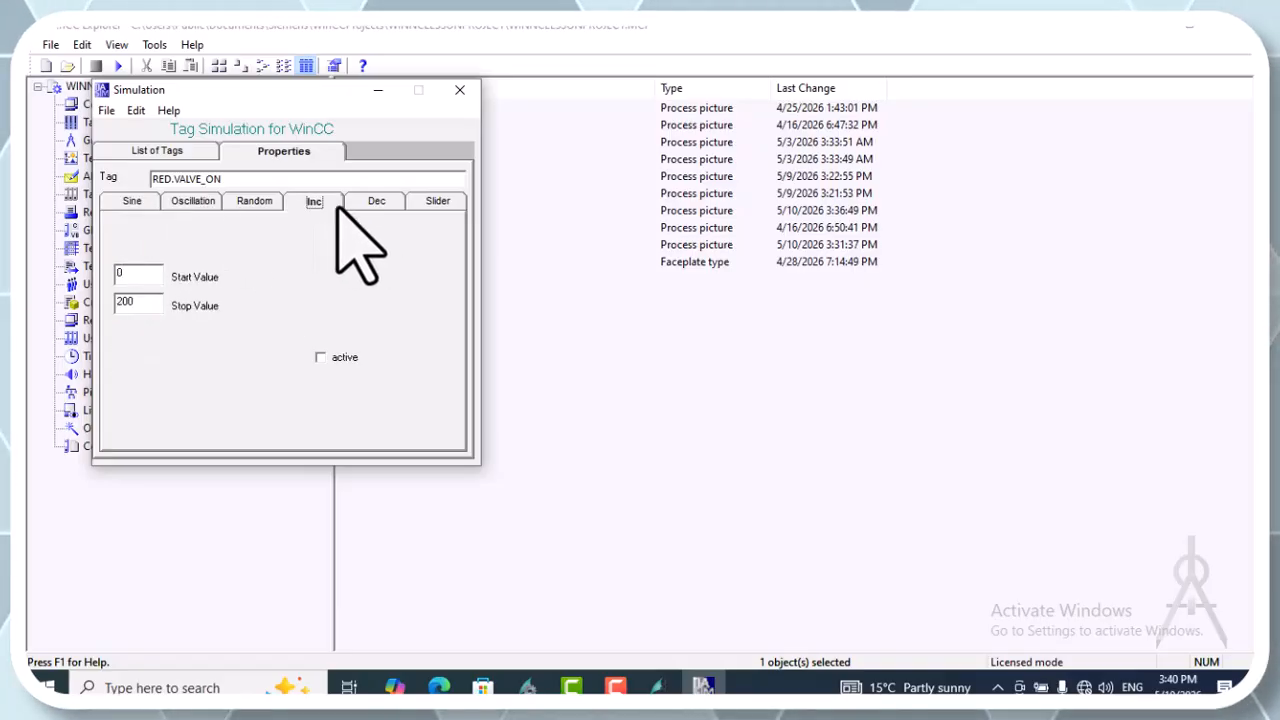
left_click(377, 203)
left_click(438, 201)
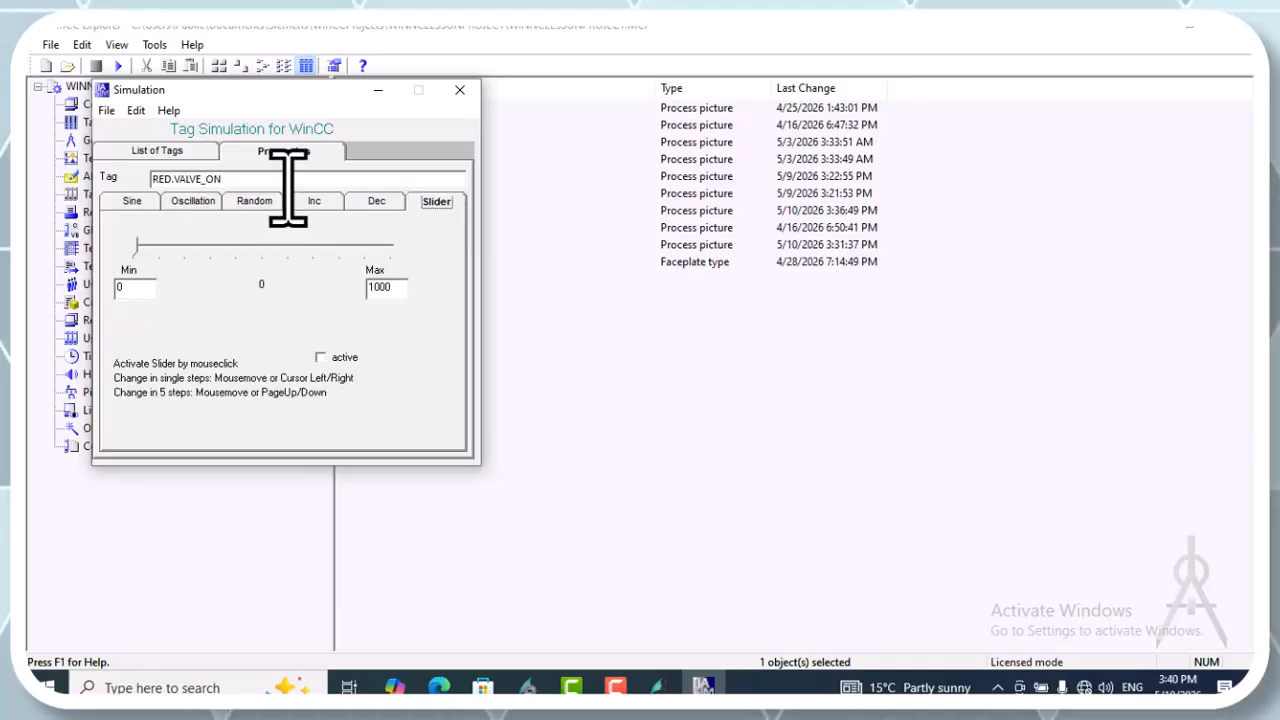
left_click(157, 152)
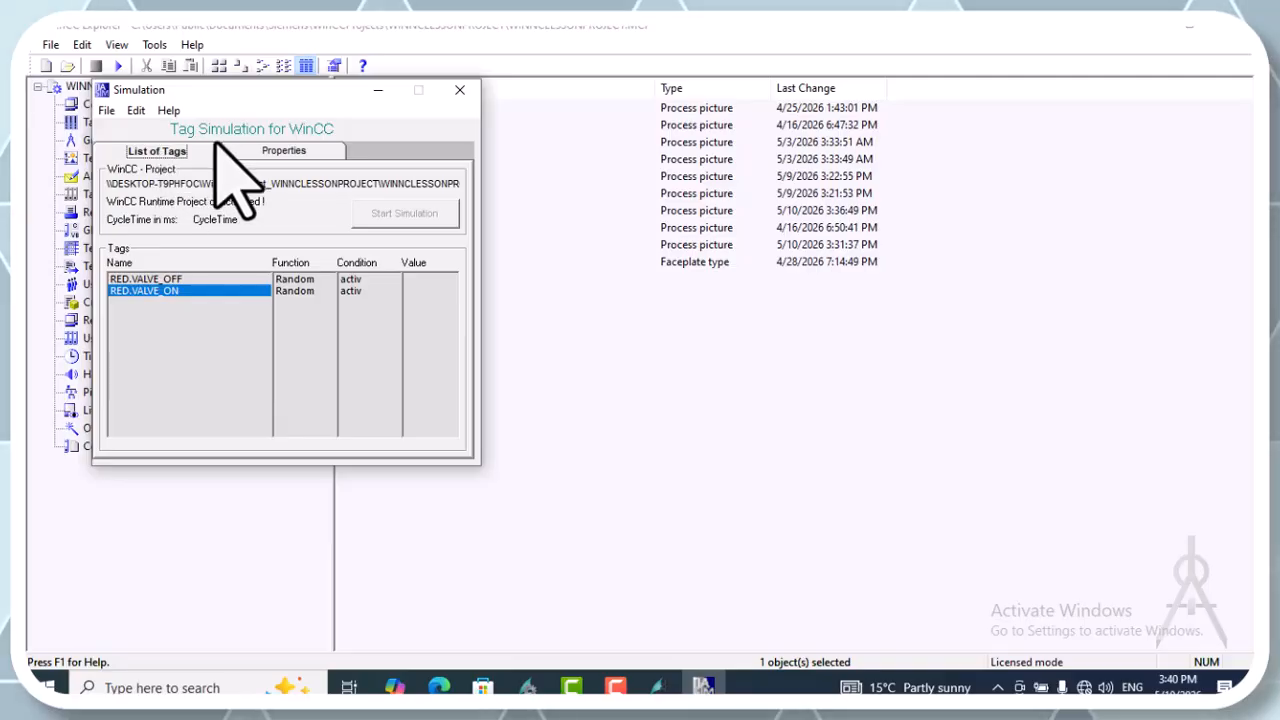
Move the Tag Simulation window clear of the project tree, activate the project's runtime and bring the simulation window back up.
left_click_drag(300, 92, 780, 225)
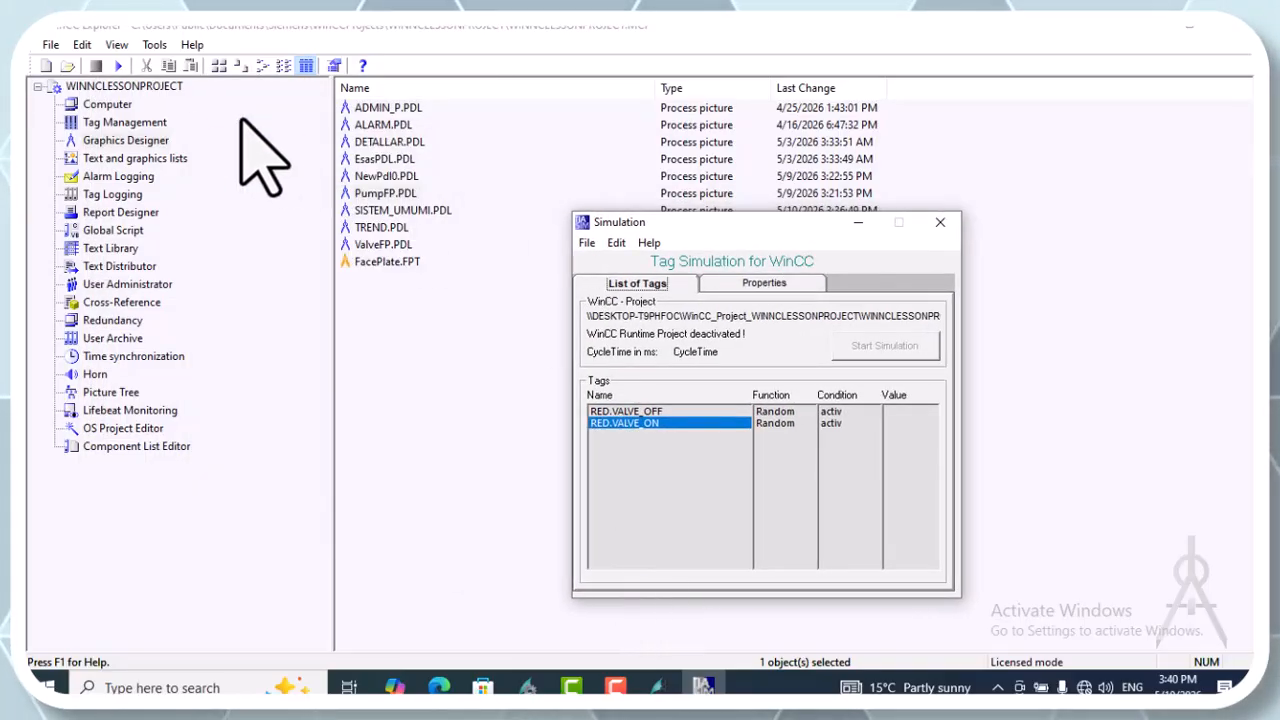
left_click(118, 64)
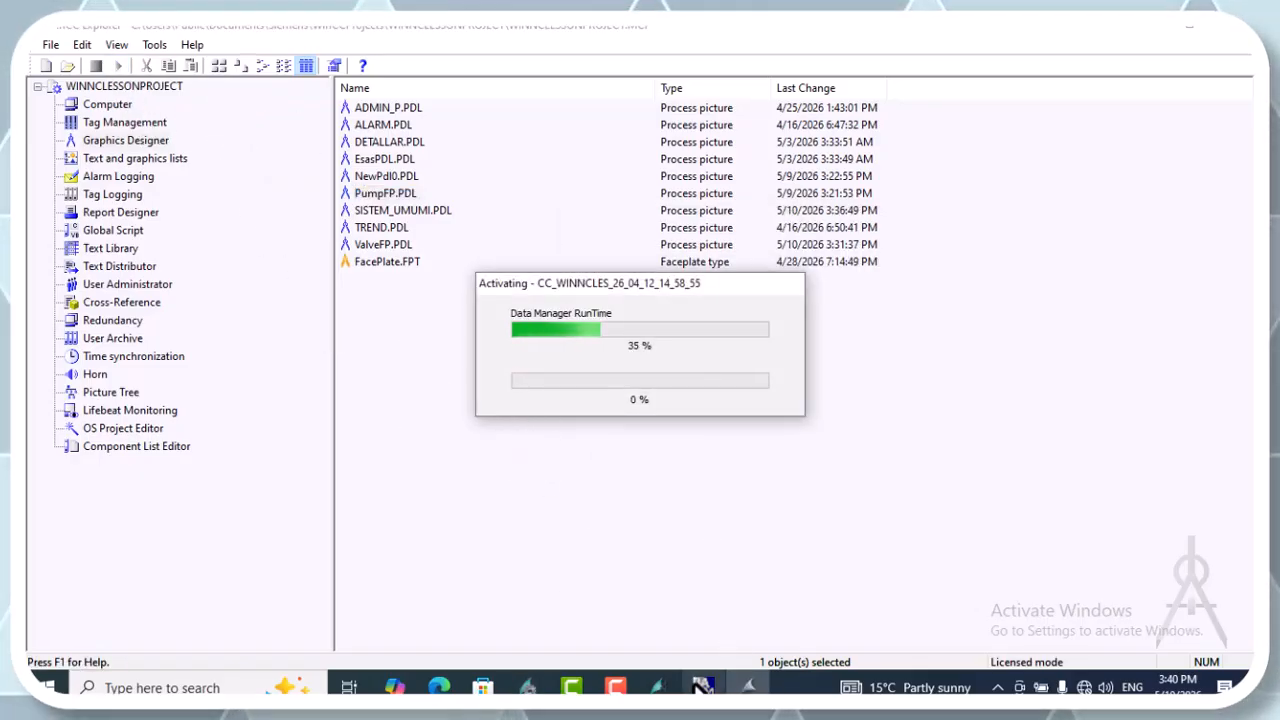
left_click(714, 427)
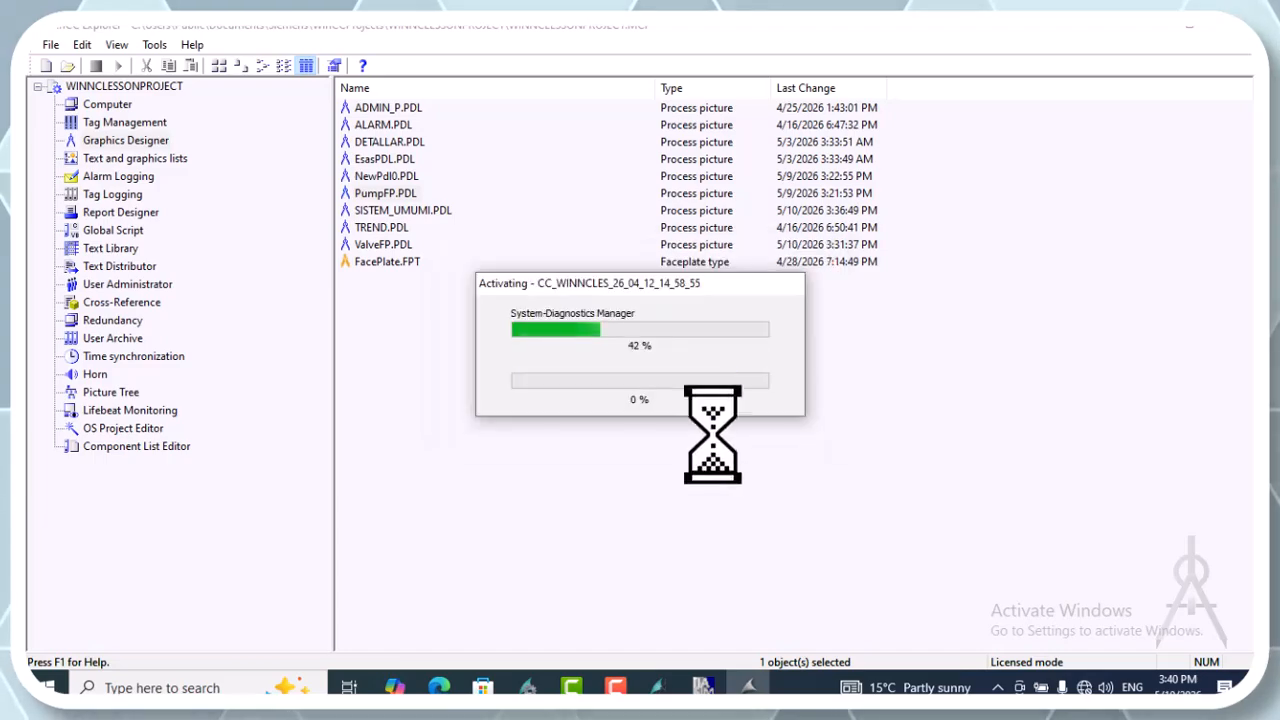
left_click(704, 688)
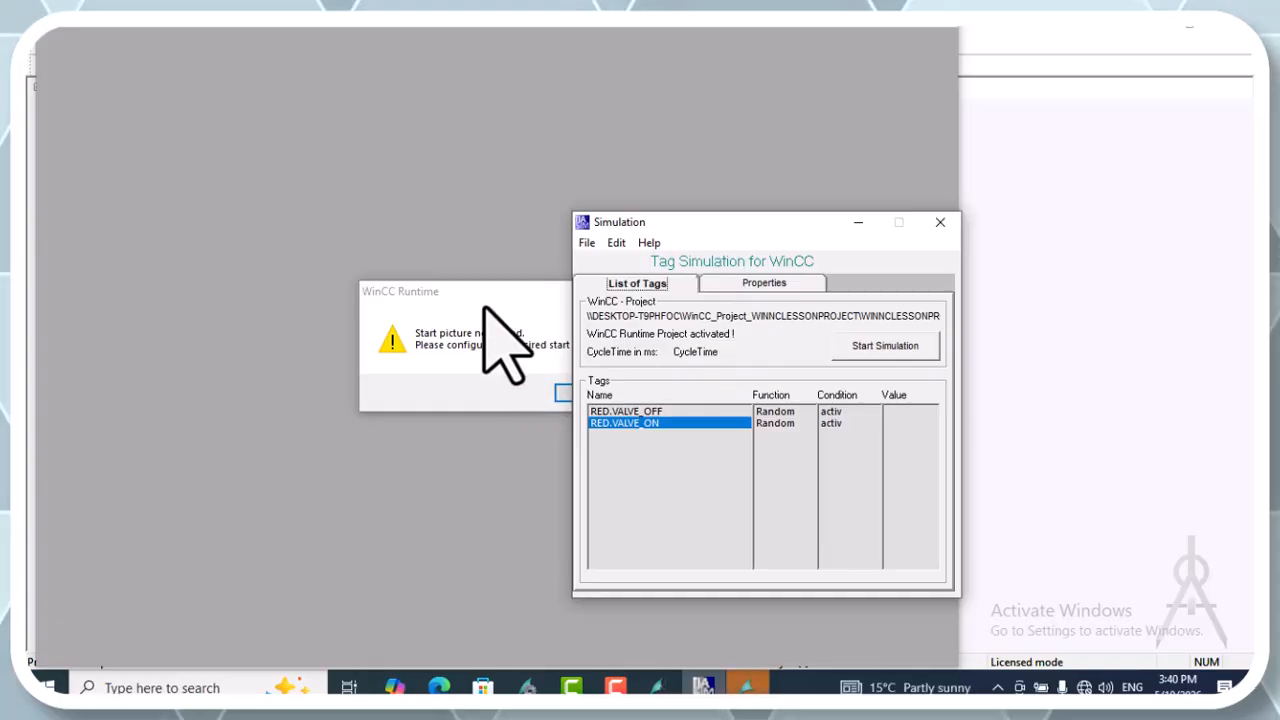
Choose SISTEM_UMUMI.PDL as the start picture for the runtime.
left_click(490, 300)
left_click(598, 398)
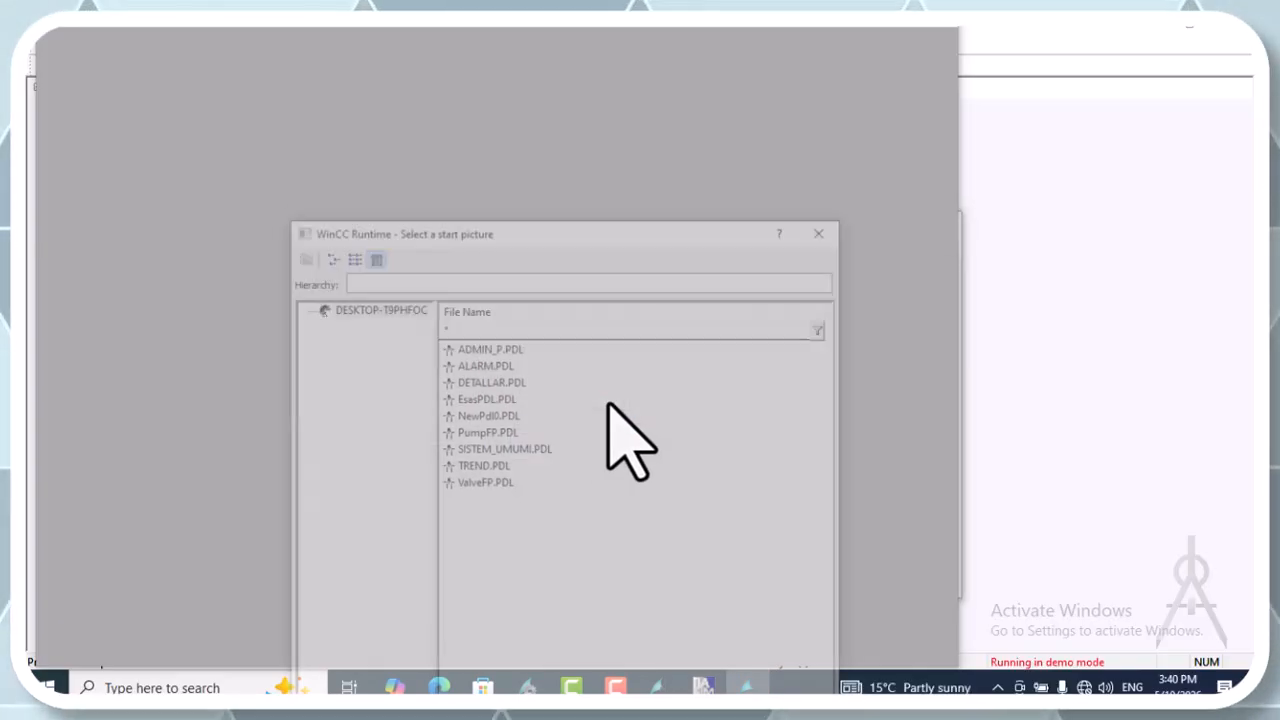
left_click(503, 447)
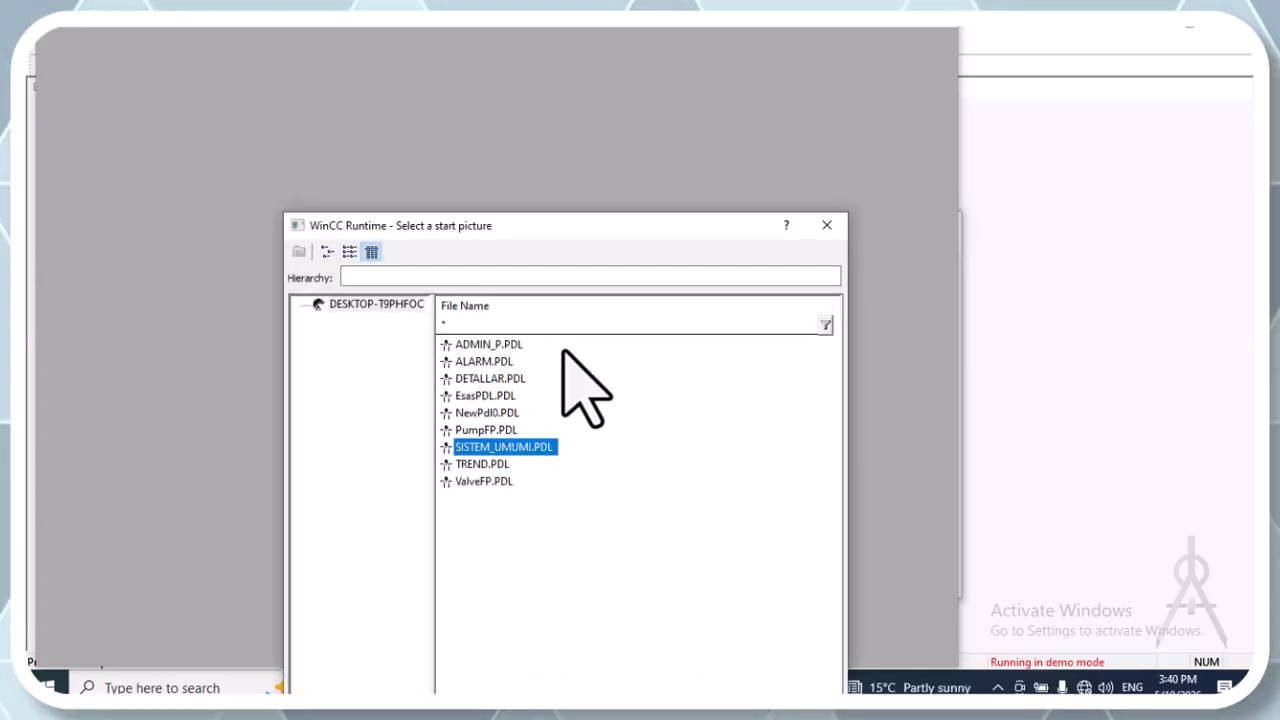
left_click_drag(540, 237, 371, 40)
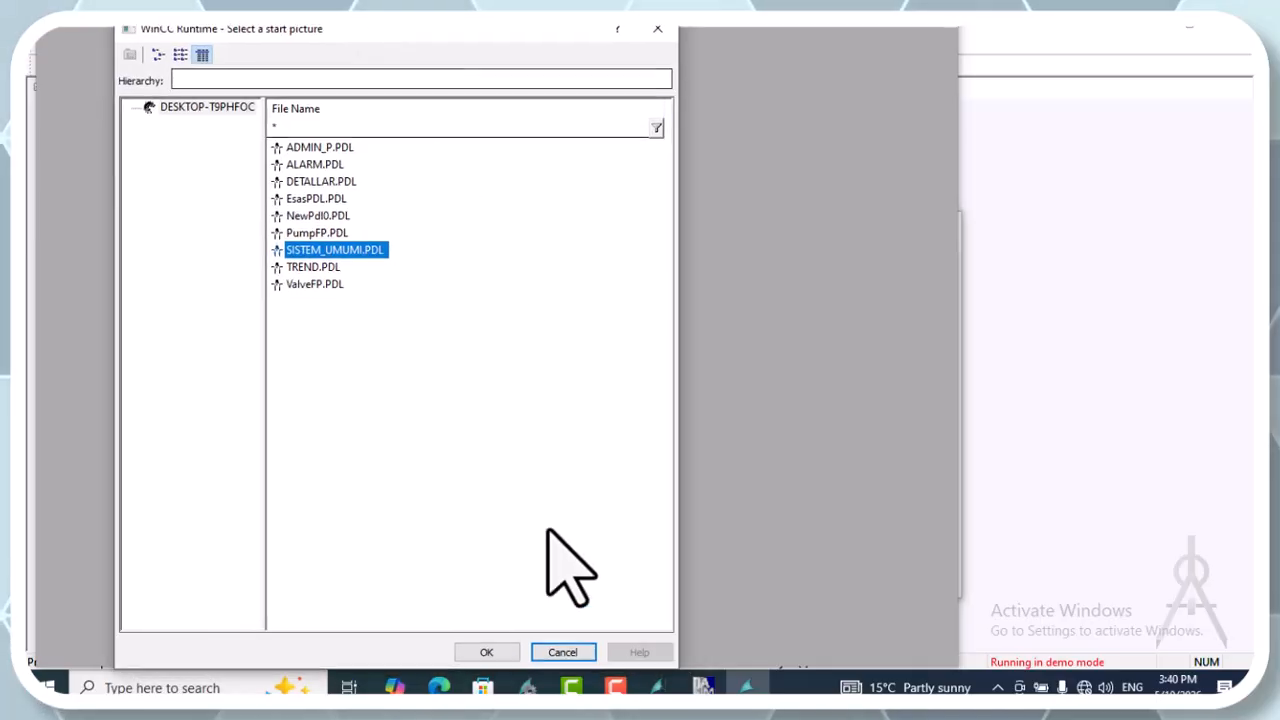
left_click(490, 652)
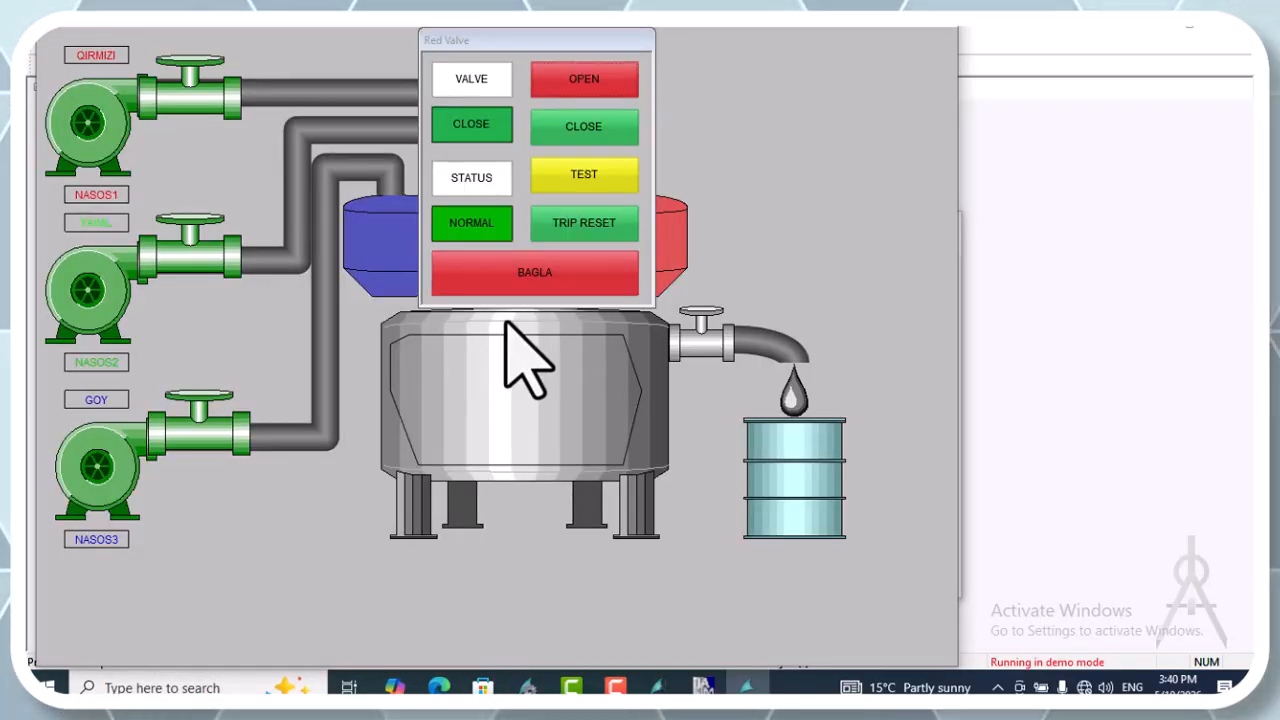
Start the simulation of RED.VALVE_OFF and RED.VALVE_ON and try the OPEN and CLOSE commands on the Red Valve faceplate.
left_click(712, 685)
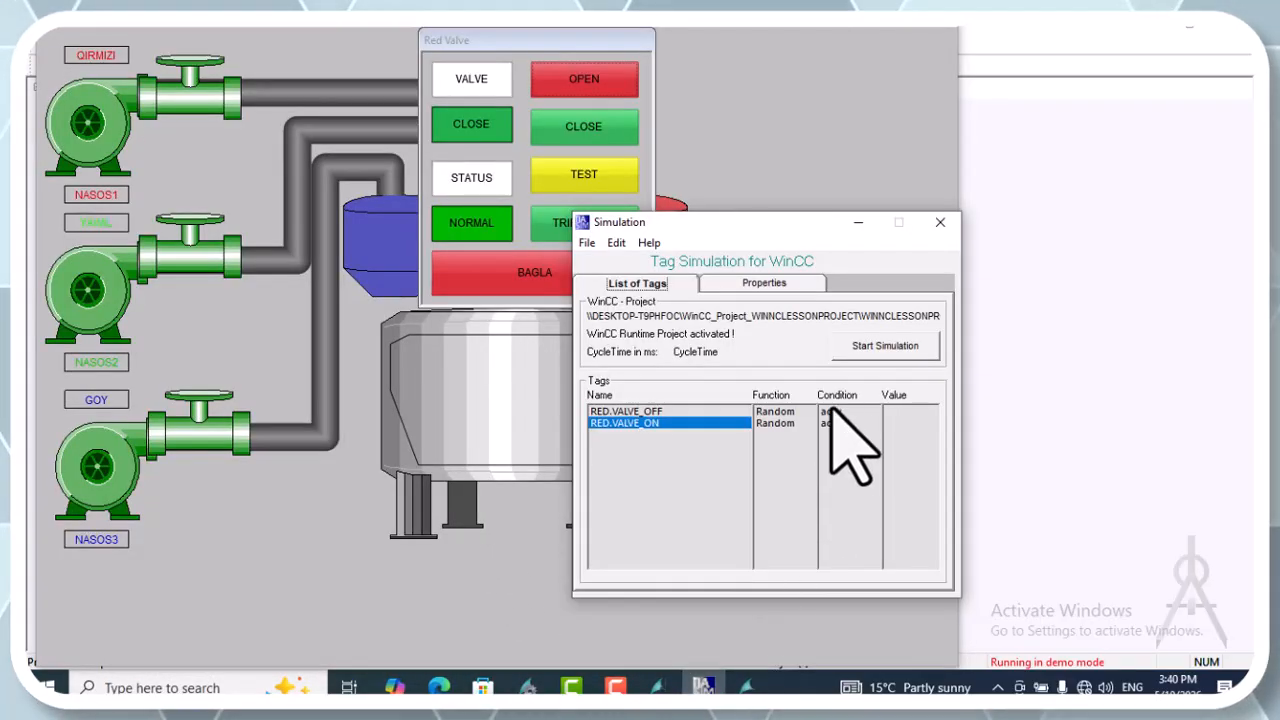
left_click(865, 347)
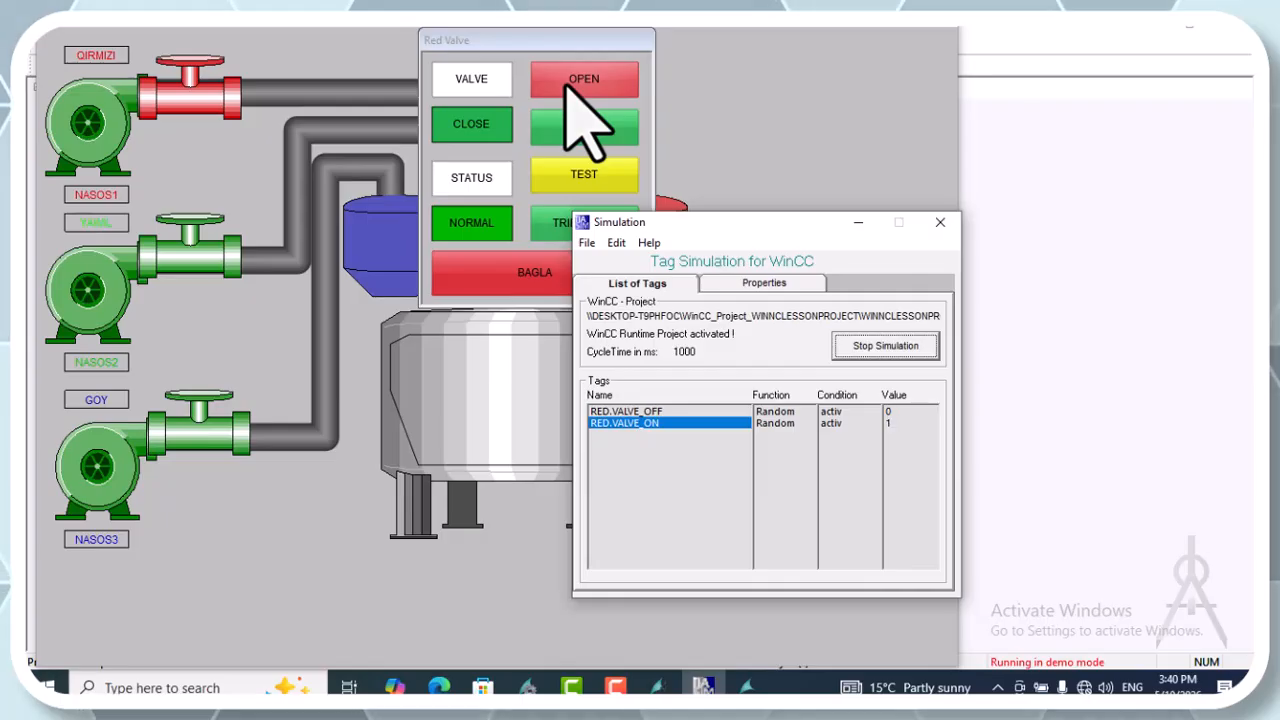
left_click(567, 86)
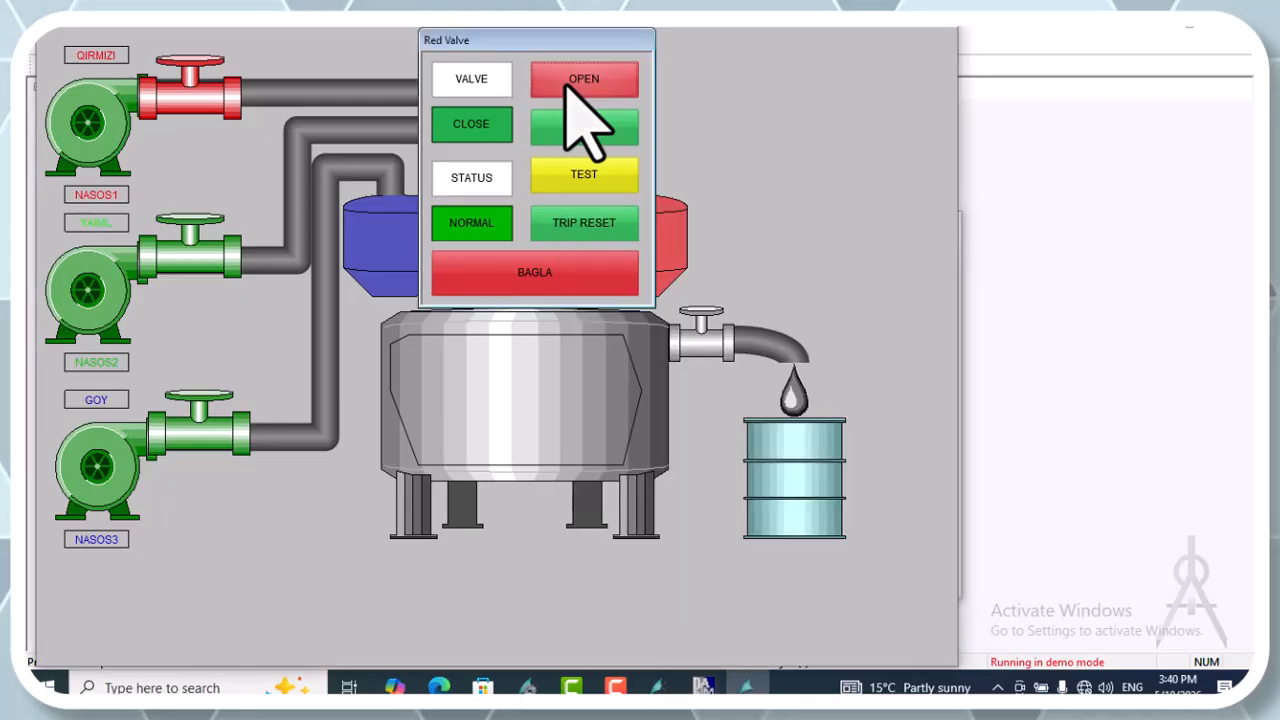
left_click(581, 126)
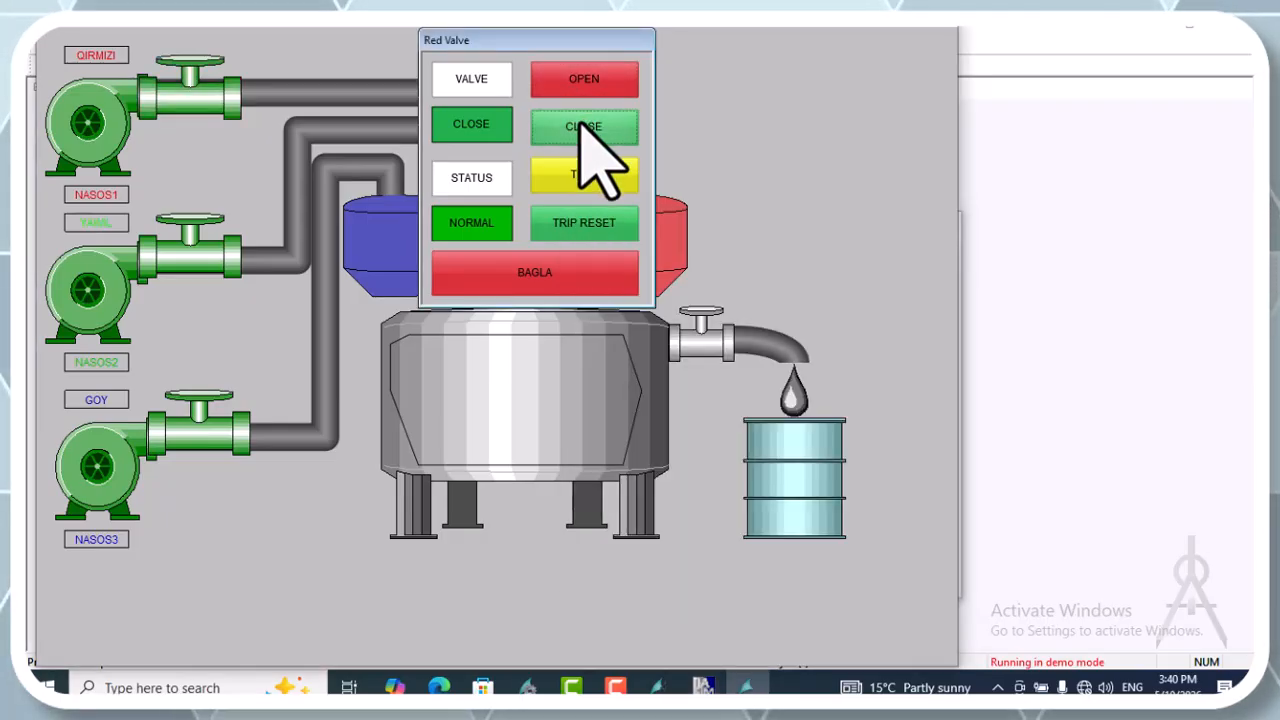
Try the TEST, CLOSE, OPEN and TRIP RESET commands on the Red Valve faceplate and close the faceplate window.
left_click(592, 218)
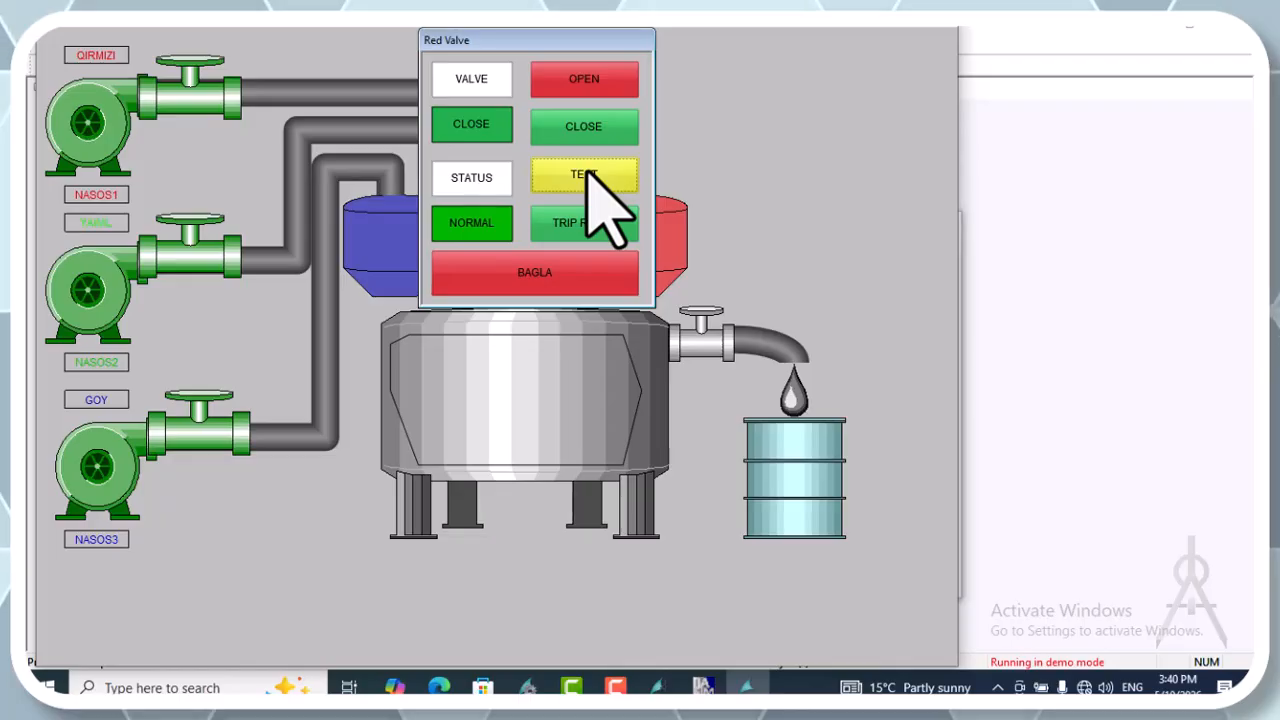
left_click(592, 128)
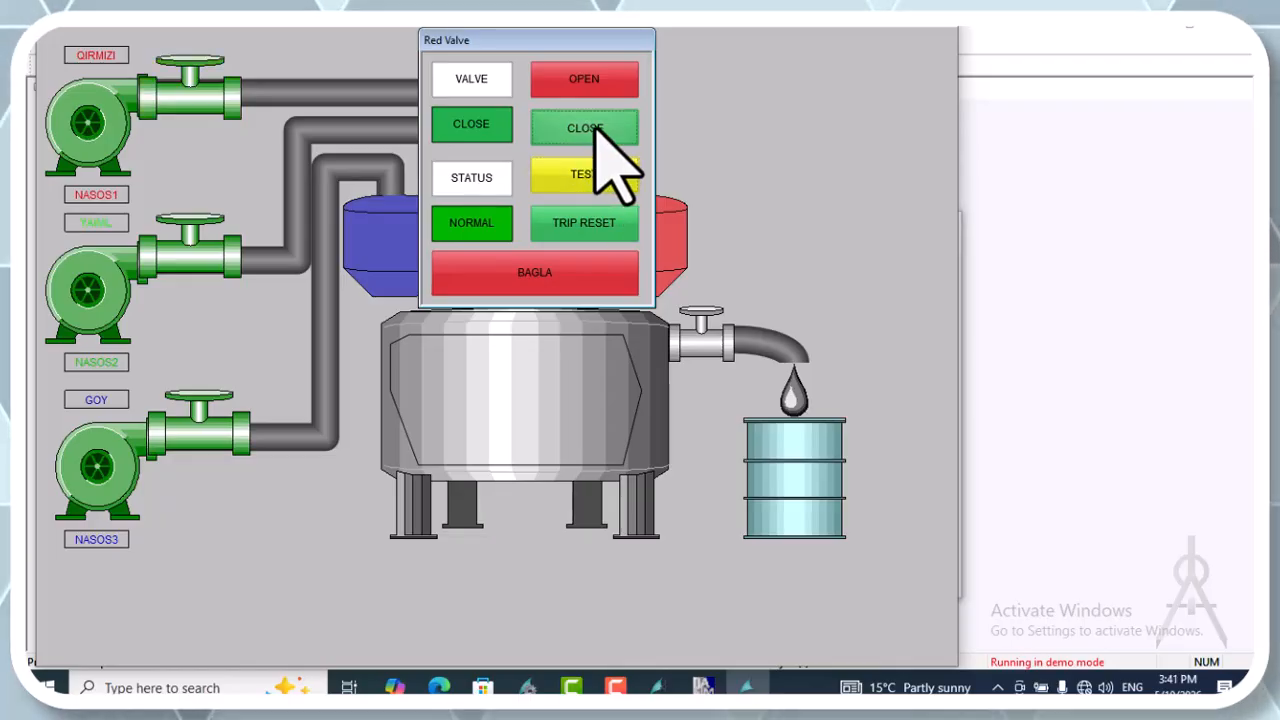
left_click(578, 82)
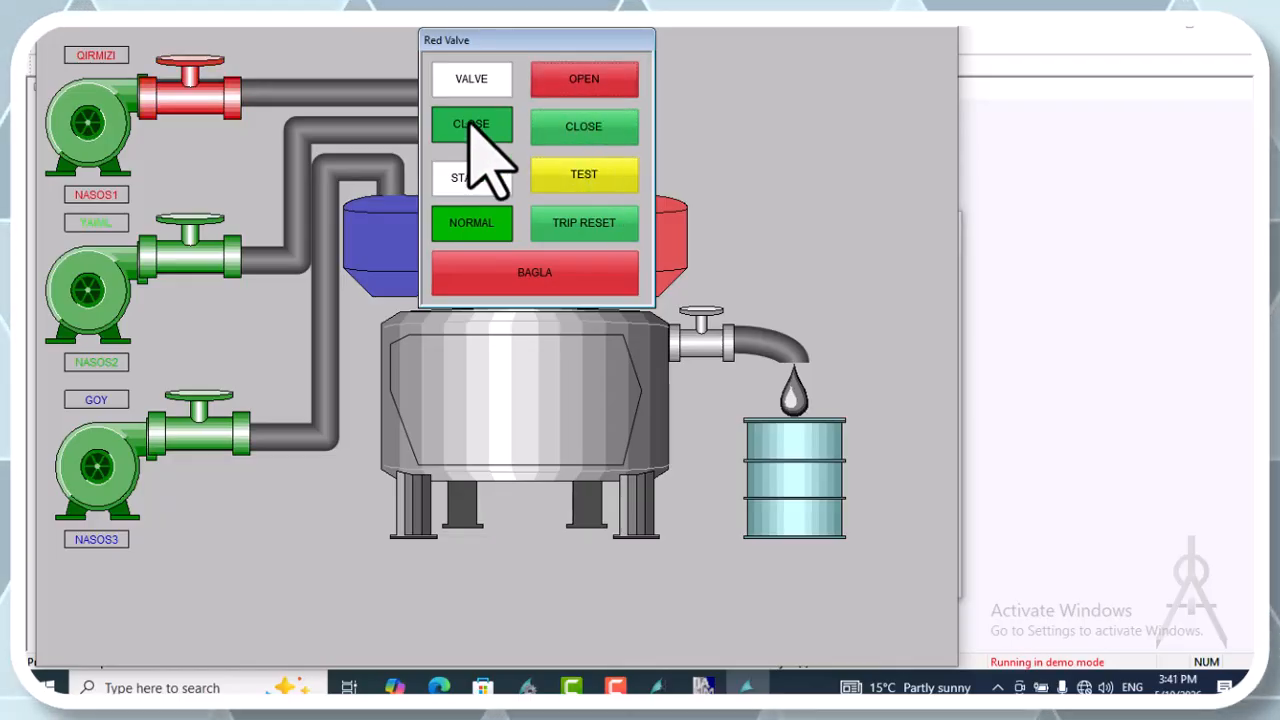
left_click(572, 125)
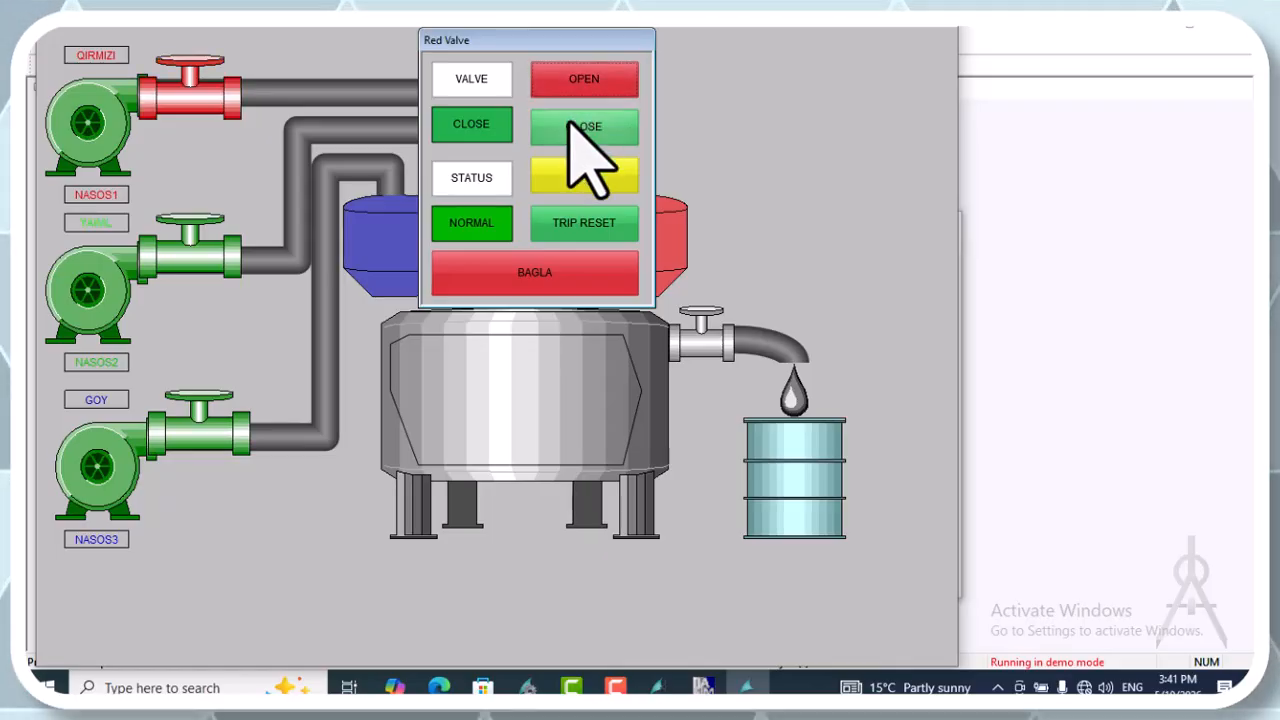
left_click(587, 175)
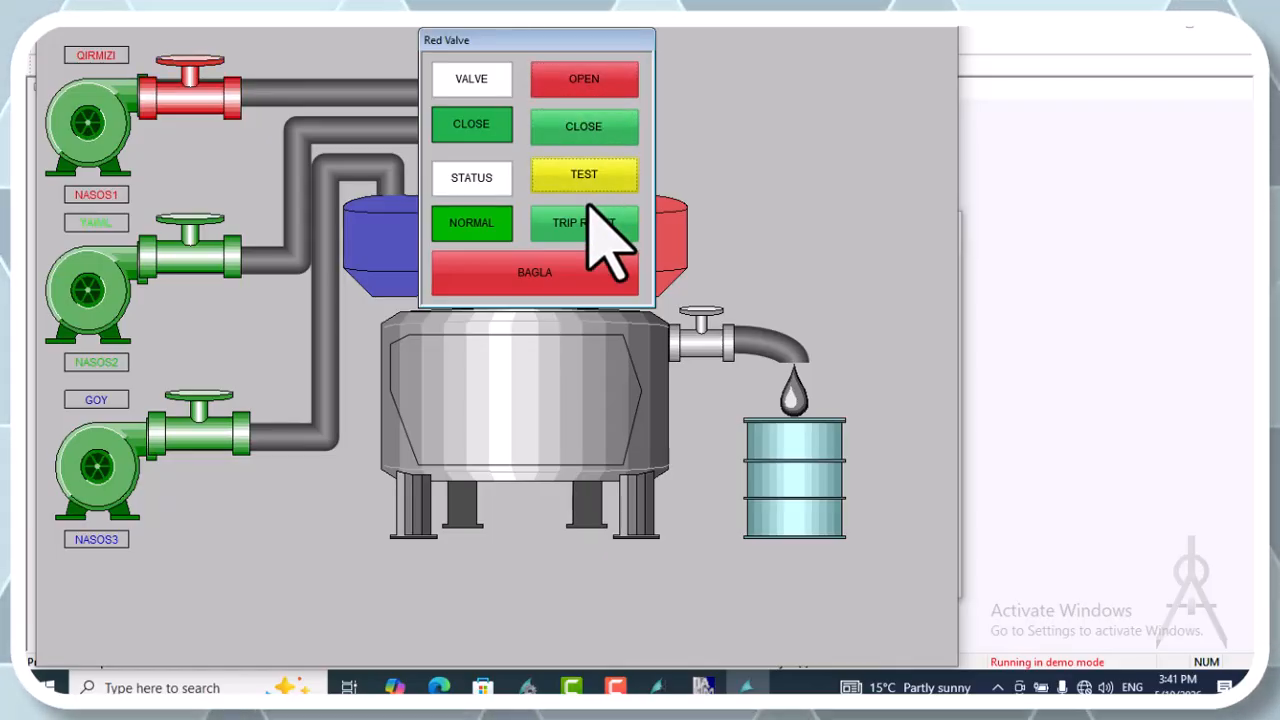
left_click(586, 220)
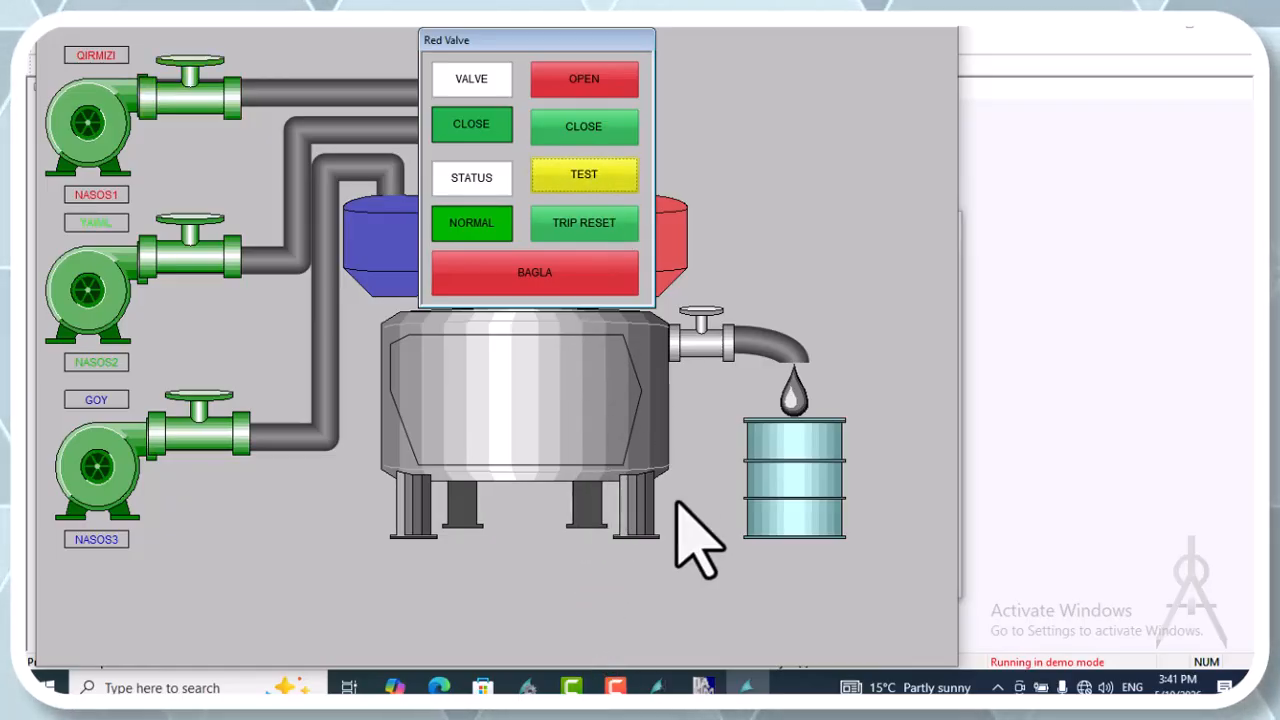
left_click(485, 268)
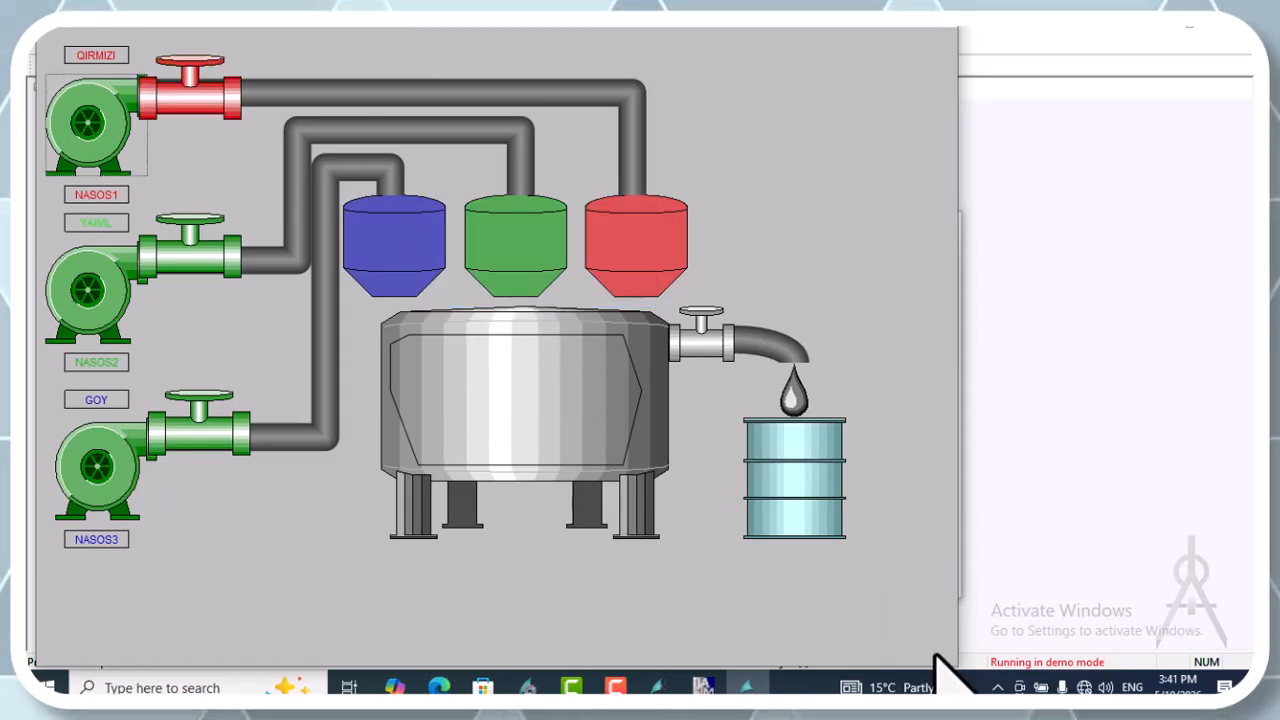